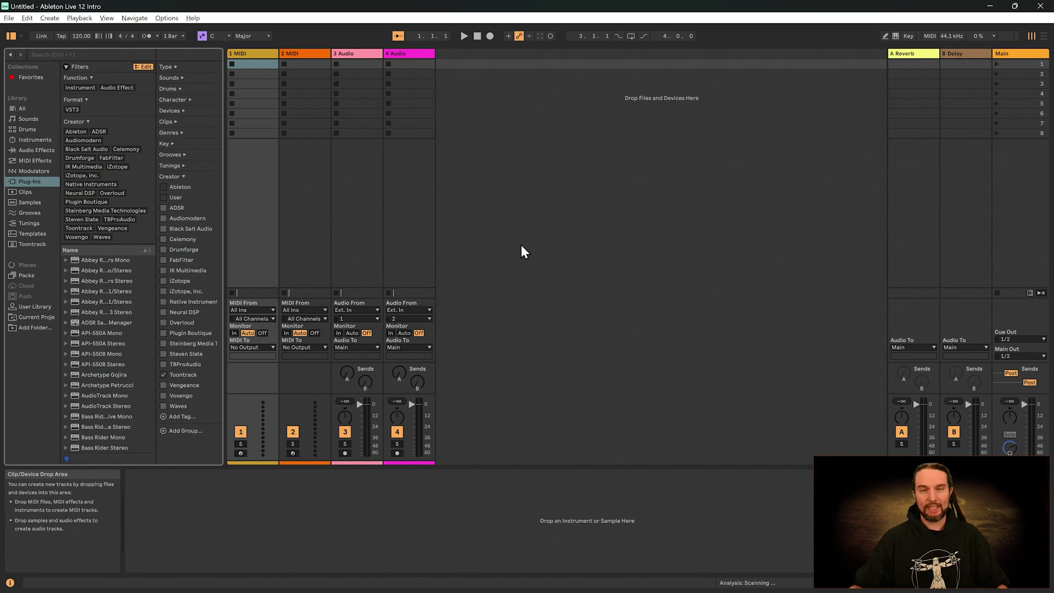
# Delete the 2 MIDI, 3 Audio and 4 Audio tracks together.
pyautogui.click(310, 55)
pyautogui.keyDown('shift'); pyautogui.click(409, 55); pyautogui.keyUp('shift')
pyautogui.rightClick(407, 55)
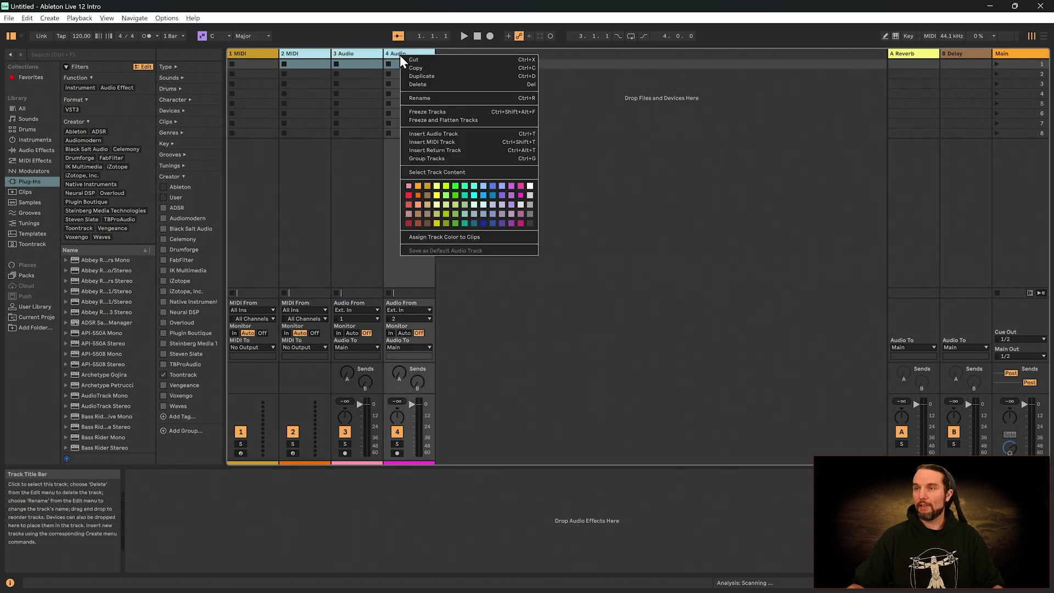
pyautogui.click(451, 87)
# Delete the A Reverb and B Delay return tracks.
pyautogui.click(898, 65)
pyautogui.click(963, 57)
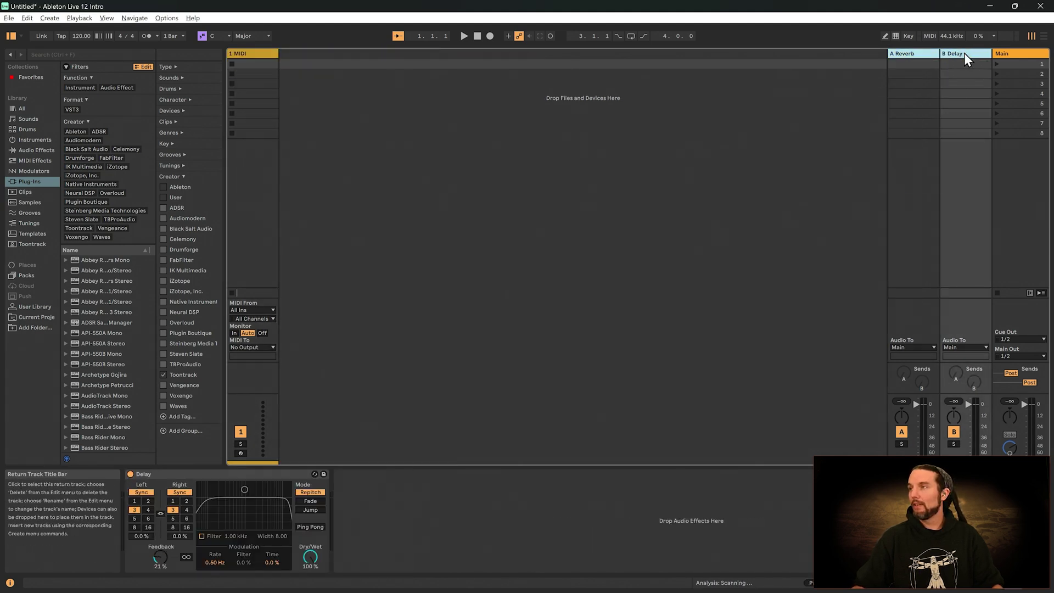
pyautogui.rightClick(964, 53)
pyautogui.click(867, 75)
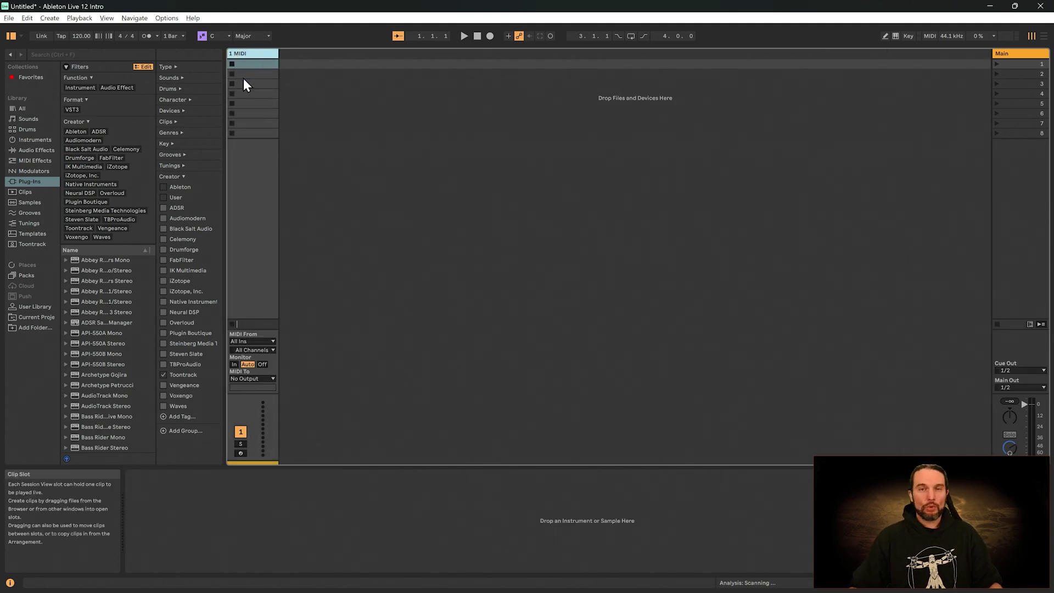
pyautogui.click(54, 20)
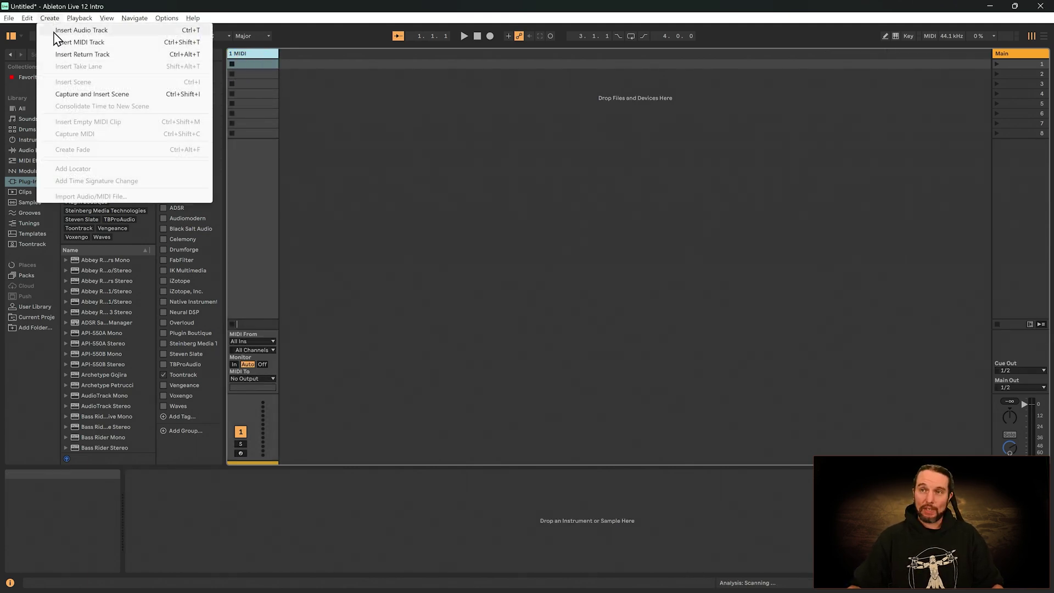
pyautogui.click(410, 136)
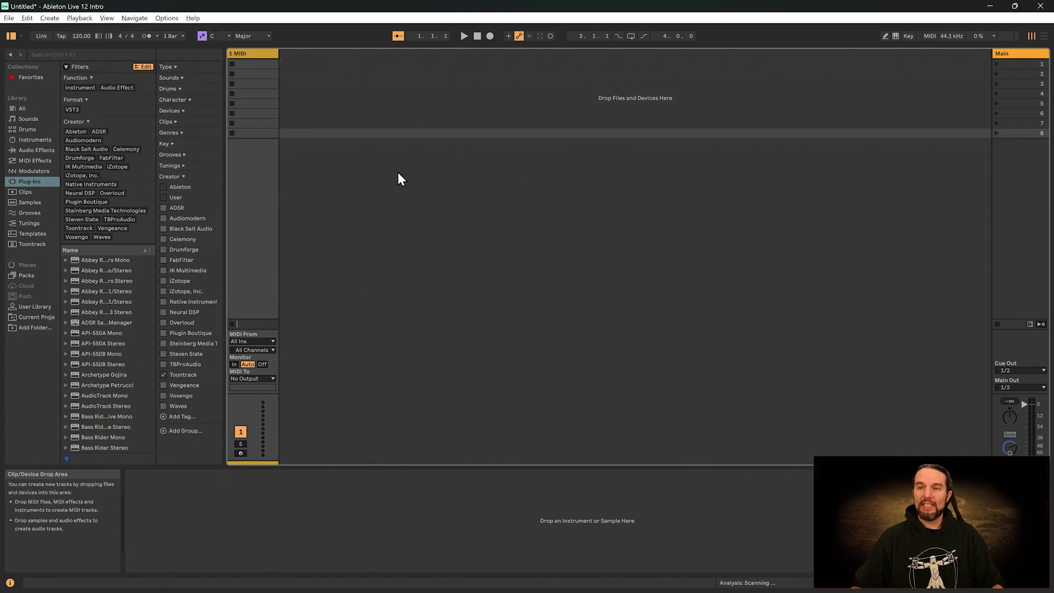
# Filter plug-ins to Toontrack and load EZdrummer 3 onto the MIDI track.
pyautogui.click(81, 229)
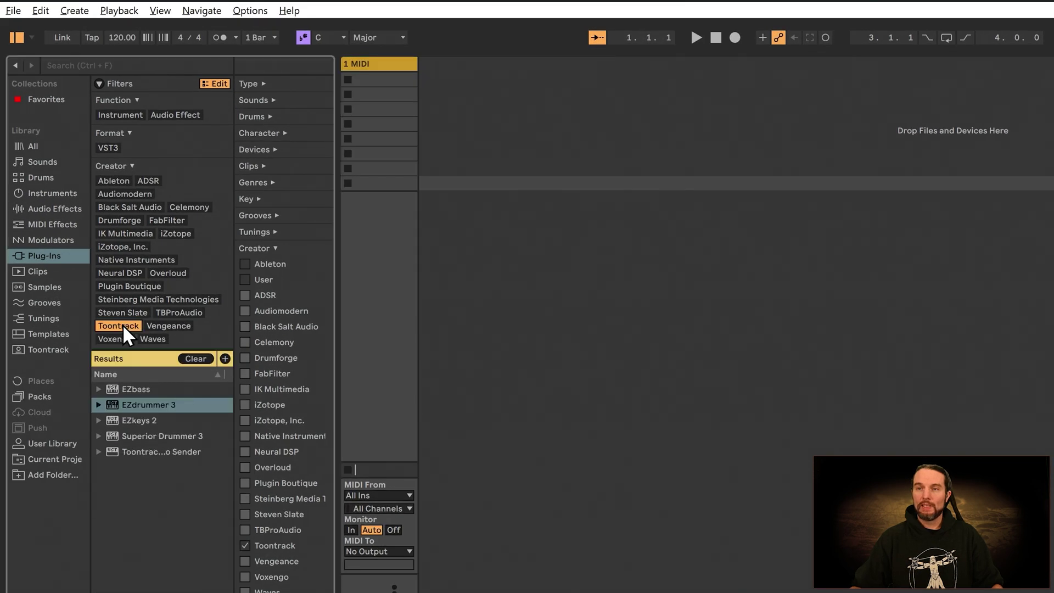
pyautogui.moveTo(150, 405); pyautogui.dragTo(325, 395)
pyautogui.moveTo(292, 359); pyautogui.dragTo(233, 592)
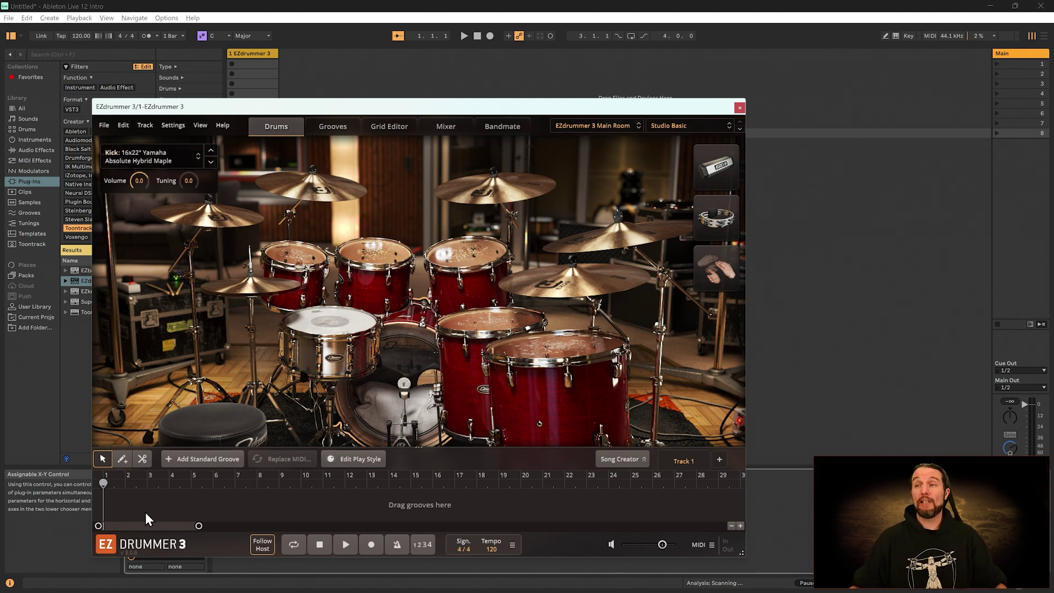
# Drop the Verse 01 groove at bar 1, loop bars 1–9, audition it, then close EZdrummer.
pyautogui.click(336, 125)
pyautogui.moveTo(272, 290); pyautogui.dragTo(98, 493)
pyautogui.moveTo(280, 475); pyautogui.dragTo(124, 491)
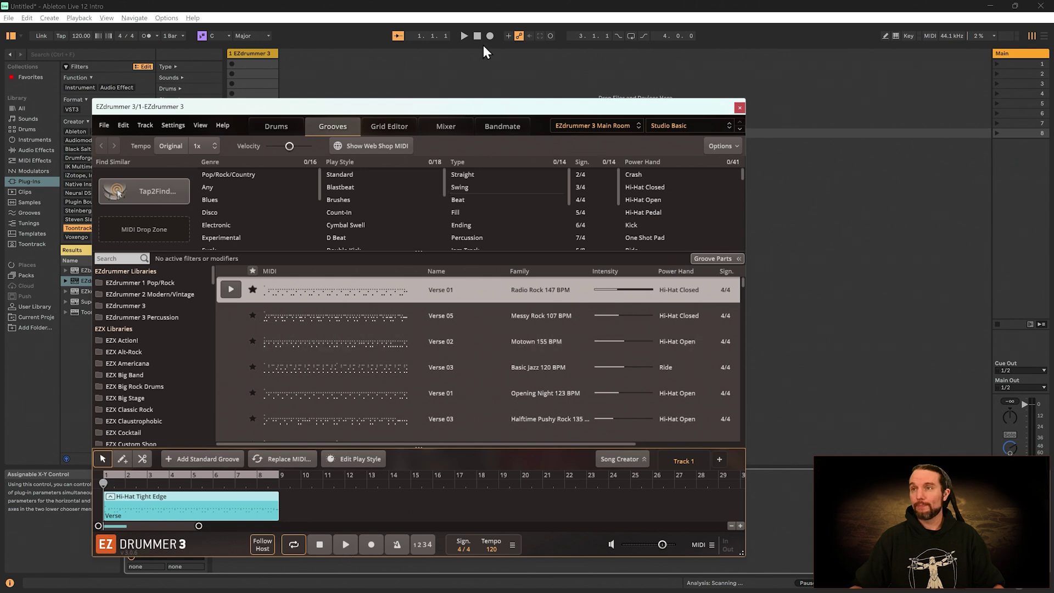
pyautogui.press('space')
pyautogui.click(739, 109)
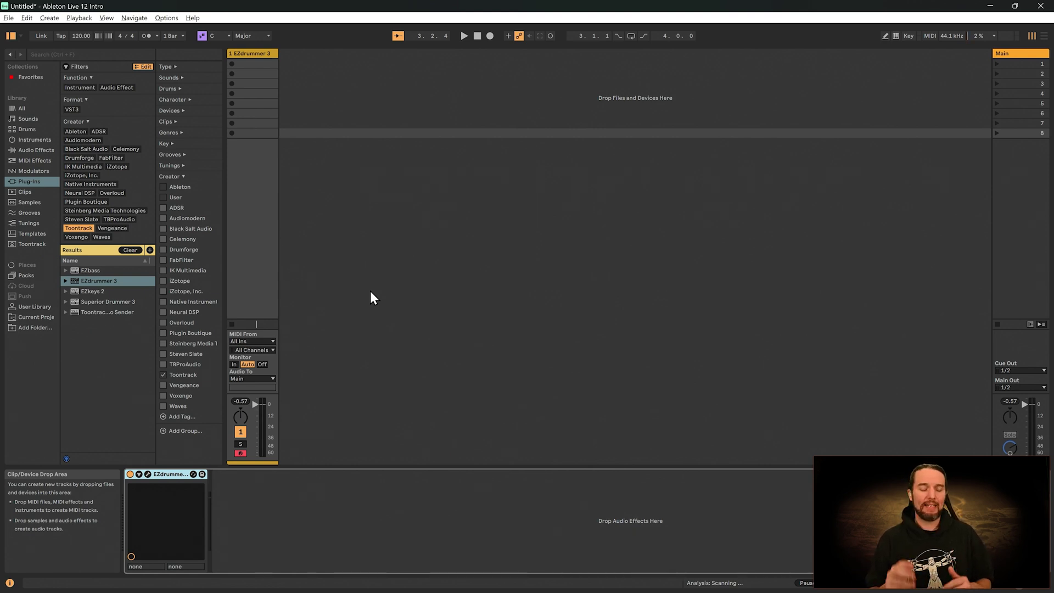
# Insert audio tracks with repeated Ctrl+T until 16 Audio exists.
pyautogui.hotkey('ctrl', 't')
pyautogui.hotkey('ctrl', 't')
pyautogui.hotkey('ctrl', 't')
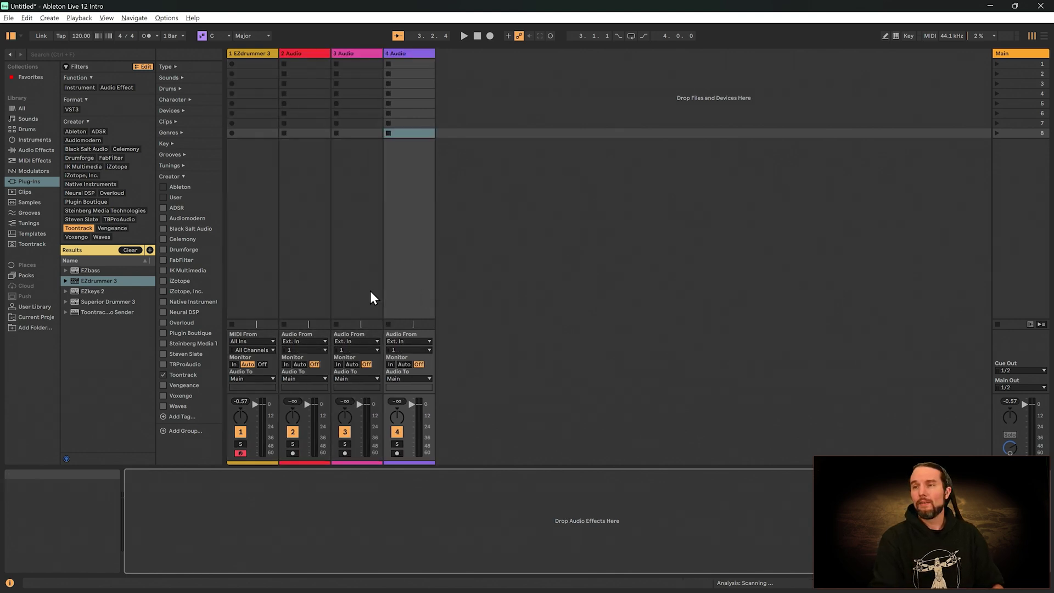
pyautogui.hotkey('ctrl', 't')
pyautogui.hotkey('ctrl', 't')
pyautogui.hotkey('ctrl', 't')
pyautogui.hotkey('ctrl', 't')
pyautogui.hotkey('ctrl', 't')
pyautogui.hotkey('ctrl', 't')
pyautogui.hotkey('ctrl', 't')
pyautogui.hotkey('ctrl', 't')
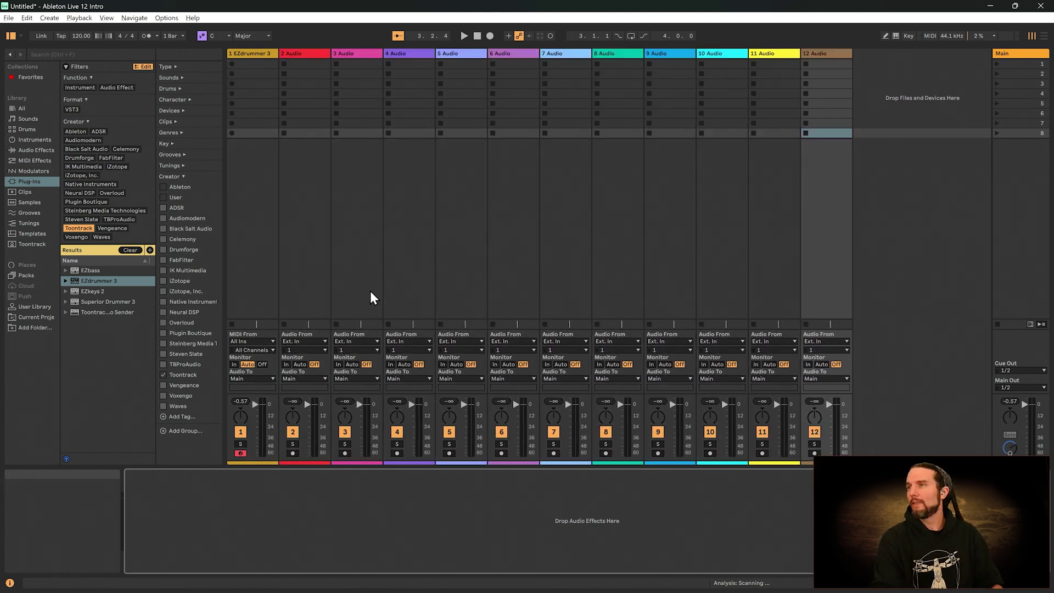
pyautogui.hotkey('ctrl', 't')
pyautogui.hotkey('ctrl', 't')
pyautogui.hotkey('ctrl', 't')
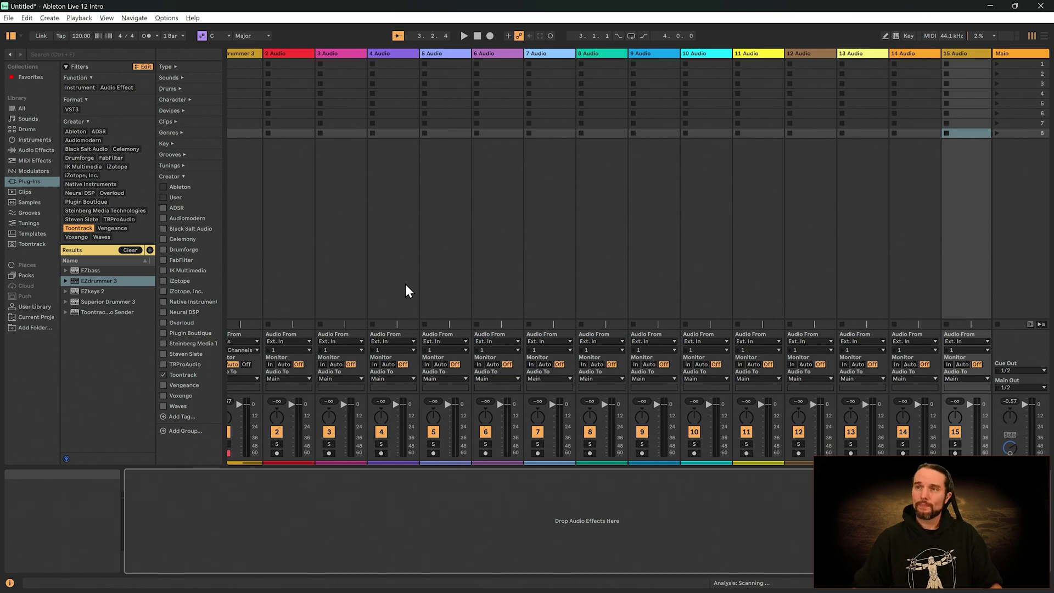
pyautogui.hotkey('ctrl', 't')
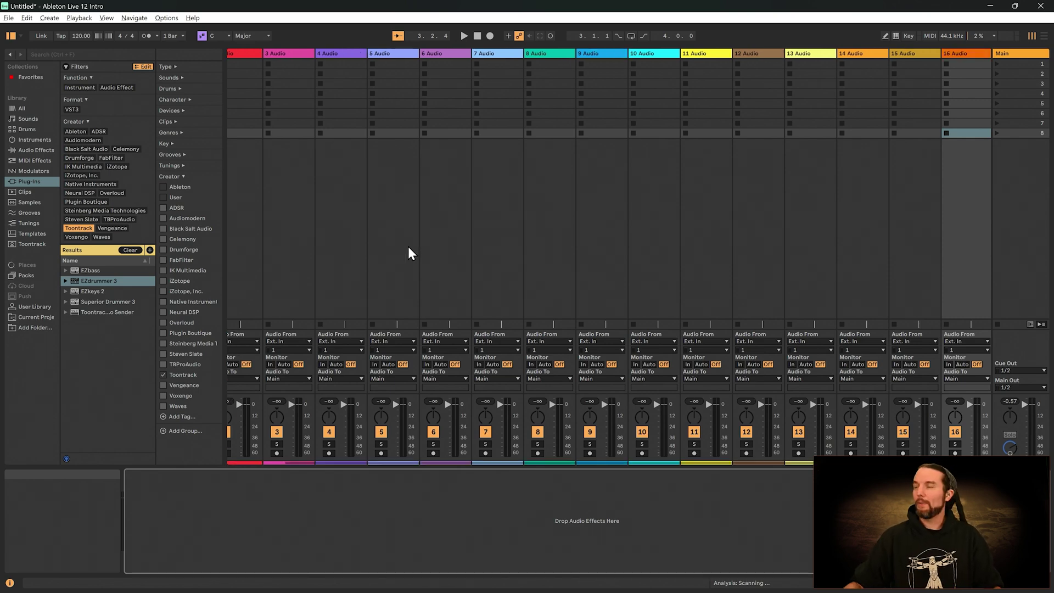
pyautogui.hscroll(-2, 496, 391)
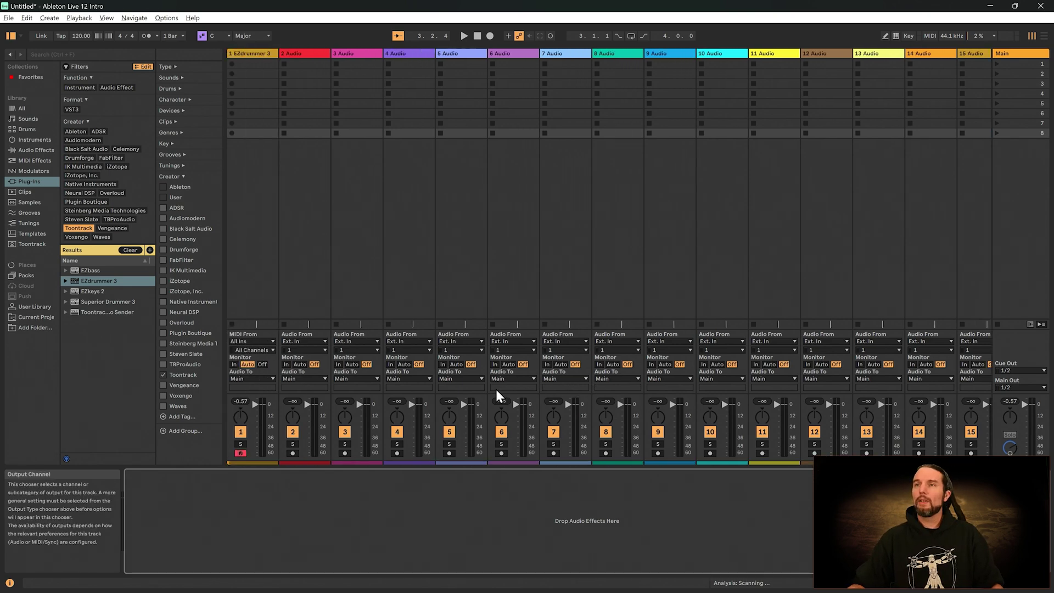
pyautogui.click(256, 60)
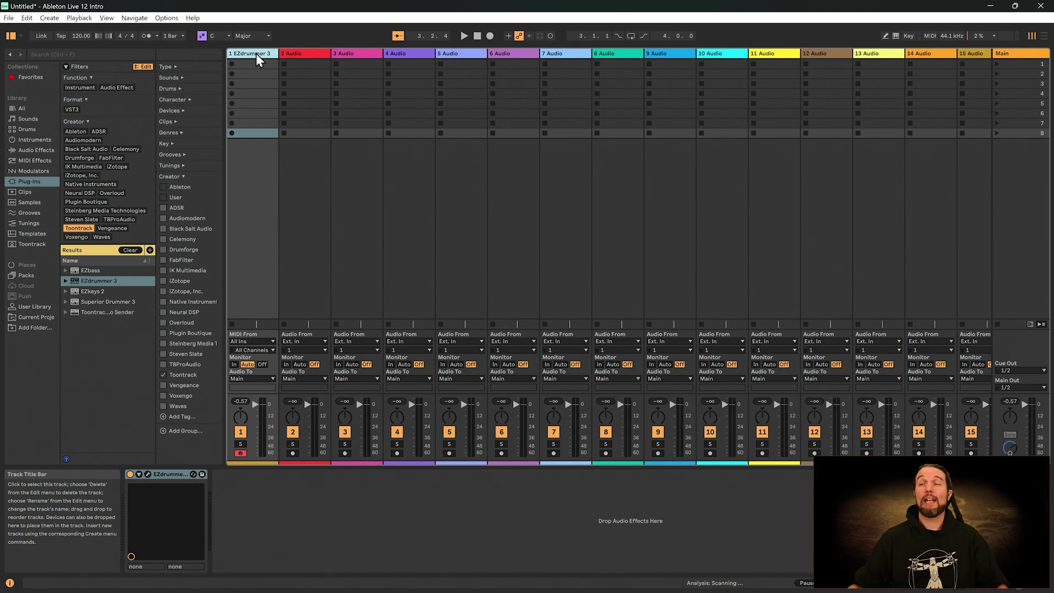
# Select every track from 1 EZdrummer 3 to the last audio track and colour them orange.
pyautogui.click(295, 57)
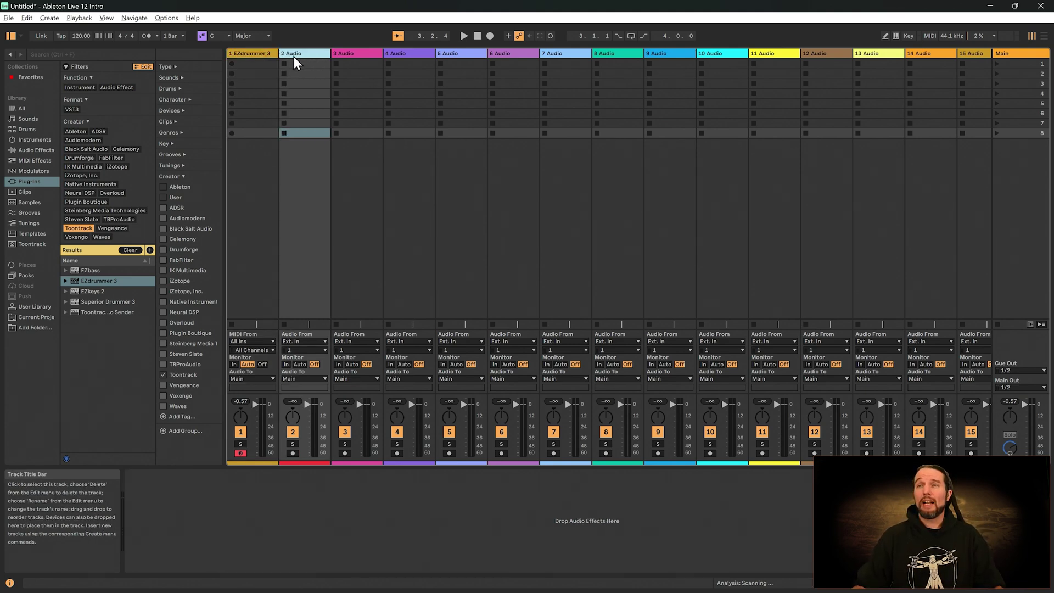
pyautogui.click(252, 53)
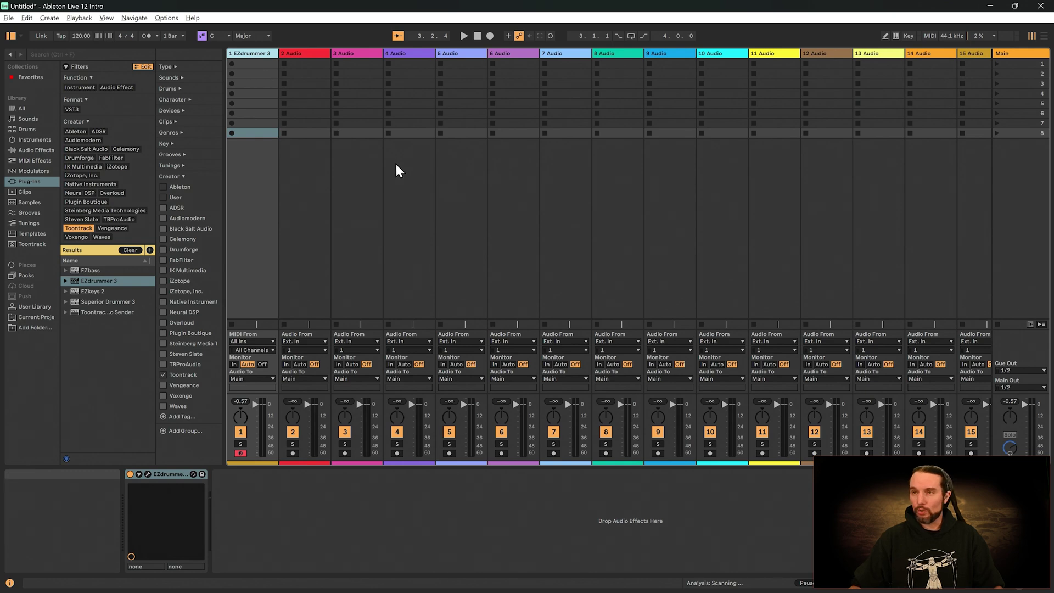
pyautogui.hscroll(3, 439, 171)
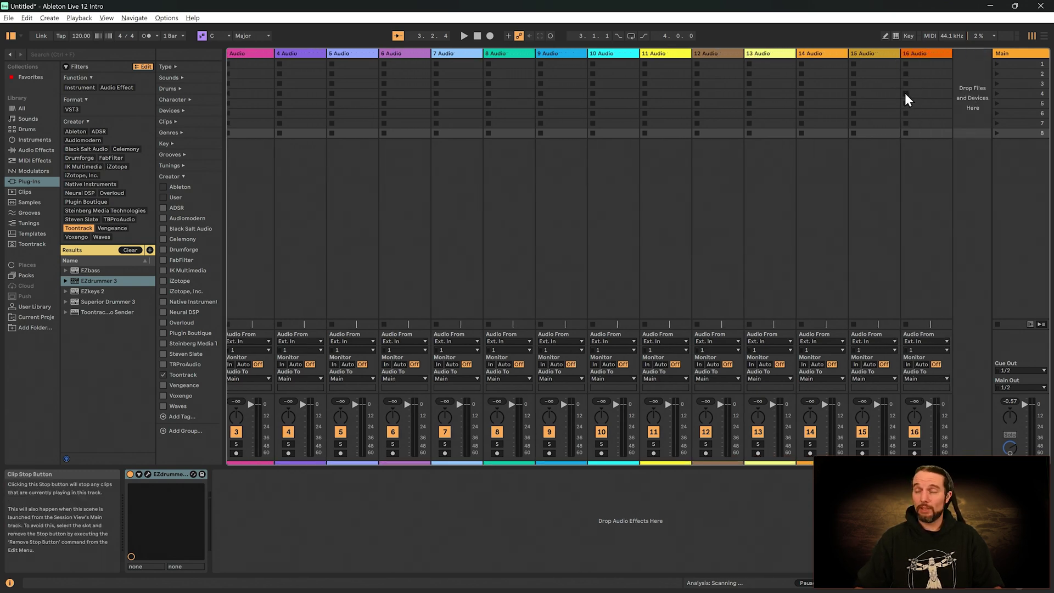
pyautogui.keyDown('shift'); pyautogui.click(926, 55); pyautogui.keyUp('shift')
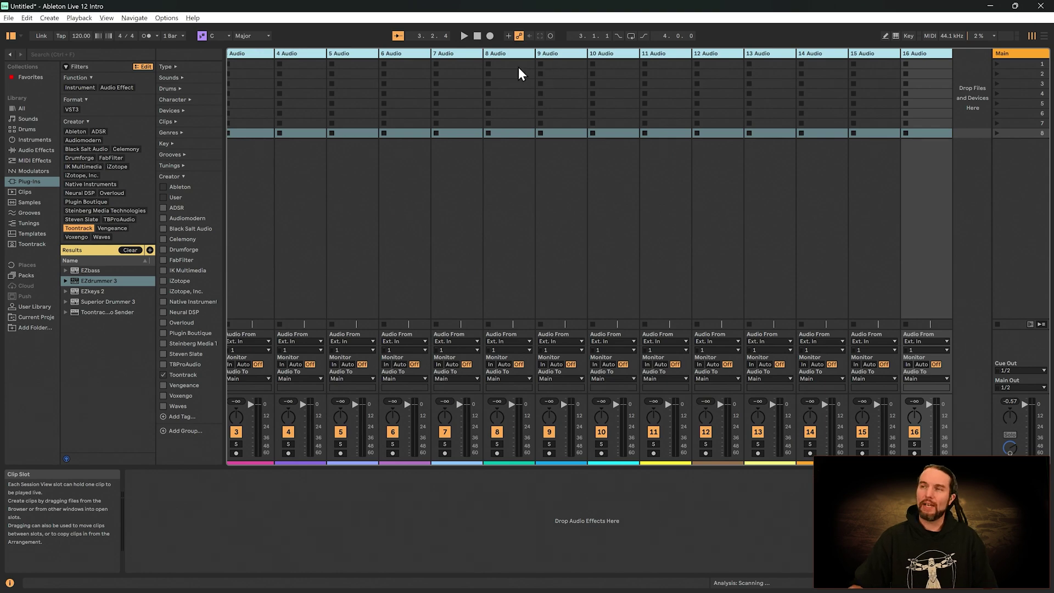
pyautogui.rightClick(497, 53)
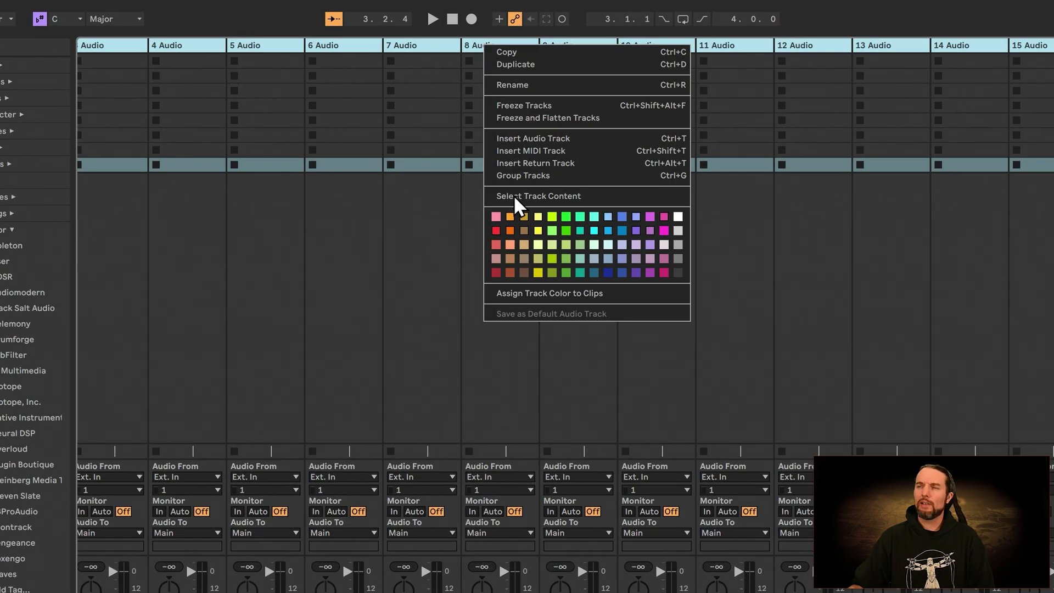
pyautogui.click(510, 229)
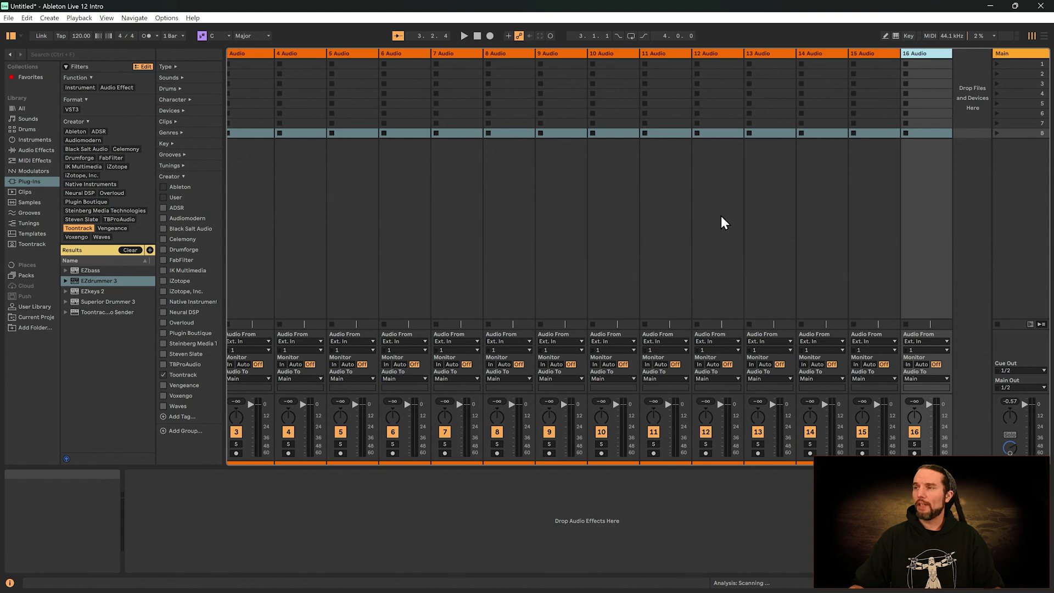
pyautogui.click(829, 208)
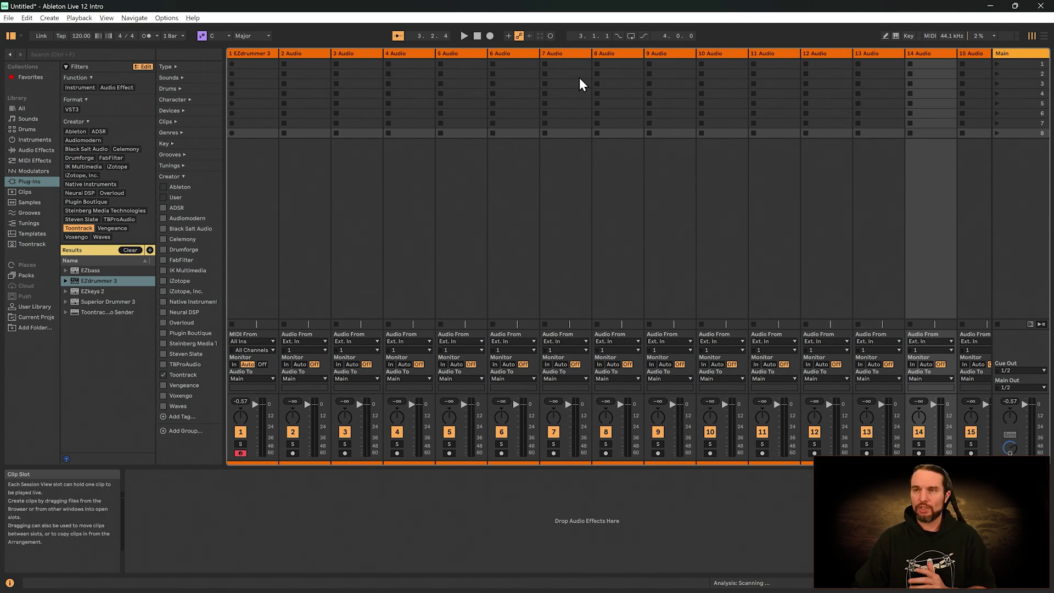
# Select audio tracks 2 through 16 and set their Audio From input to 1-EZdrummer 3.
pyautogui.click(252, 54)
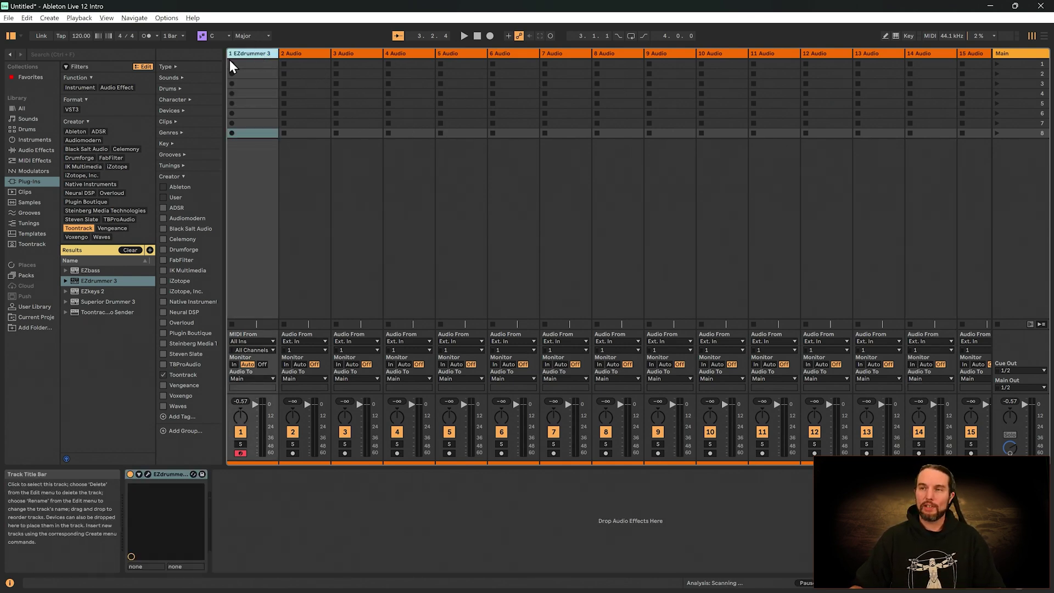
pyautogui.click(304, 54)
pyautogui.hscroll(4, 627, 147)
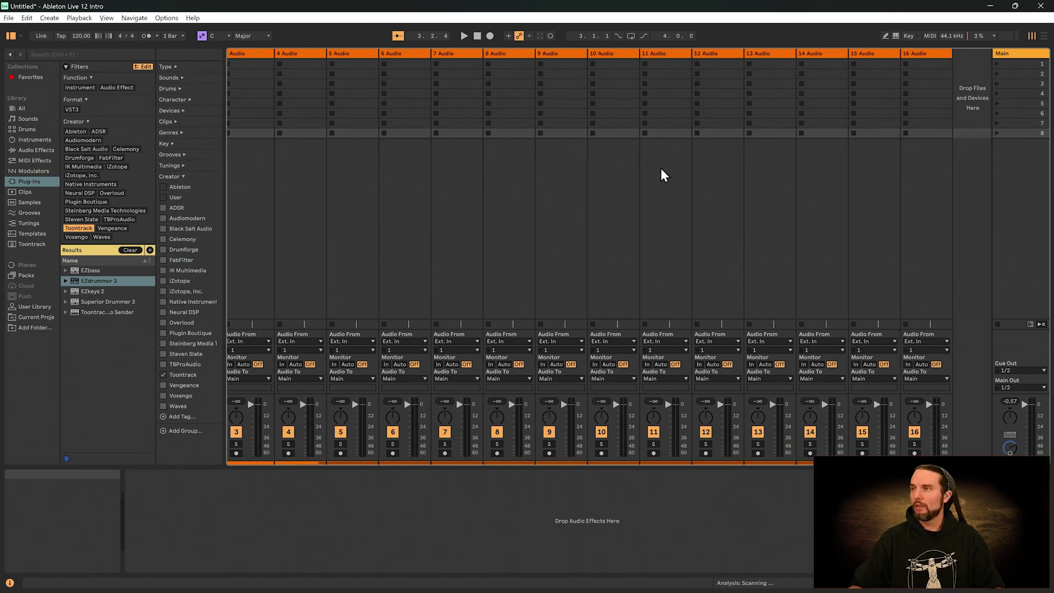
pyautogui.keyDown('shift'); pyautogui.click(922, 52); pyautogui.keyUp('shift')
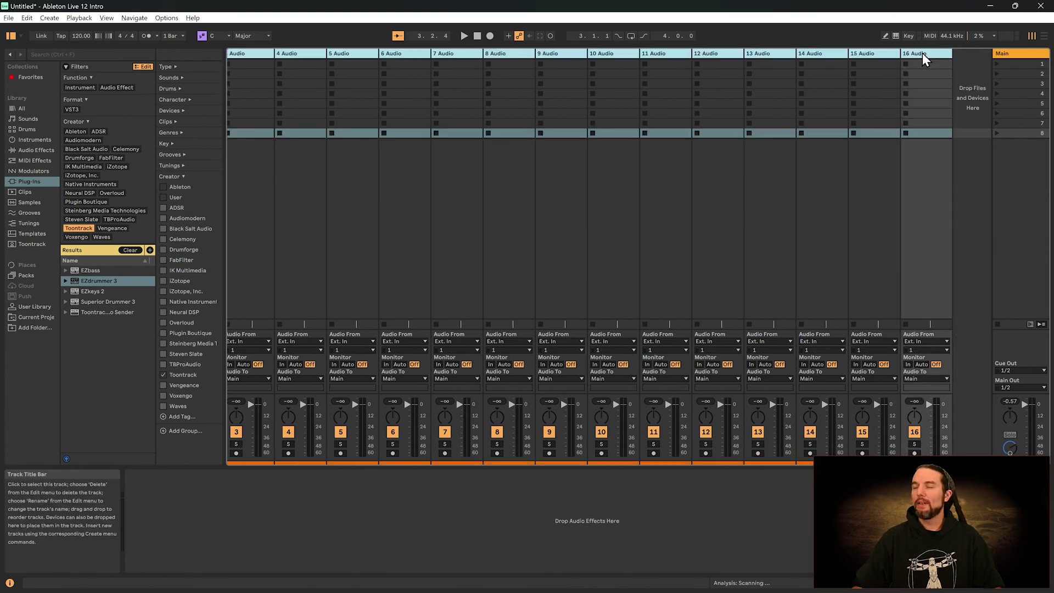
pyautogui.press('Delete')
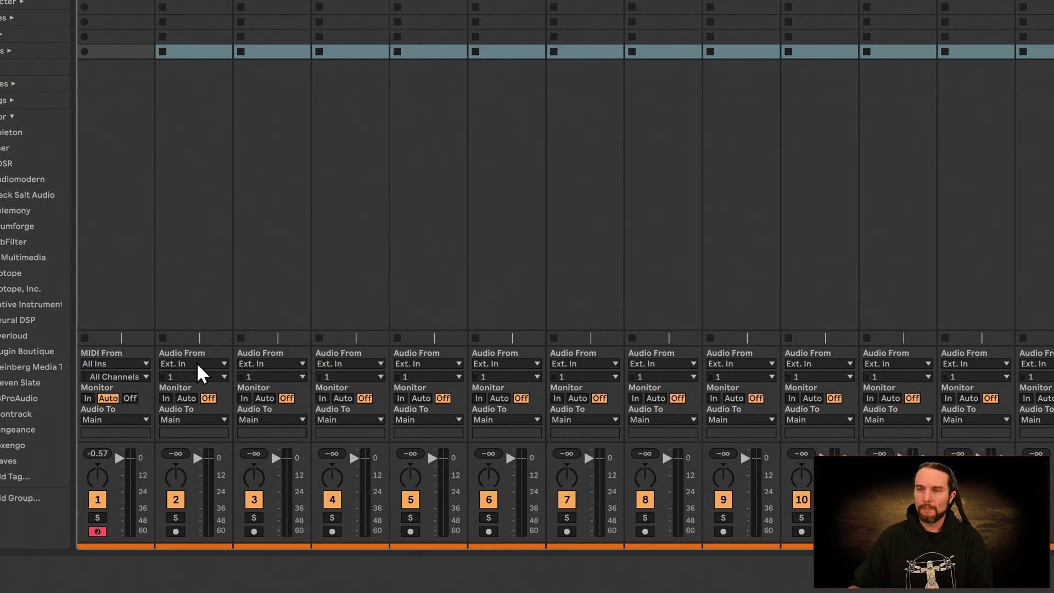
pyautogui.click(198, 368)
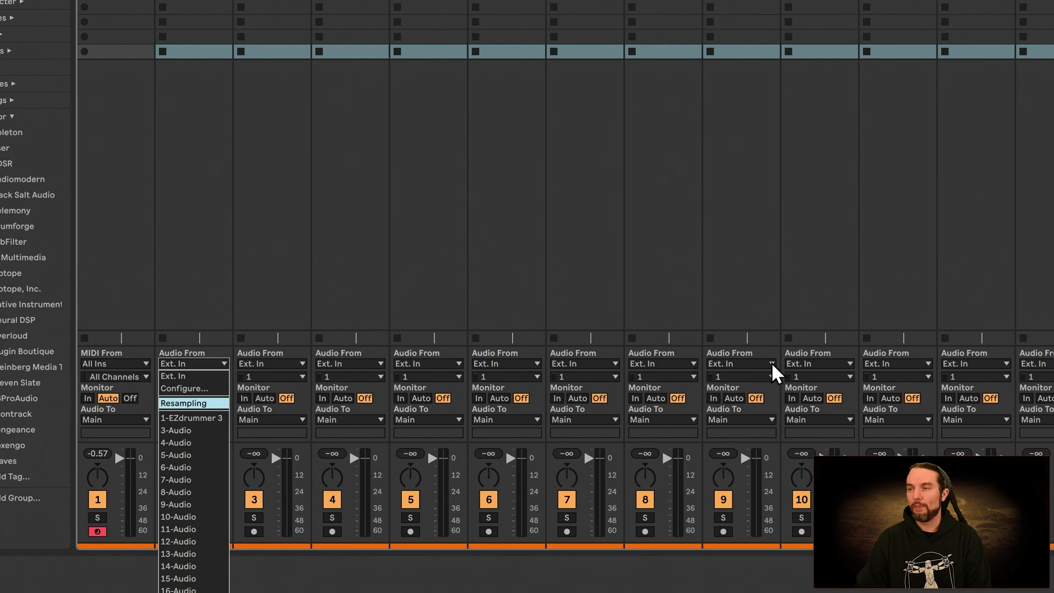
pyautogui.click(206, 415)
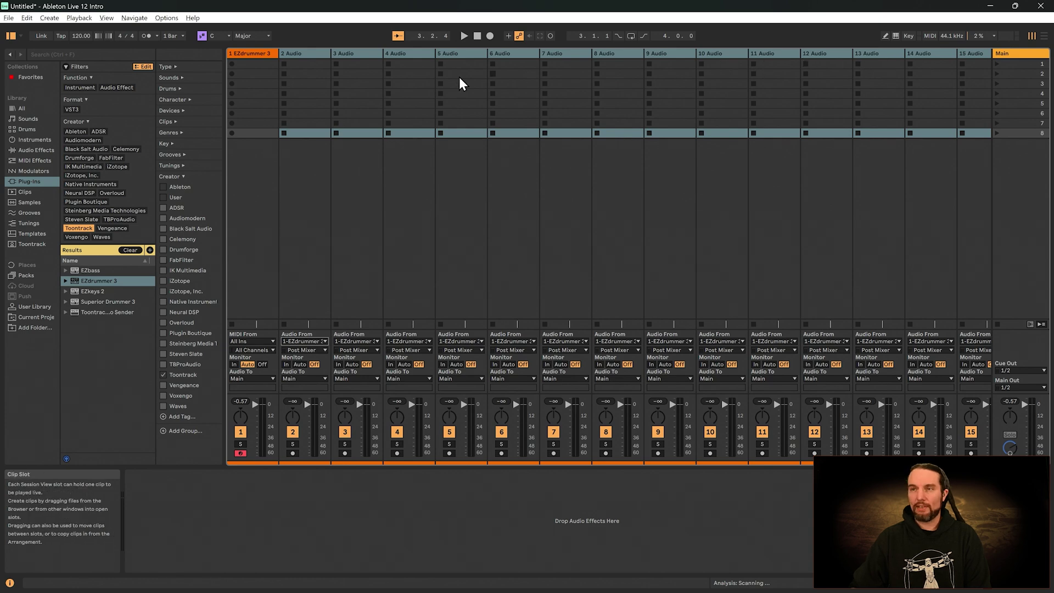
# Set 2 Audio's input channel to 3/4-EZdrummer 3.
pyautogui.click(361, 56)
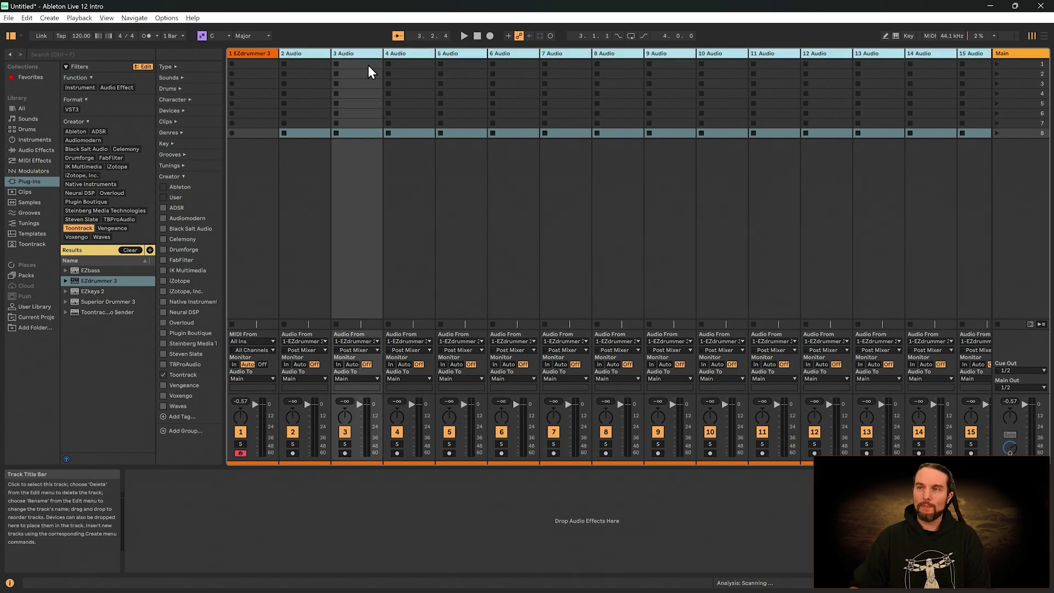
pyautogui.click(306, 56)
pyautogui.click(281, 173)
pyautogui.click(301, 55)
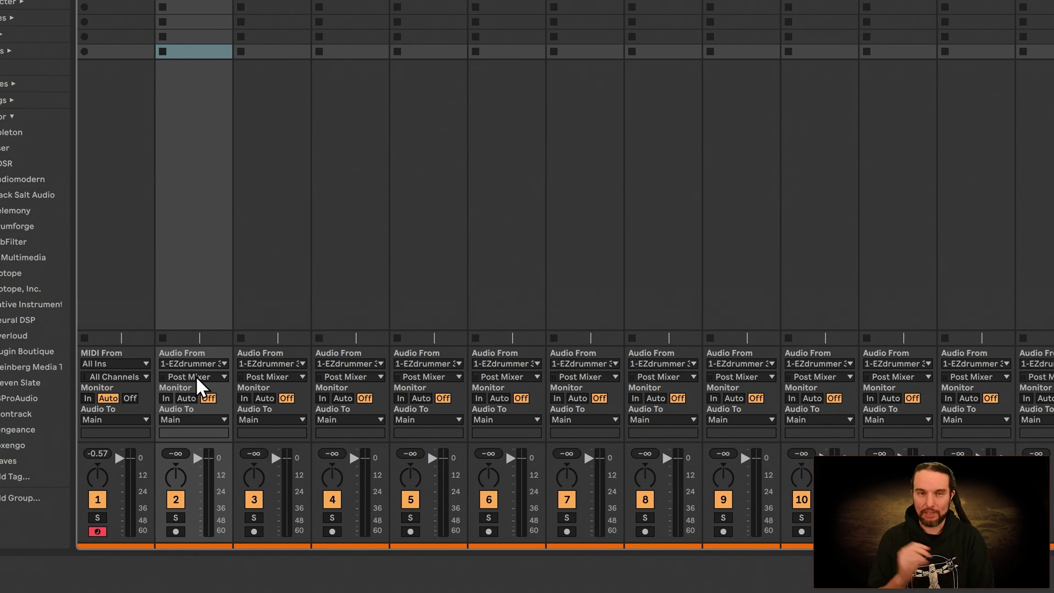
pyautogui.click(195, 377)
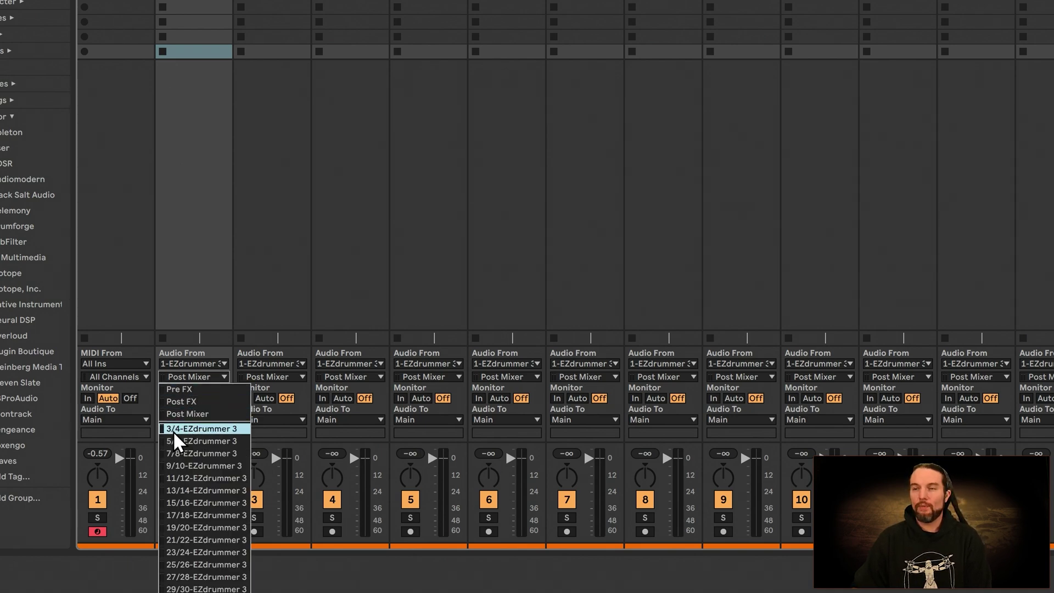
pyautogui.click(104, 266)
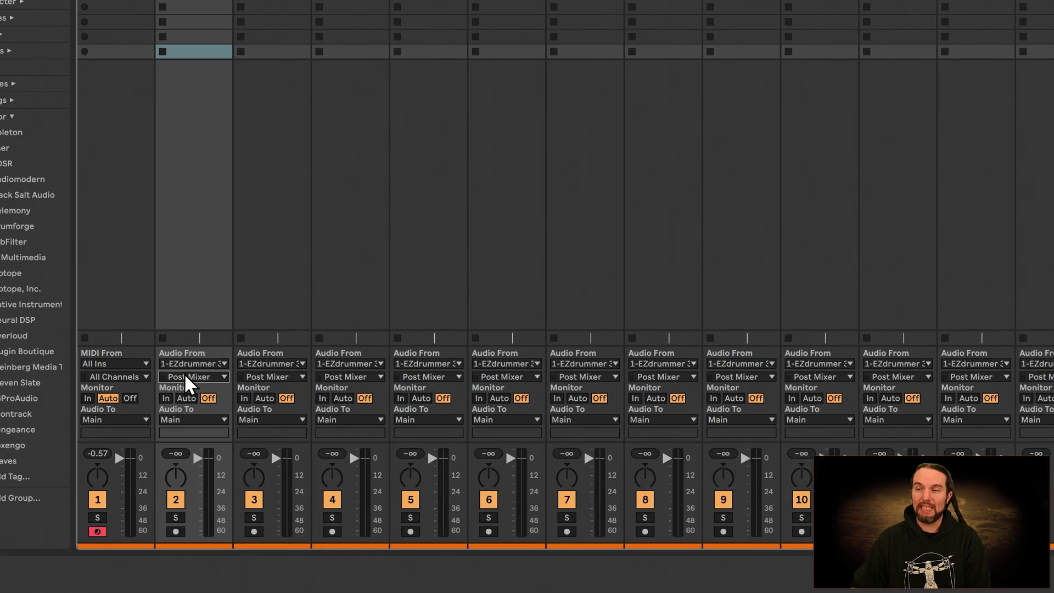
pyautogui.click(298, 349)
pyautogui.click(204, 423)
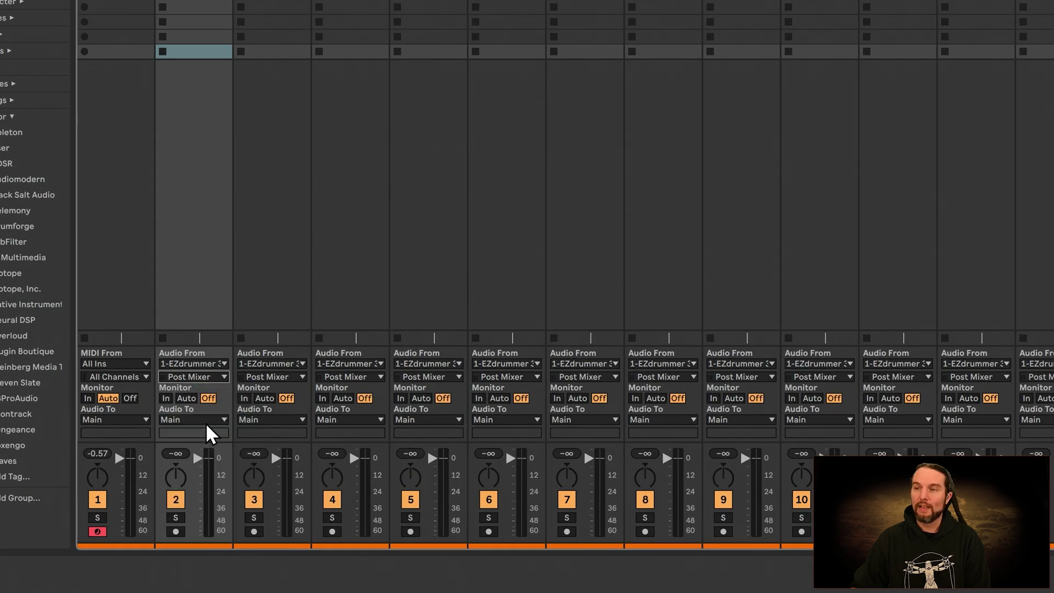
# Set tracks 3–6 inputs to EZdrummer outputs 5/6, 7/8, 9/10 and 11/12.
pyautogui.click(277, 375)
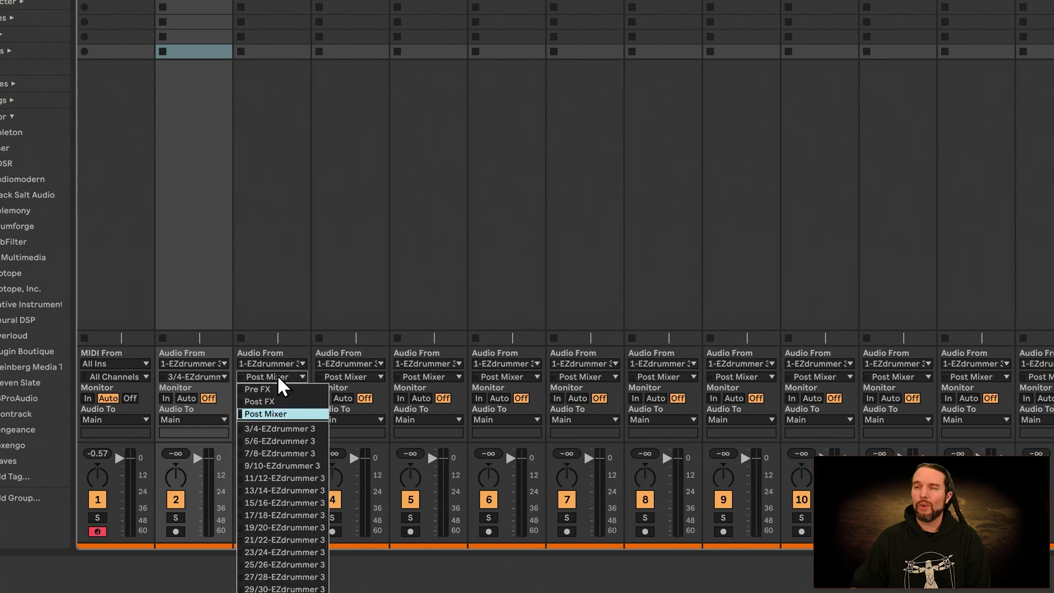
pyautogui.click(272, 439)
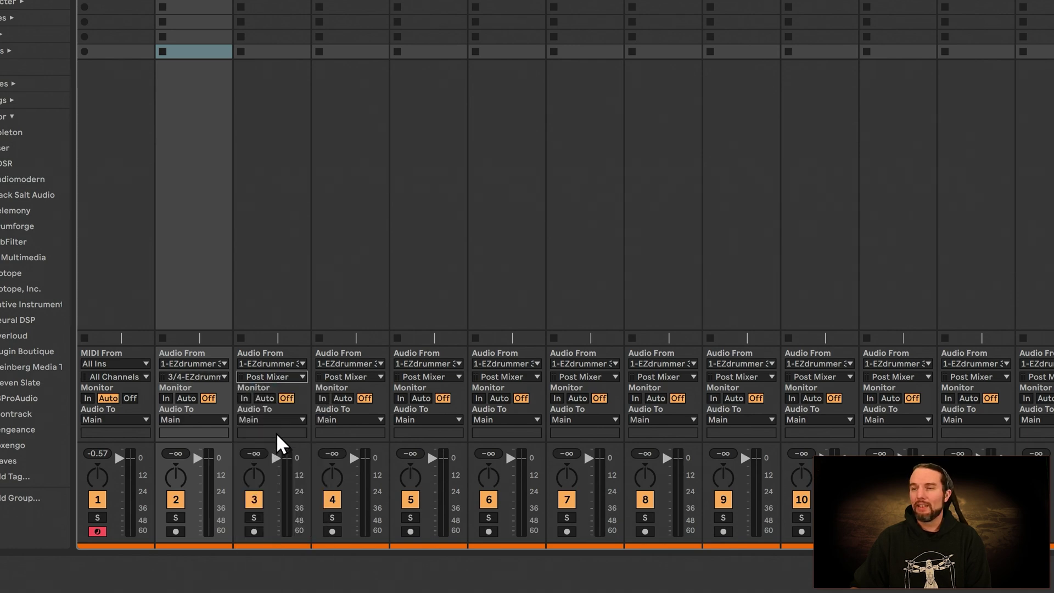
pyautogui.click(351, 374)
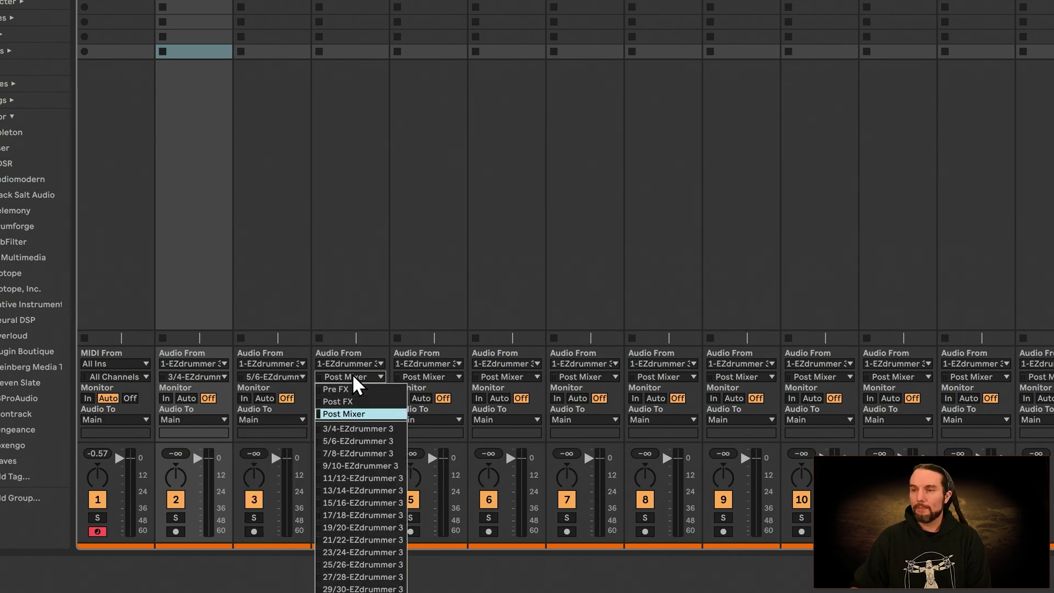
pyautogui.click(339, 451)
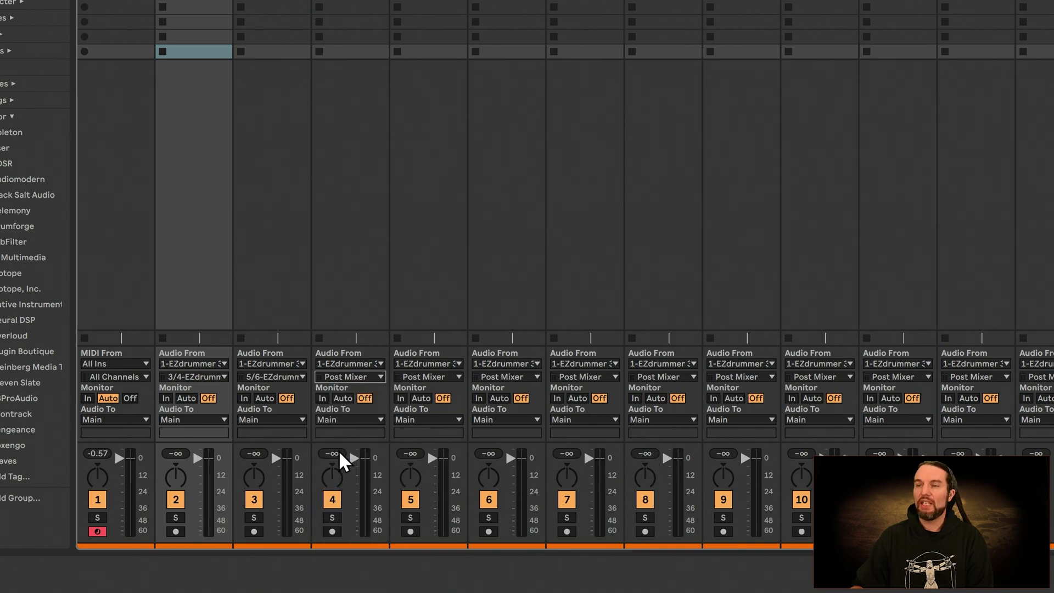
pyautogui.click(430, 374)
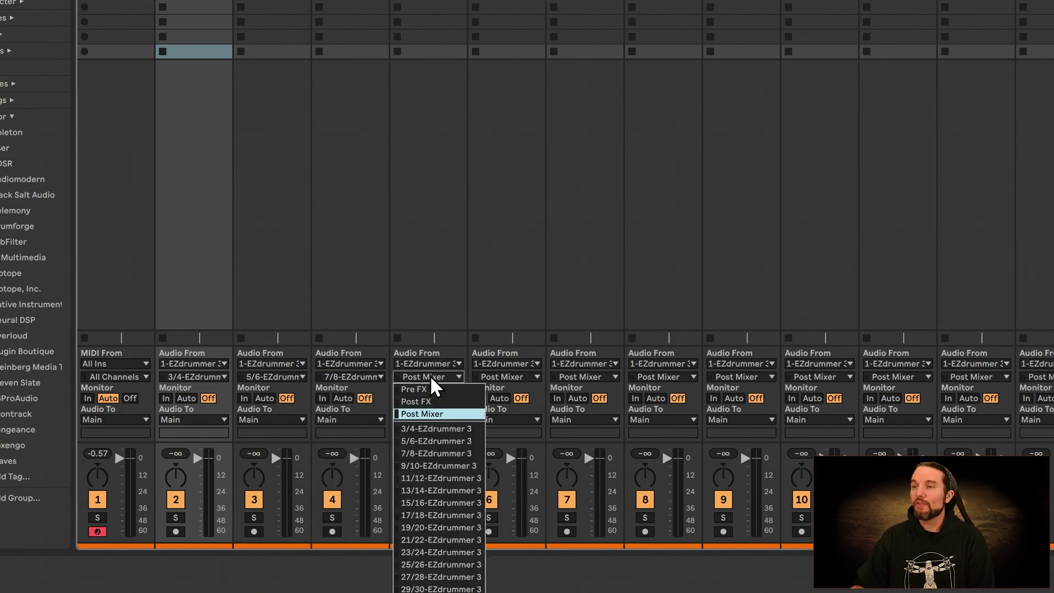
pyautogui.click(427, 467)
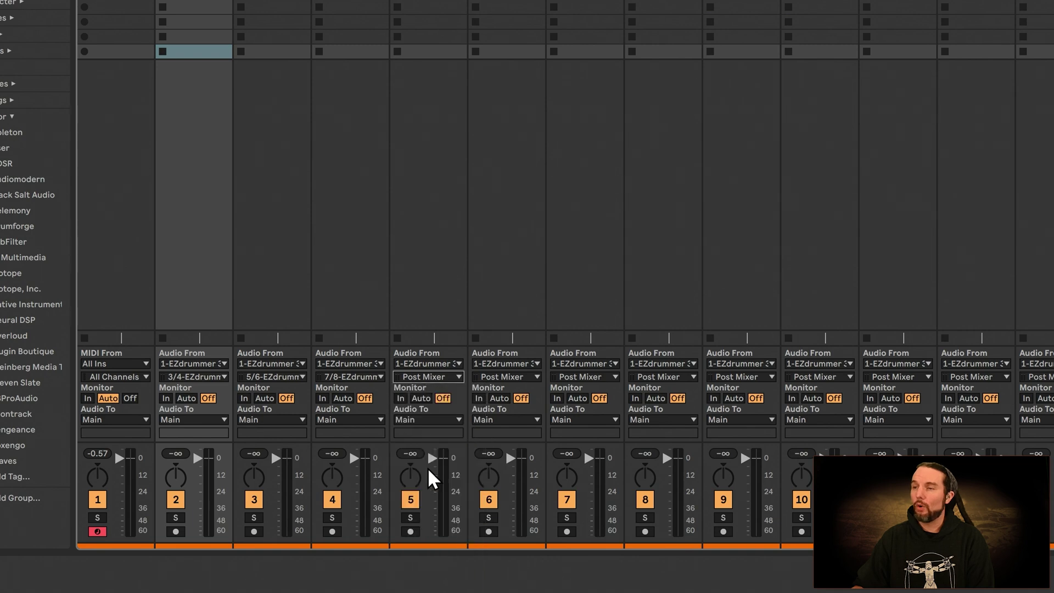
pyautogui.click(508, 377)
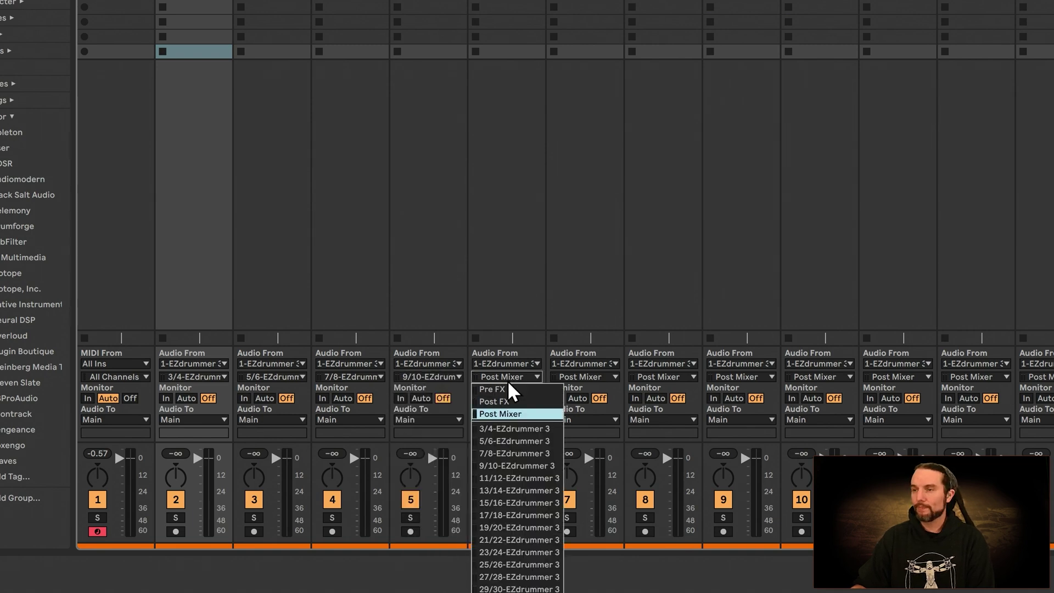
pyautogui.click(506, 478)
# Assign the remaining tracks successive EZdrummer output pairs, ending with 29/30 on track 15 and 31/32 on track 16.
pyautogui.click(580, 371)
pyautogui.click(580, 477)
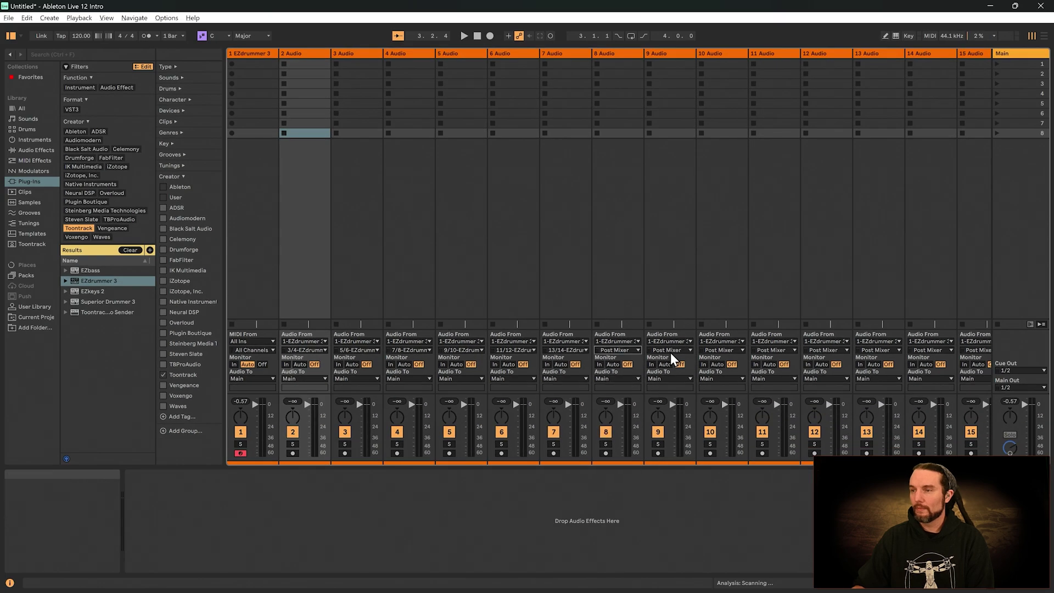
pyautogui.click(726, 371)
pyautogui.click(726, 500)
pyautogui.click(799, 371)
pyautogui.click(799, 511)
pyautogui.click(871, 371)
pyautogui.click(771, 464)
pyautogui.click(823, 467)
pyautogui.click(878, 350)
pyautogui.click(875, 475)
pyautogui.click(930, 349)
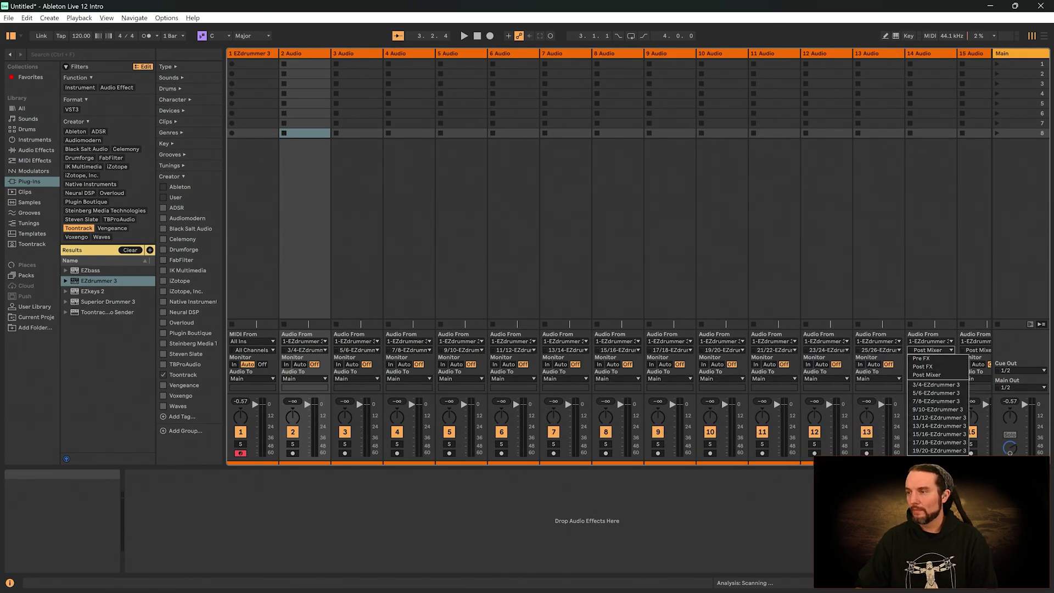
pyautogui.click(927, 483)
pyautogui.click(969, 350)
pyautogui.click(982, 491)
pyautogui.click(925, 349)
pyautogui.click(927, 500)
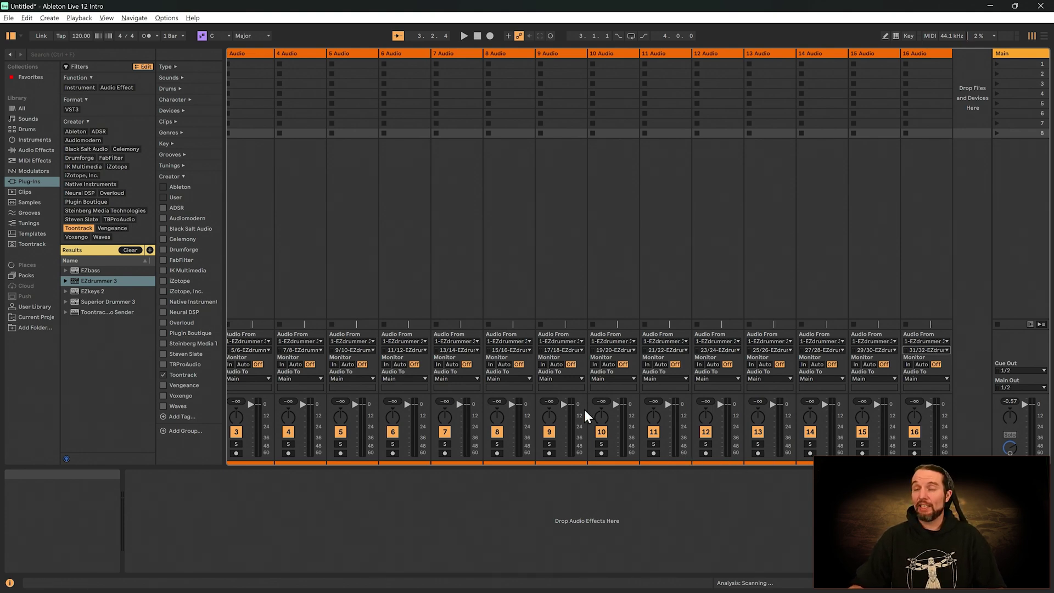
pyautogui.hscroll(-3, 557, 406)
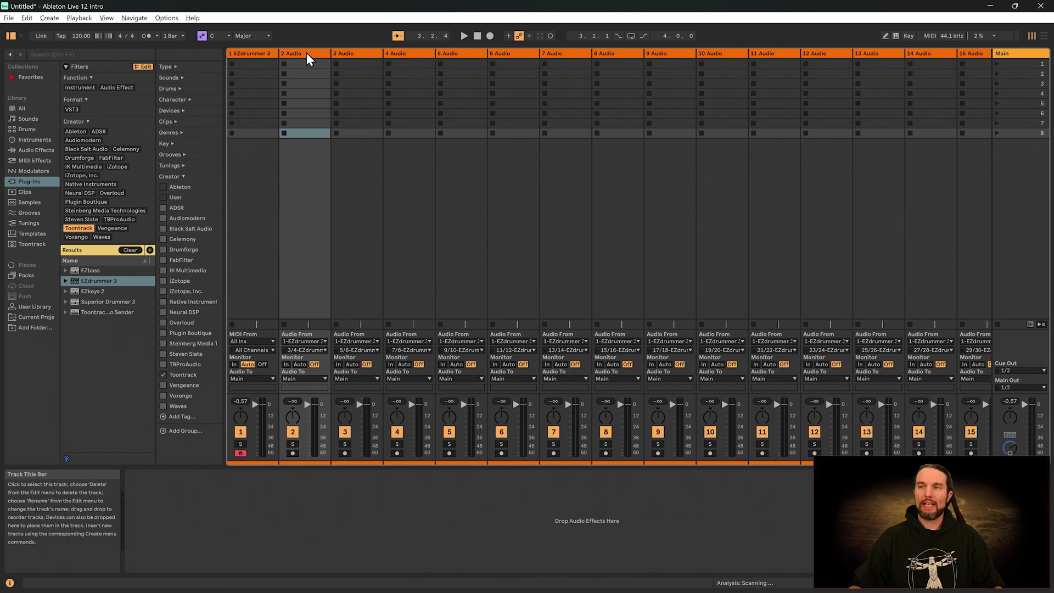
pyautogui.hscroll(3, 521, 150)
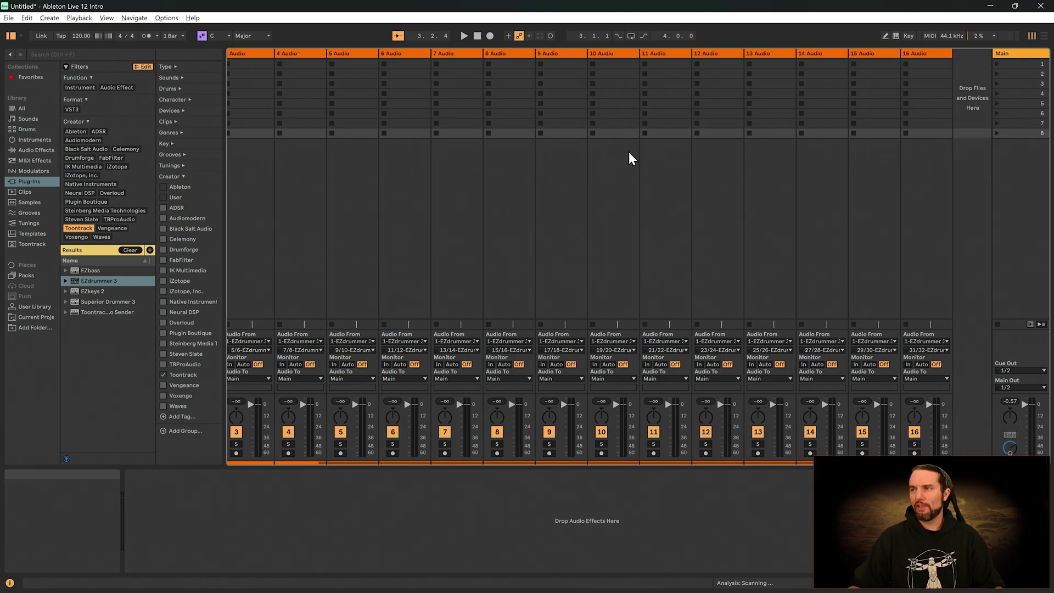
# Select all tracks and switch their Monitor setting to In at once.
pyautogui.keyDown('shift'); pyautogui.click(917, 55); pyautogui.keyUp('shift')
pyautogui.hscroll(-3, 348, 172)
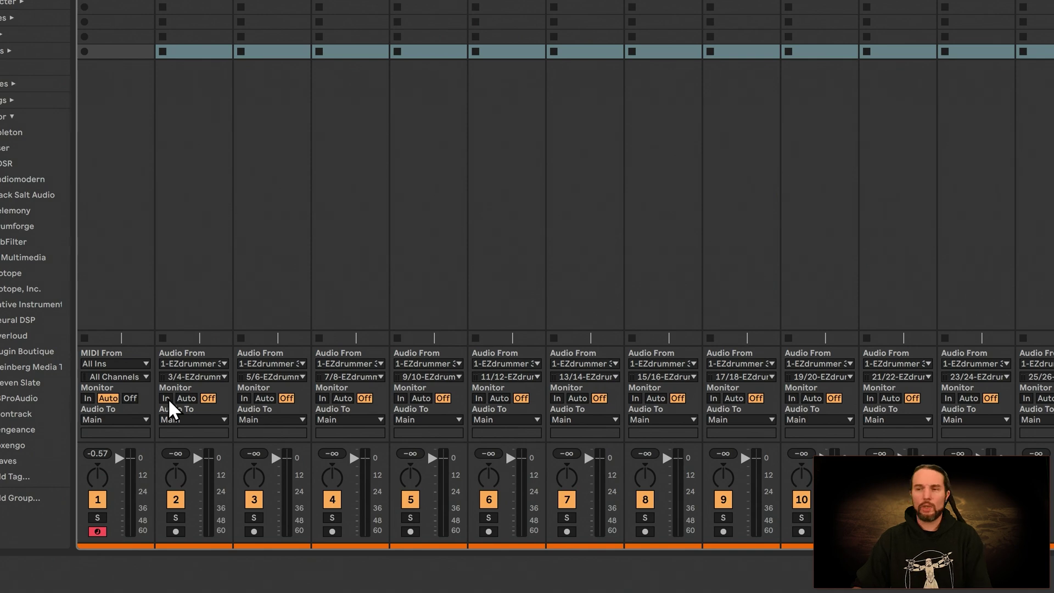
pyautogui.click(166, 397)
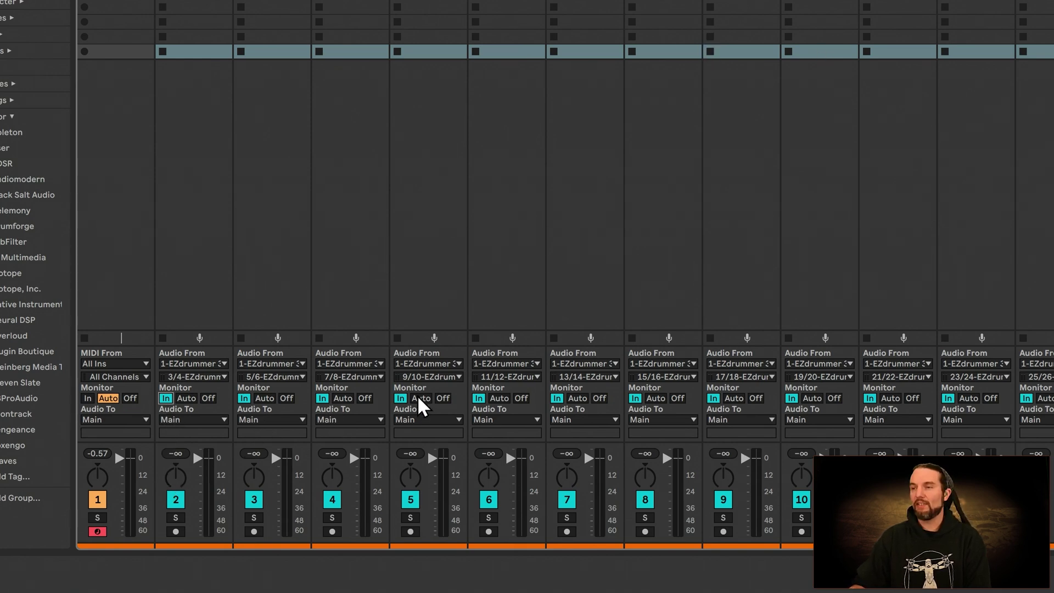
pyautogui.click(171, 228)
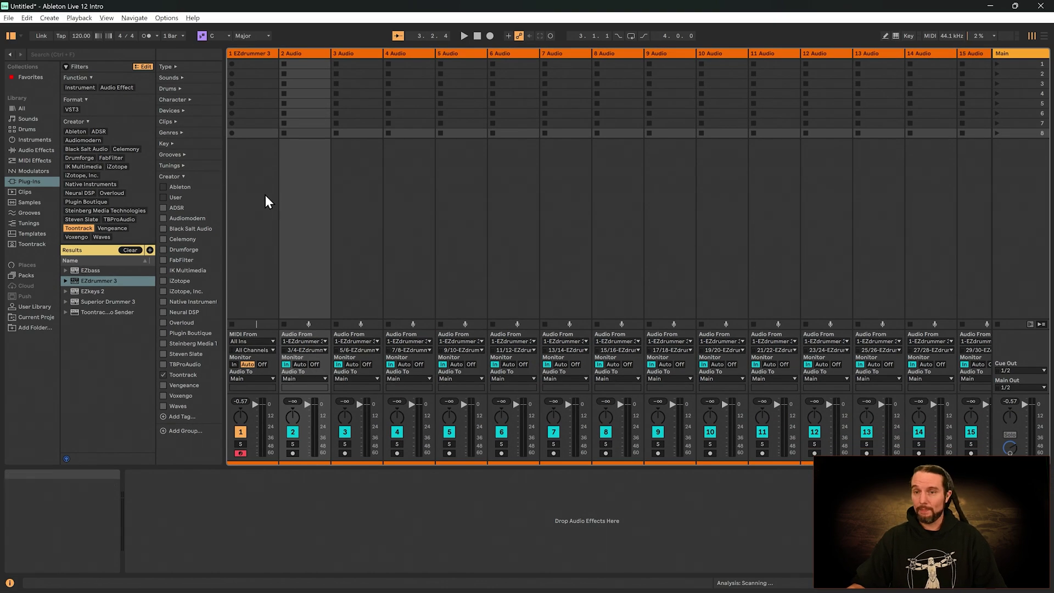
pyautogui.click(266, 202)
# Open the EZdrummer 3 window, move it top-left and enlarge it.
pyautogui.click(150, 475)
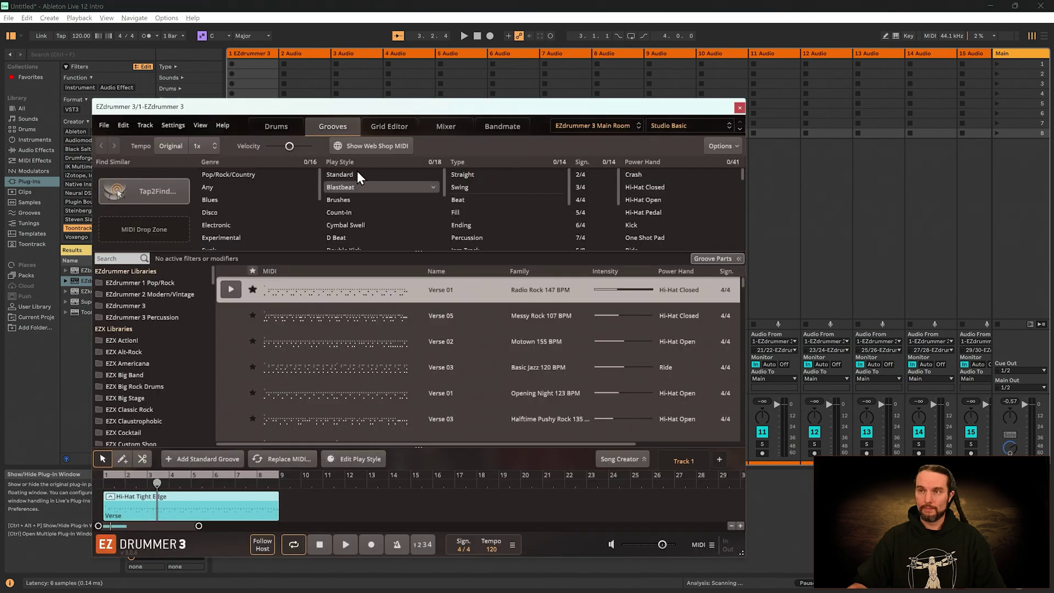
pyautogui.moveTo(371, 108); pyautogui.dragTo(289, 60)
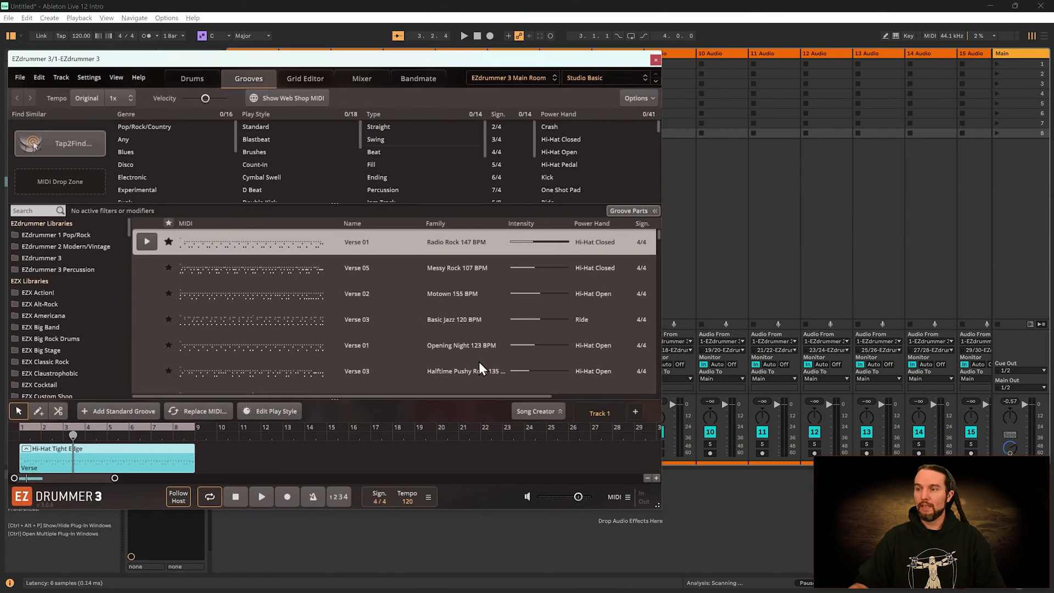
pyautogui.moveTo(657, 505); pyautogui.dragTo(849, 569)
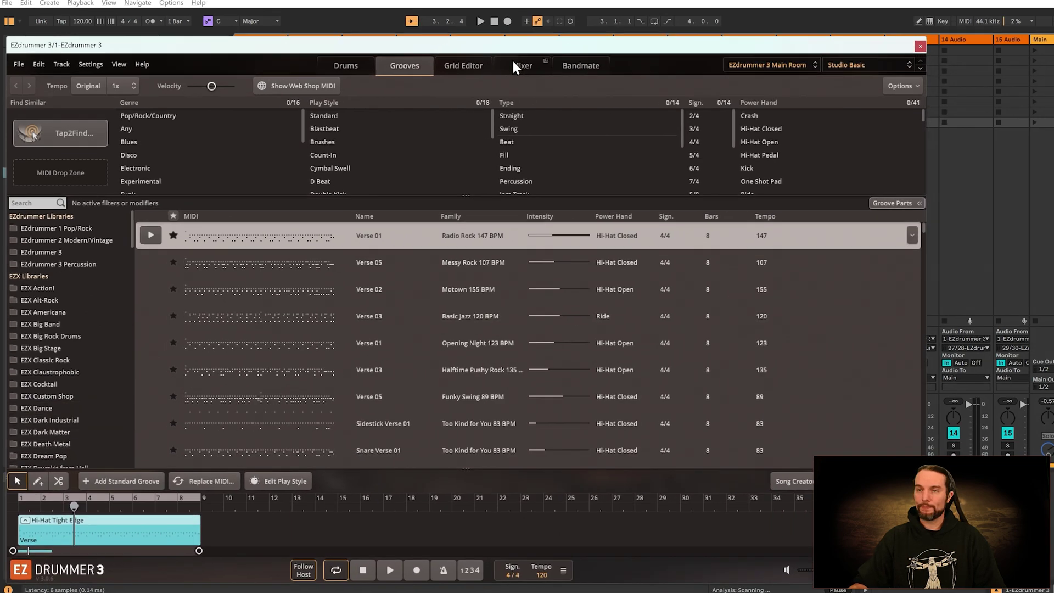
# Check the Mixer page's Kick In and Kick Out outputs, both still on Out 1/2.
pyautogui.click(480, 79)
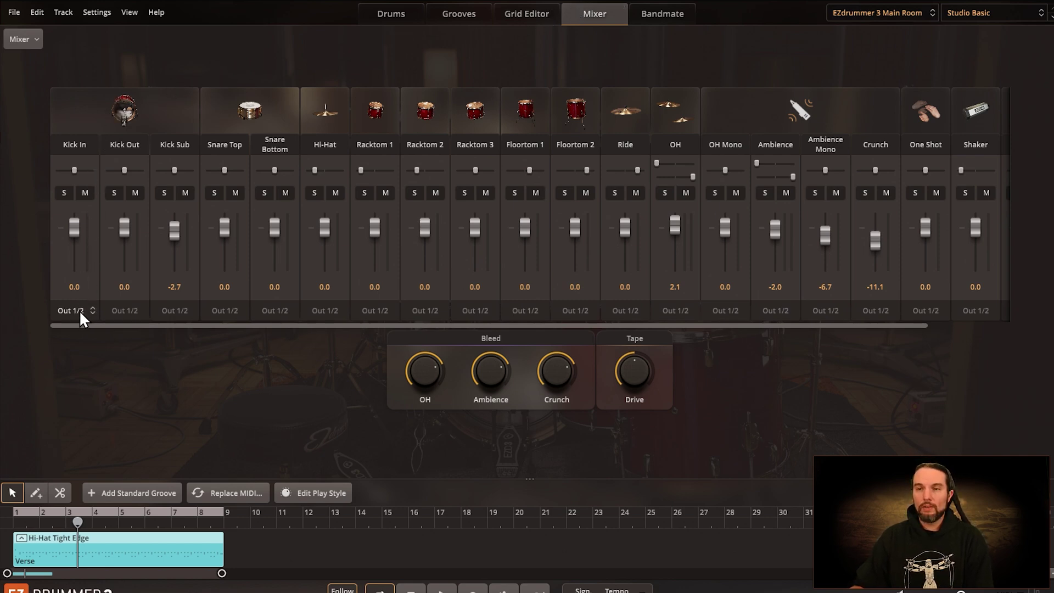
pyautogui.click(127, 311)
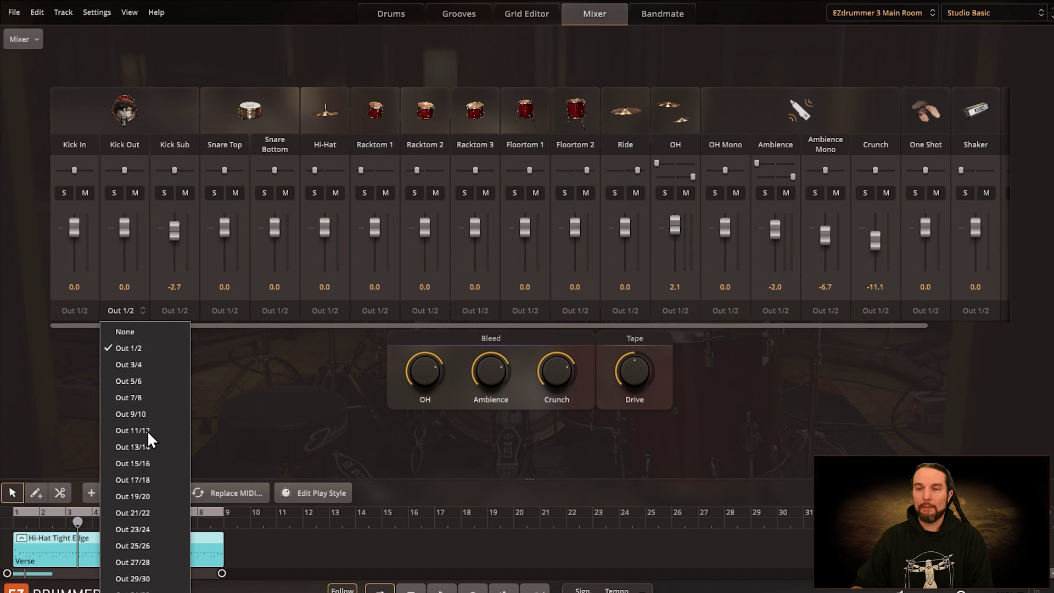
pyautogui.click(221, 362)
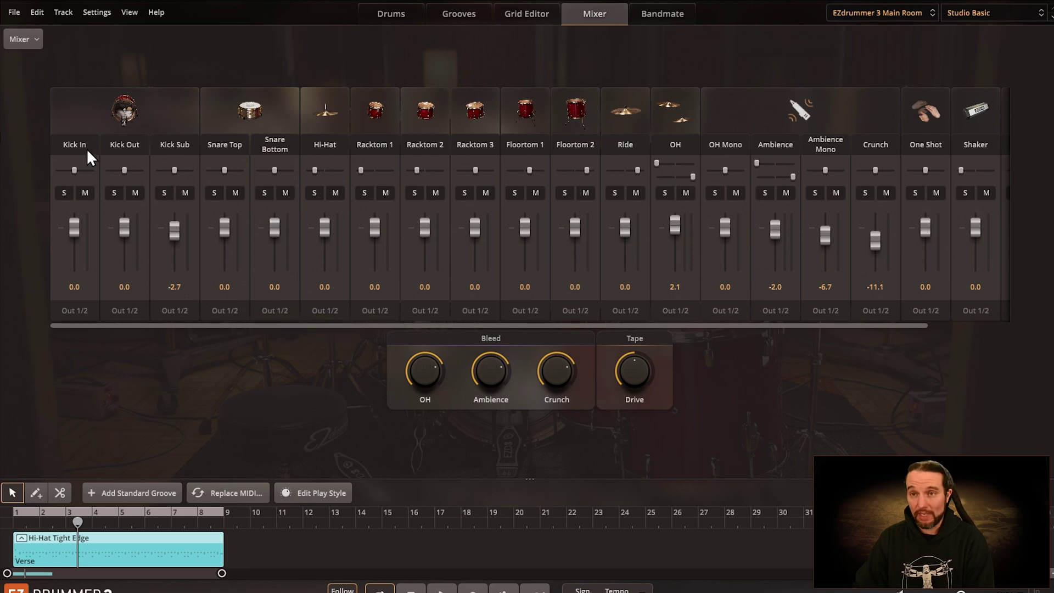
pyautogui.click(75, 311)
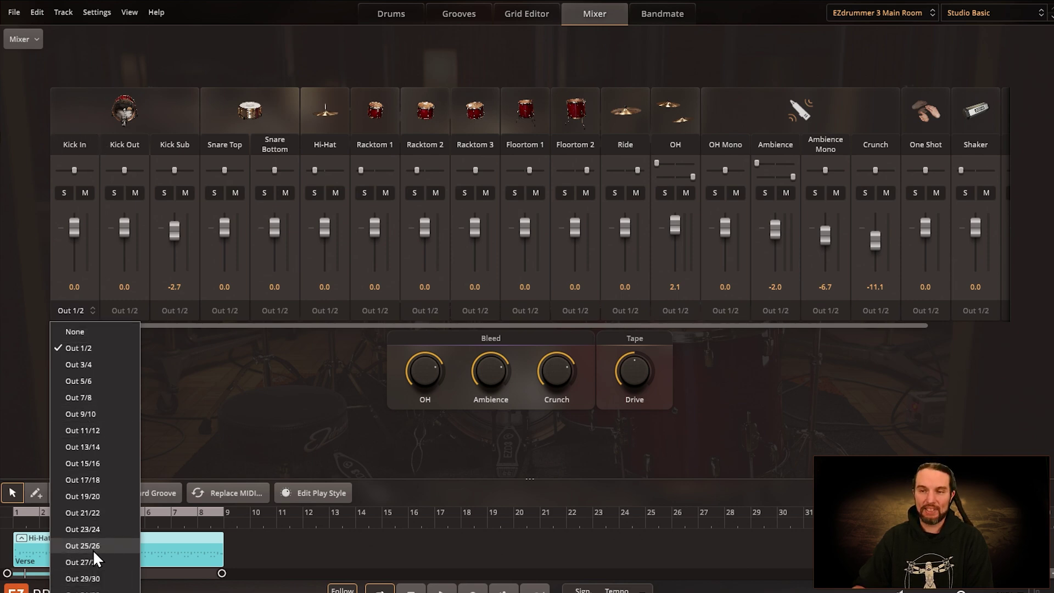
pyautogui.click(265, 390)
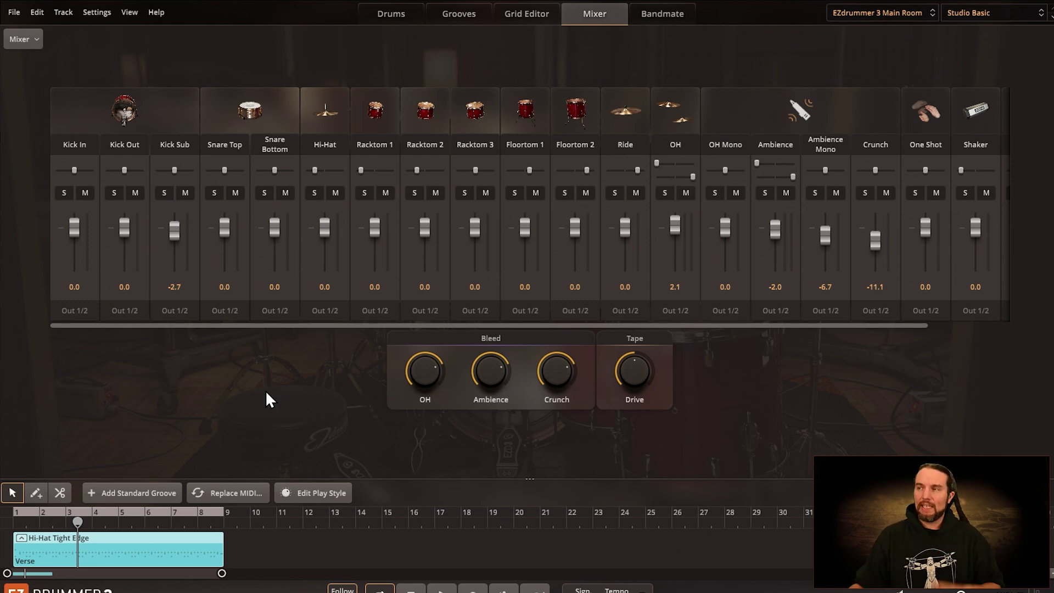
# Set the EZdrummer mixer's Route Outputs option to Multichannel.
pyautogui.click(956, 17)
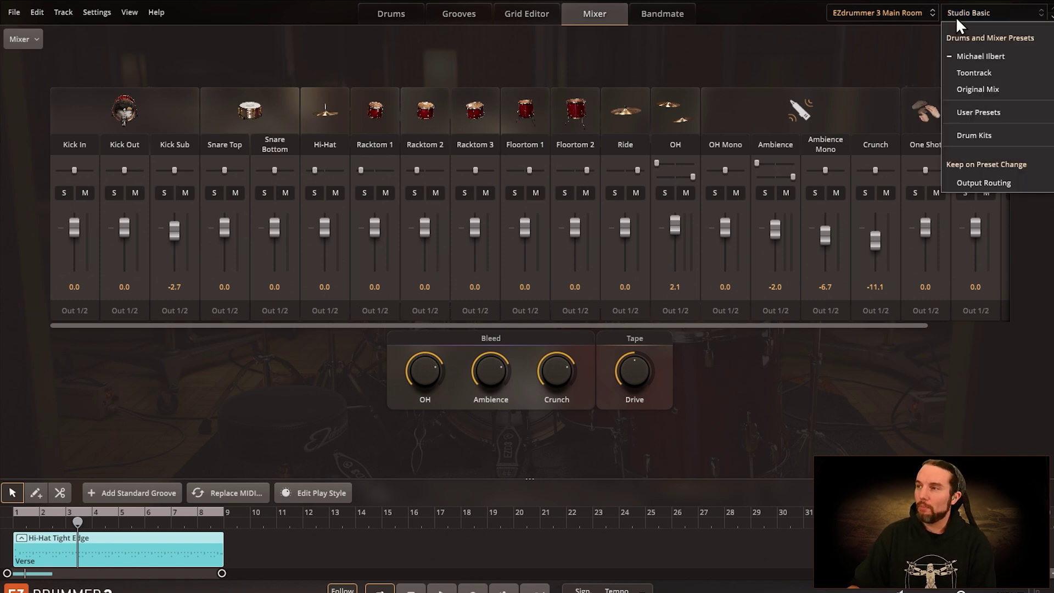
pyautogui.moveTo(972, 55)
pyautogui.click(674, 46)
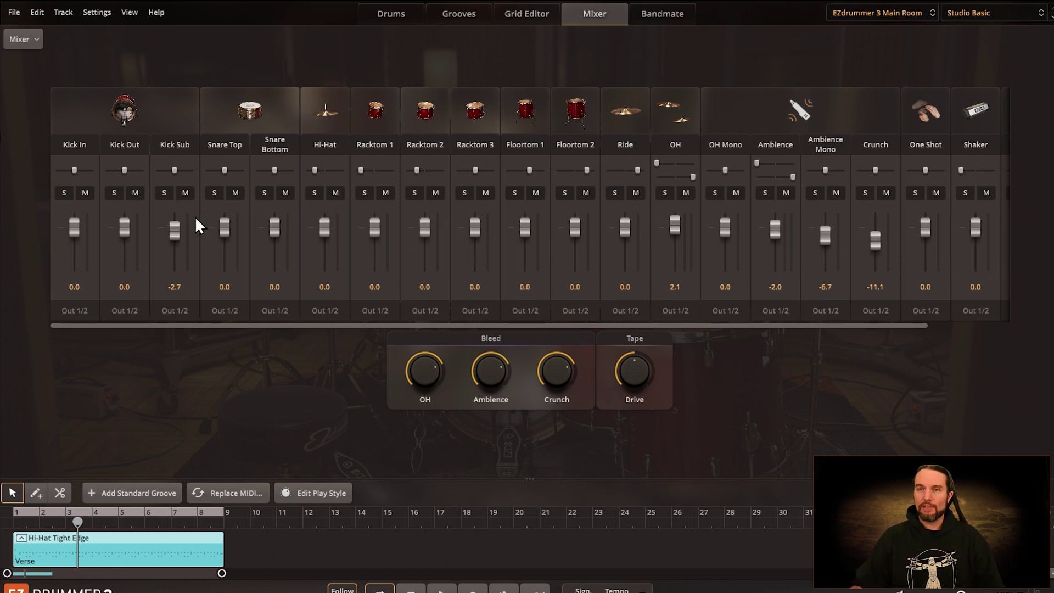
pyautogui.click(17, 41)
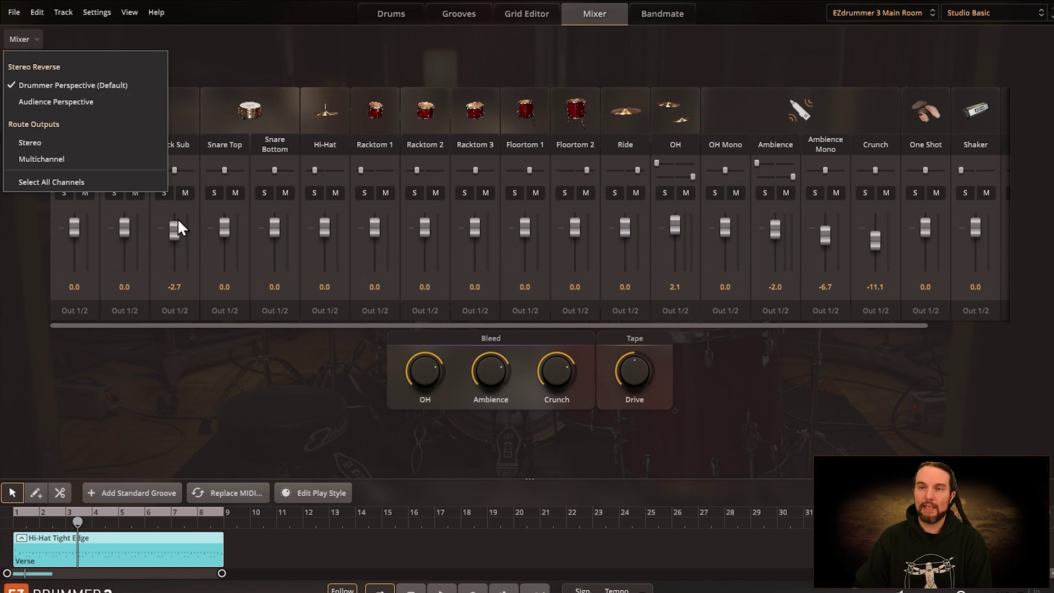
pyautogui.click(41, 159)
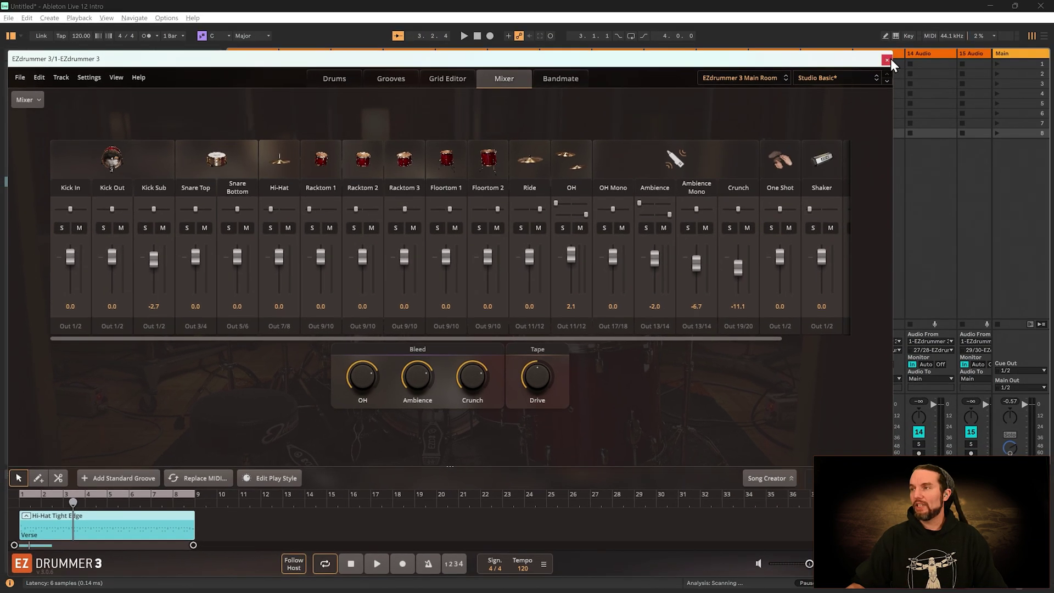
# Close EZdrummer, start playback, and solo tracks 1–4 in turn before unsoloing them.
pyautogui.click(886, 59)
pyautogui.press('space')
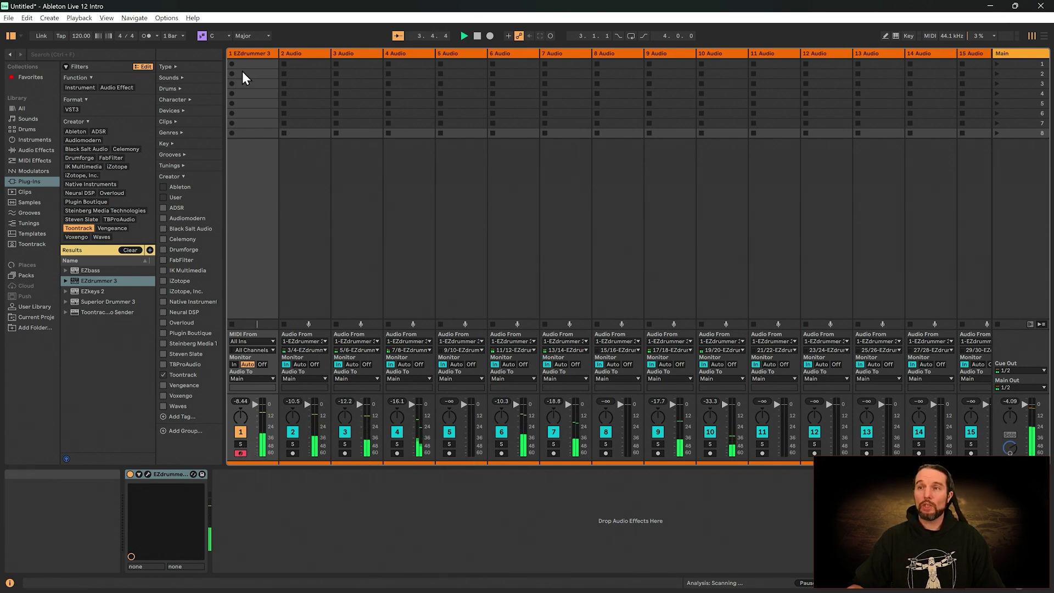
pyautogui.click(240, 444)
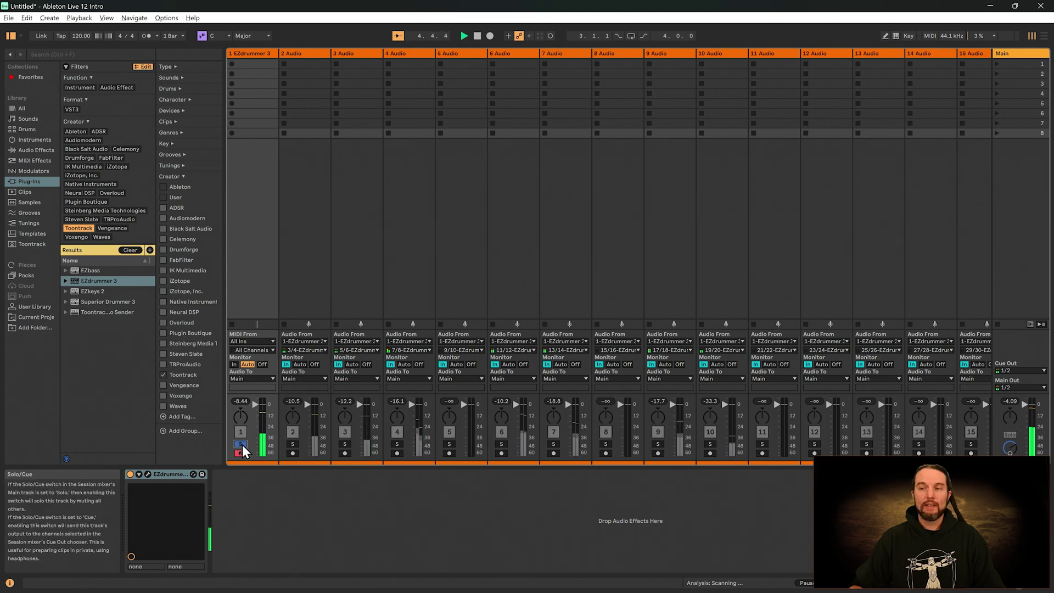
pyautogui.click(292, 444)
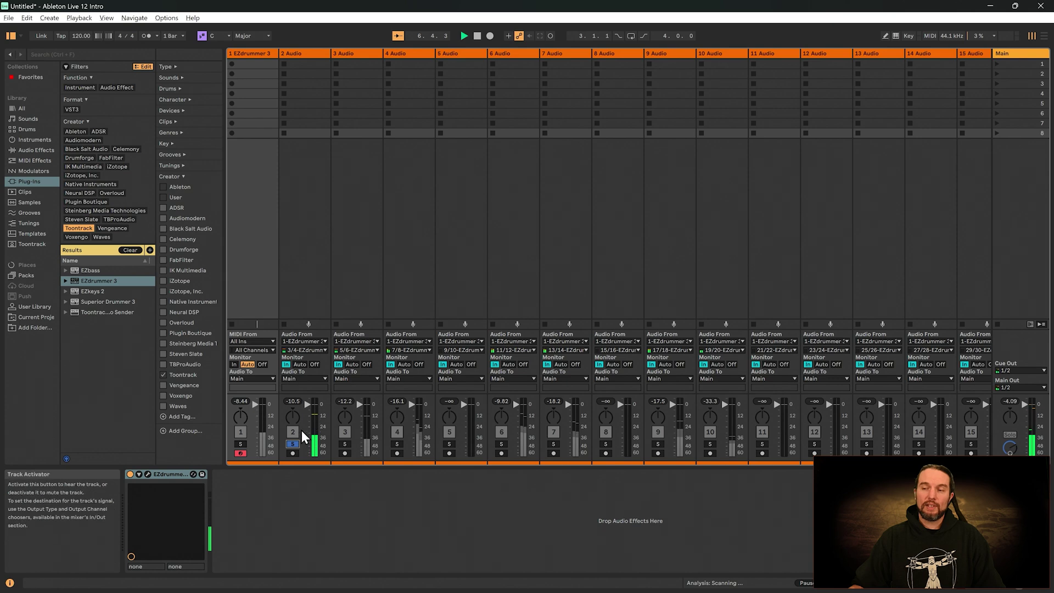
pyautogui.click(292, 444)
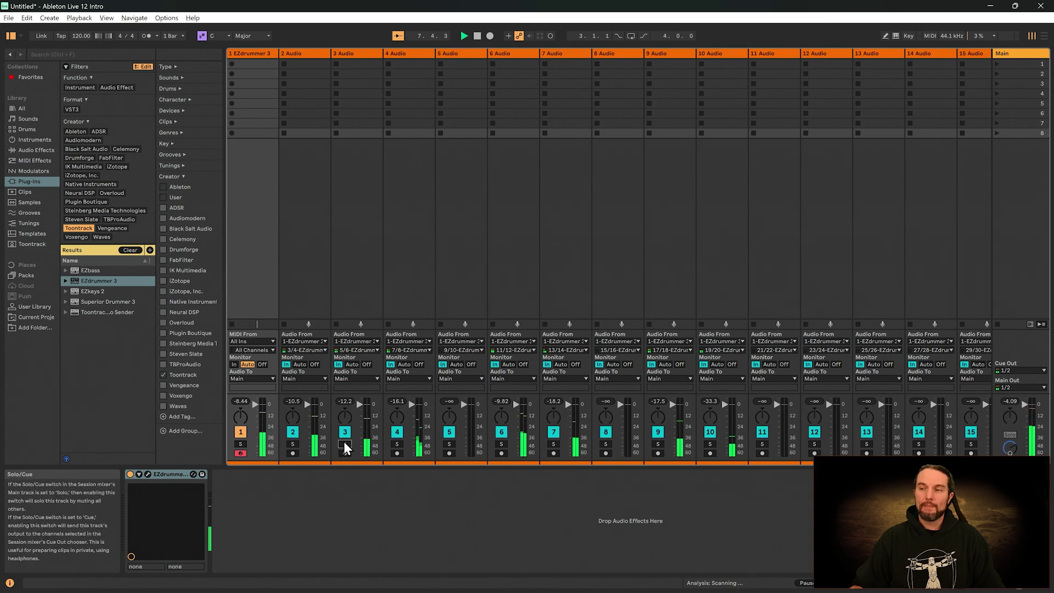
pyautogui.click(344, 443)
pyautogui.click(345, 443)
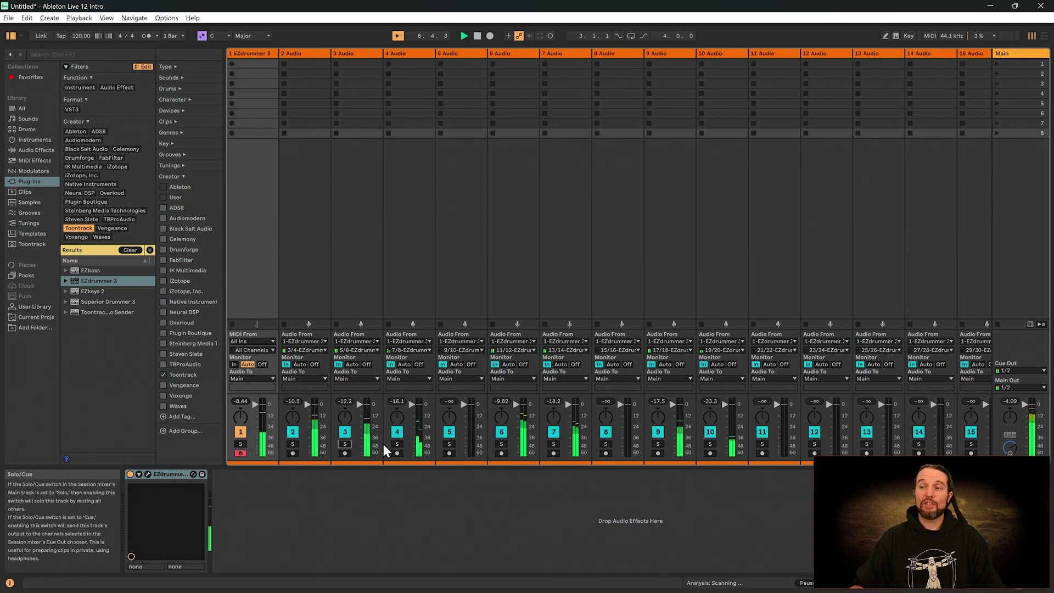
pyautogui.click(397, 443)
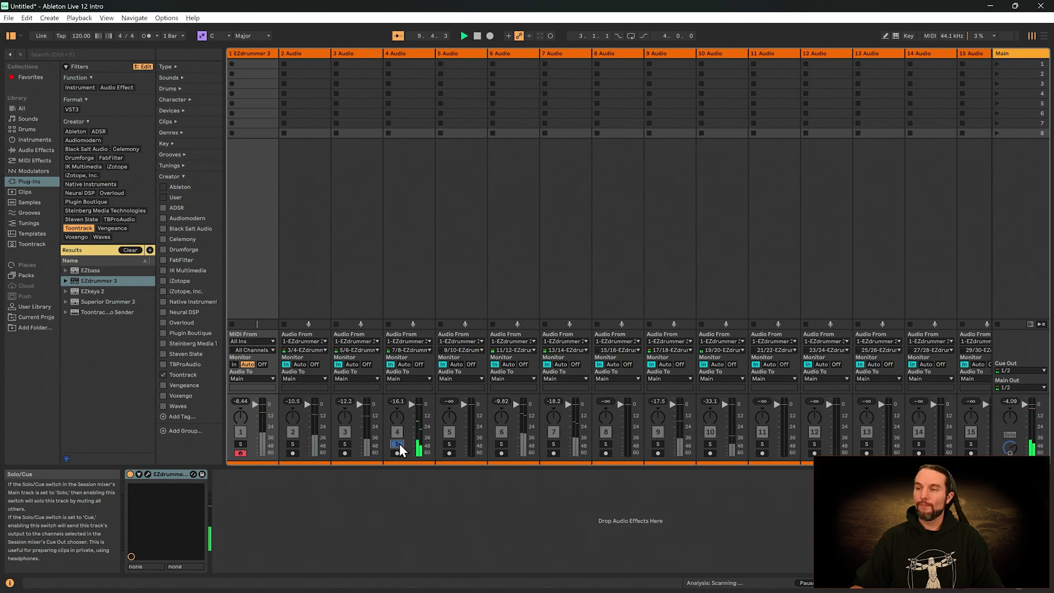
pyautogui.click(397, 443)
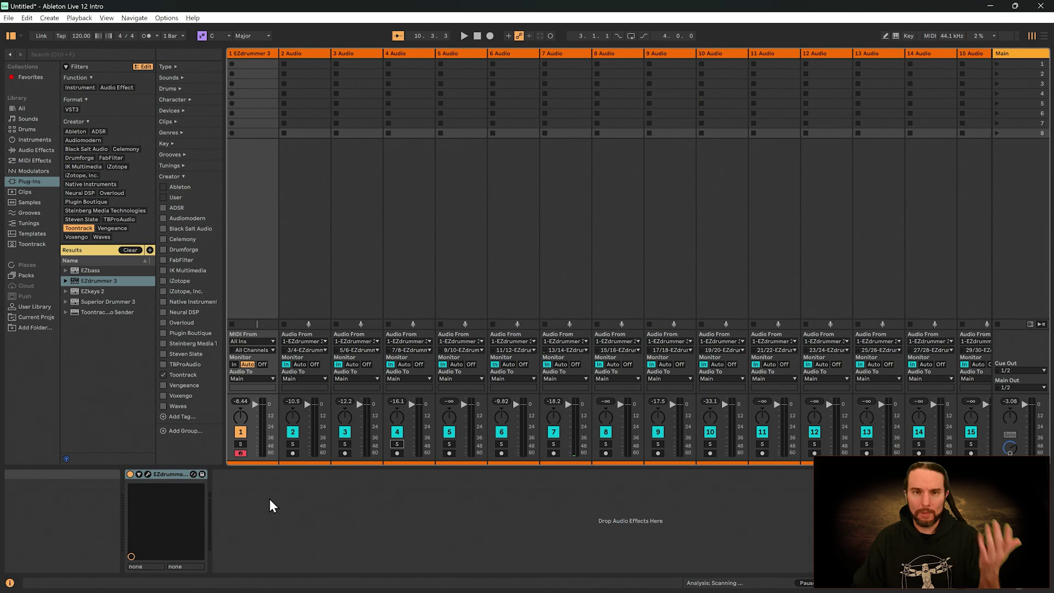
# In the reopened EZdrummer 3 mixer, route Snare Bottom to Out 3/4 and Hi-Hat to Out 5/6.
pyautogui.click(147, 474)
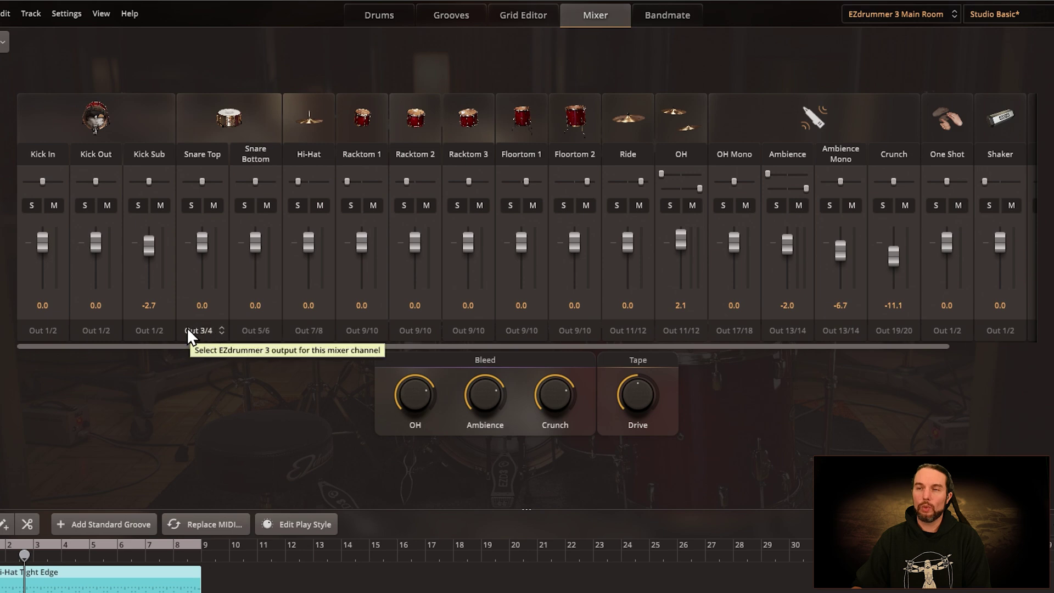
pyautogui.click(262, 328)
pyautogui.click(265, 388)
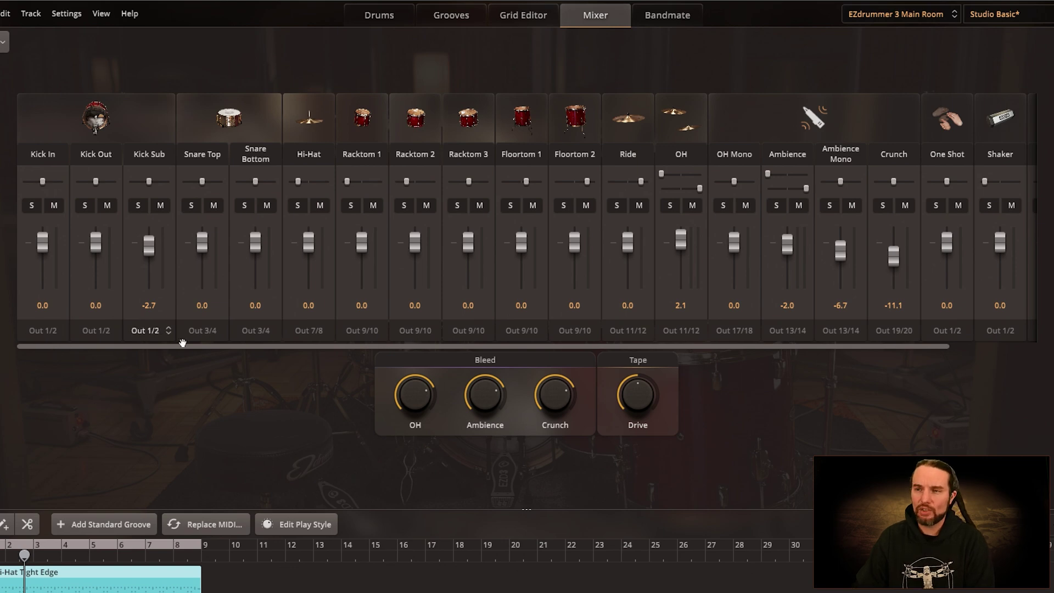
pyautogui.click(307, 330)
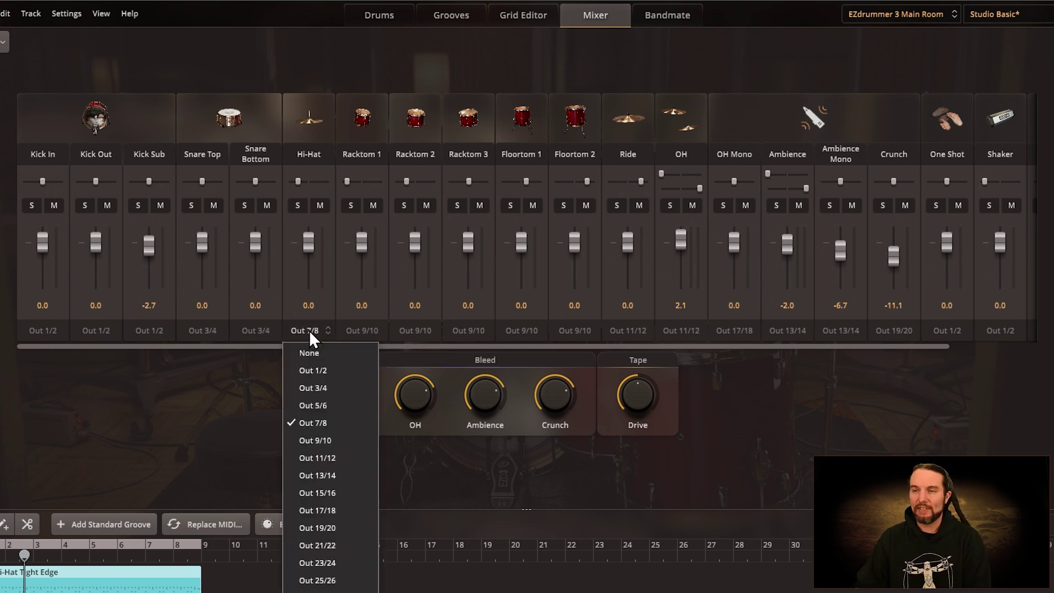
pyautogui.click(313, 404)
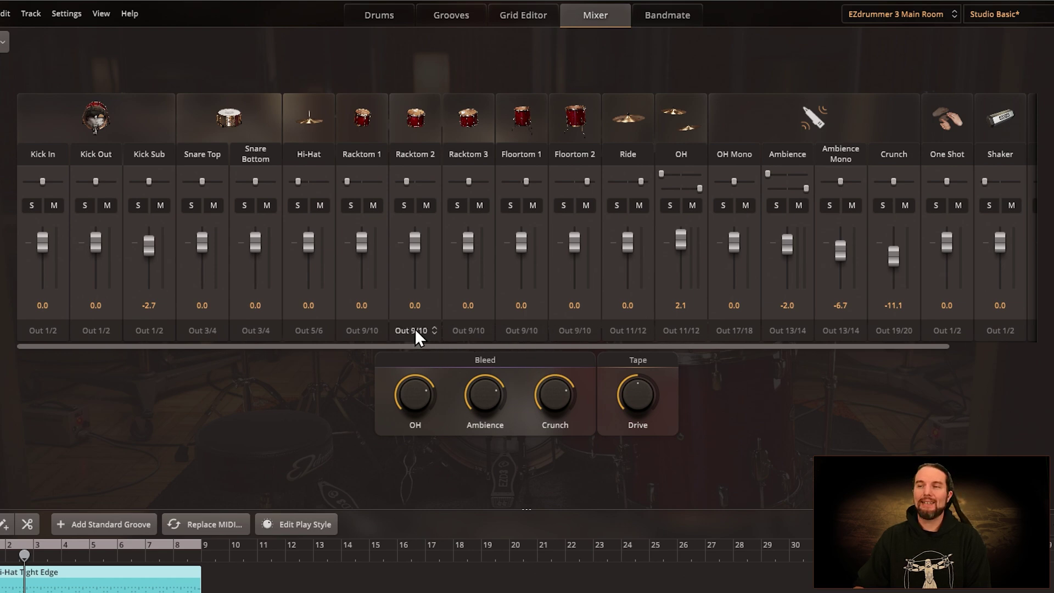
pyautogui.click(373, 328)
# Route Racktom 1 to Out 7/8, Racktom 3 to 11/12, Floortom 1 to 13/14, Floortom 2 to 15/16.
pyautogui.click(386, 426)
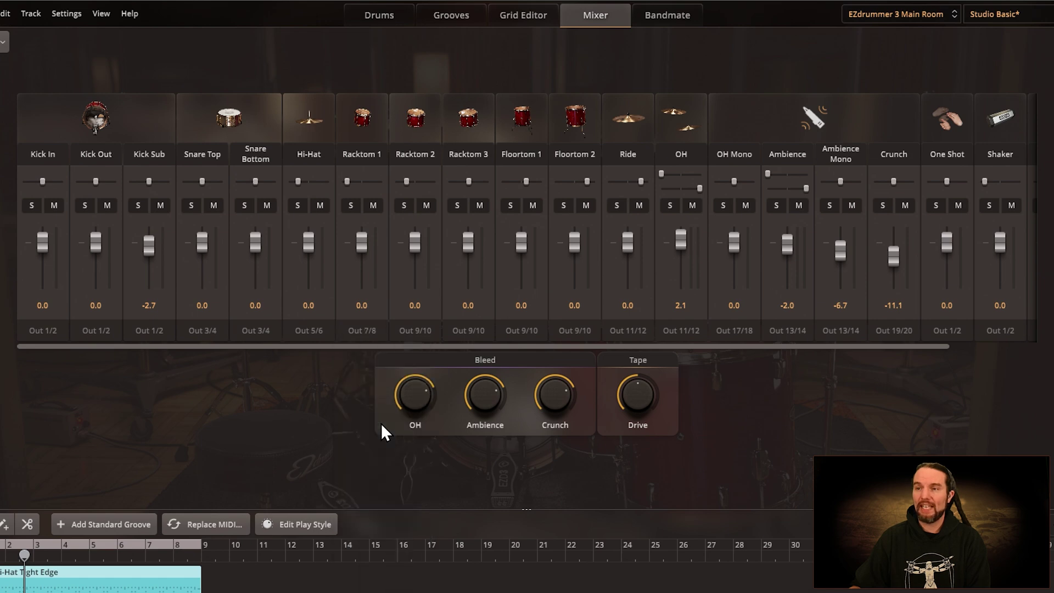
pyautogui.click(471, 331)
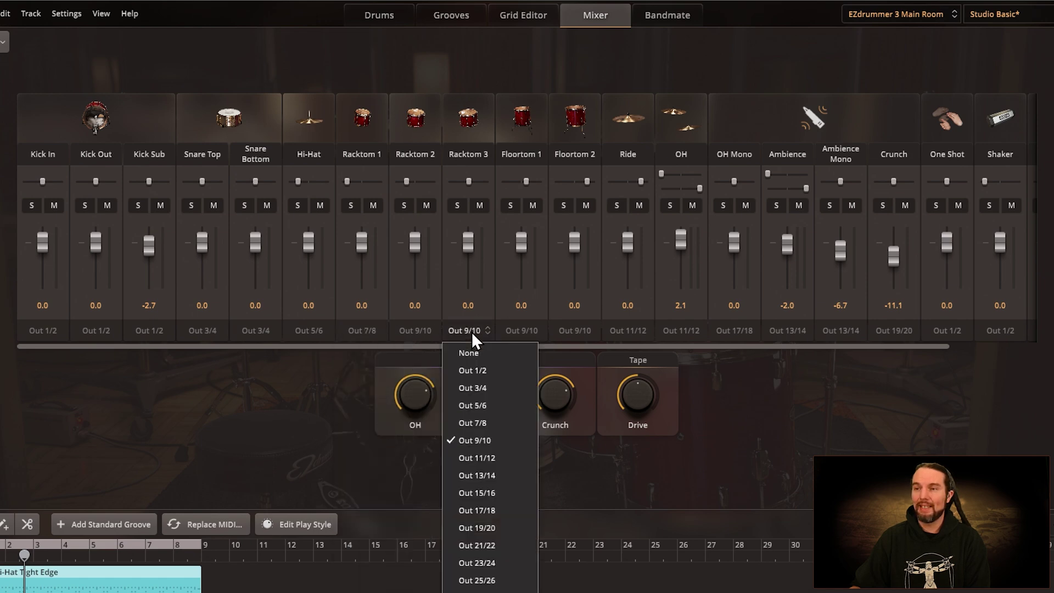
pyautogui.click(492, 457)
pyautogui.click(521, 330)
pyautogui.click(535, 473)
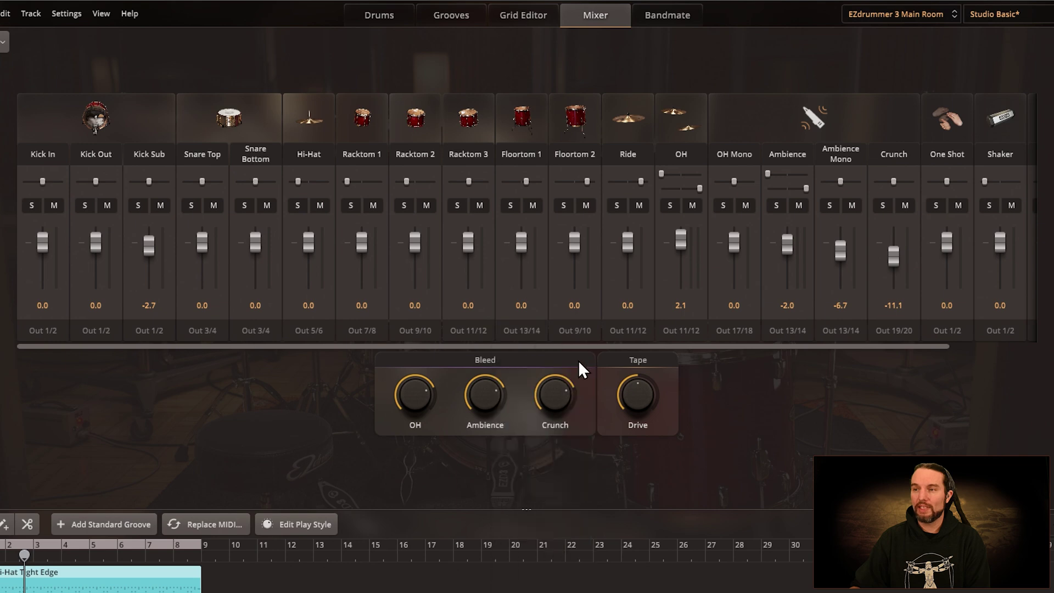
pyautogui.click(577, 331)
pyautogui.click(583, 490)
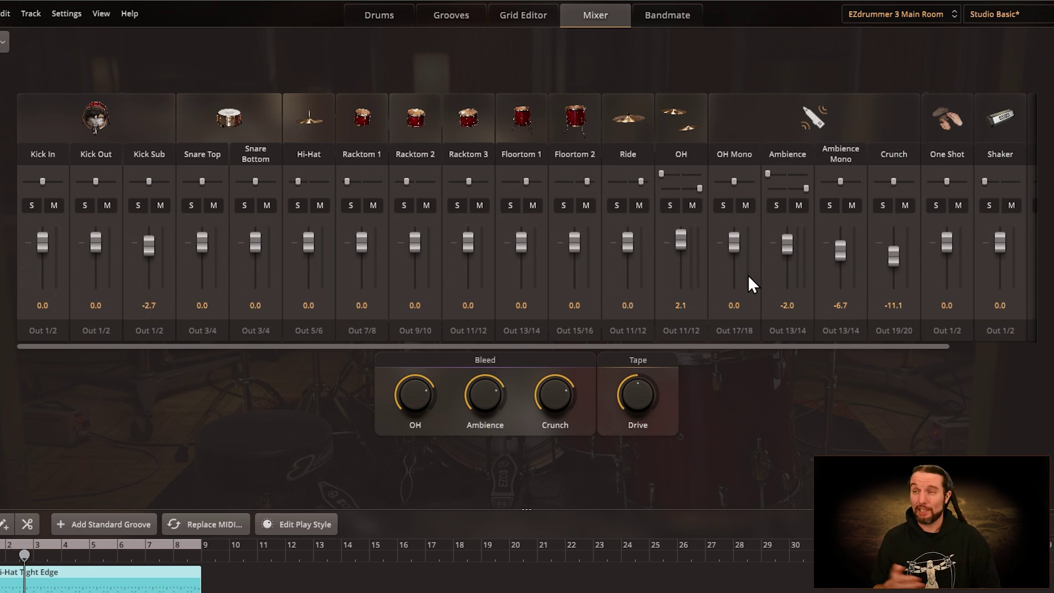
# Route Ride, OH and OH Mono to Out 17/18.
pyautogui.click(629, 331)
pyautogui.click(642, 510)
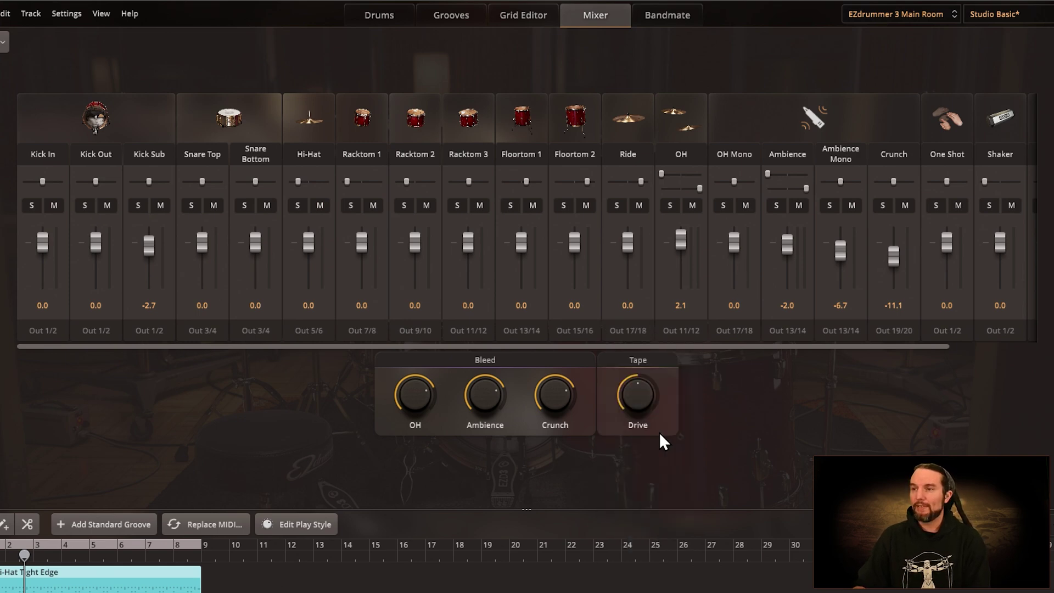
pyautogui.click(680, 331)
pyautogui.click(686, 510)
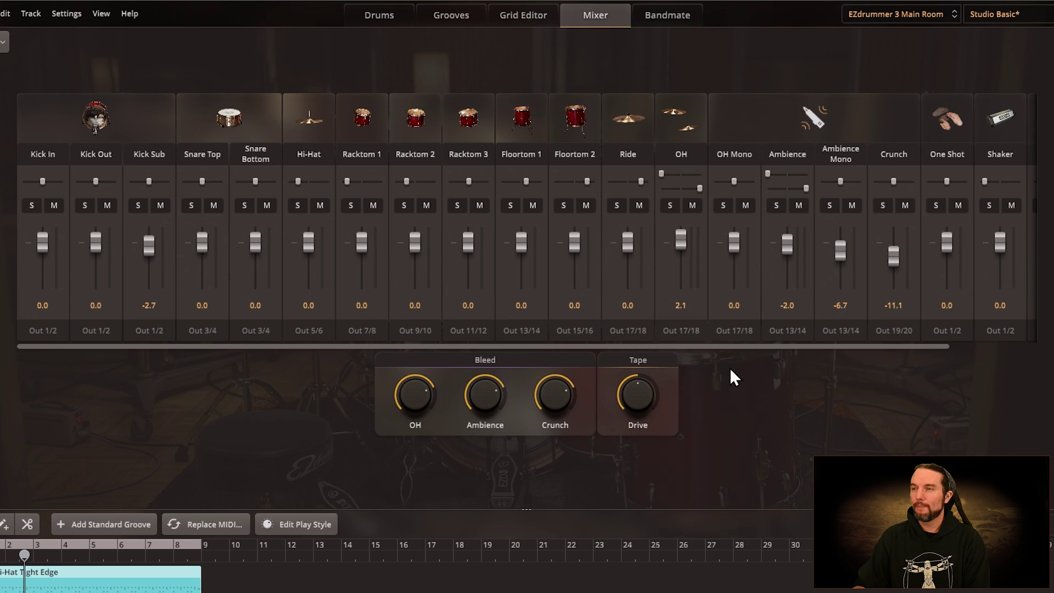
pyautogui.click(738, 331)
pyautogui.click(746, 510)
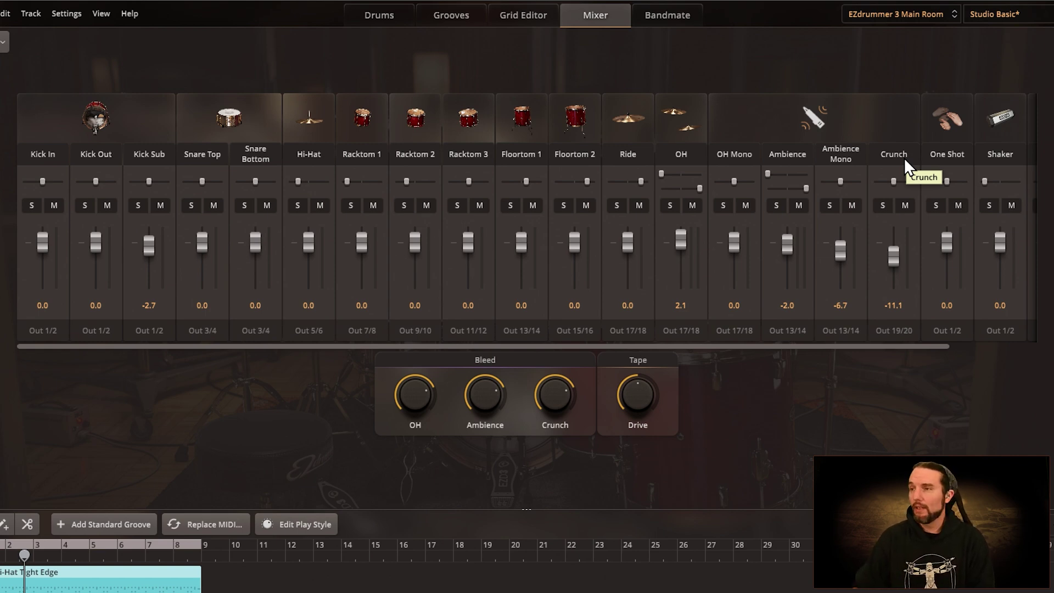
# Route Ambience, Ambience Mono and Crunch to Out 19/20, leaving One Shot on Out 1/2.
pyautogui.click(794, 329)
pyautogui.click(790, 531)
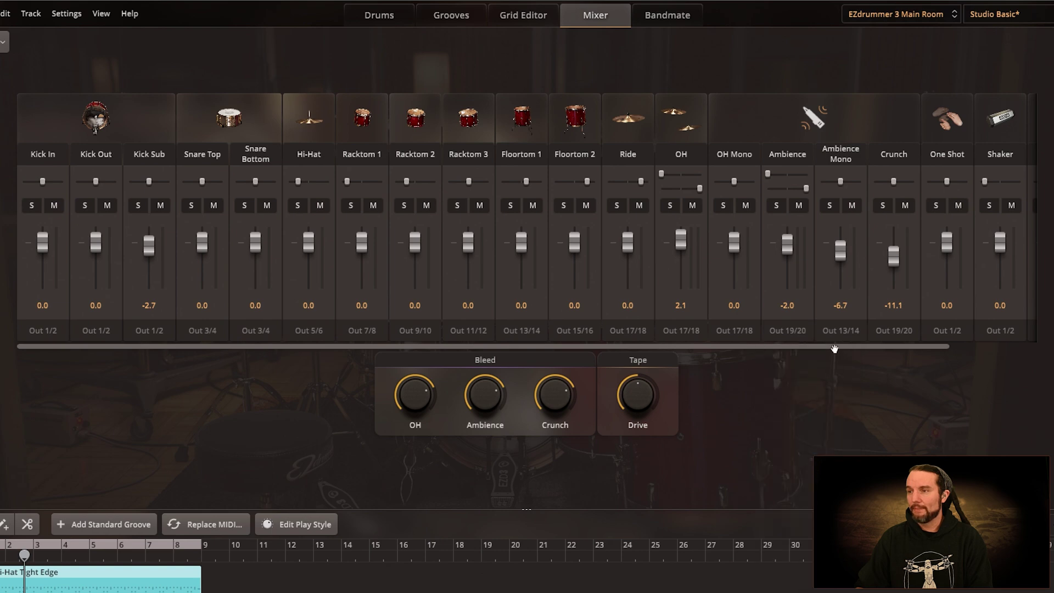
pyautogui.click(838, 330)
pyautogui.click(873, 447)
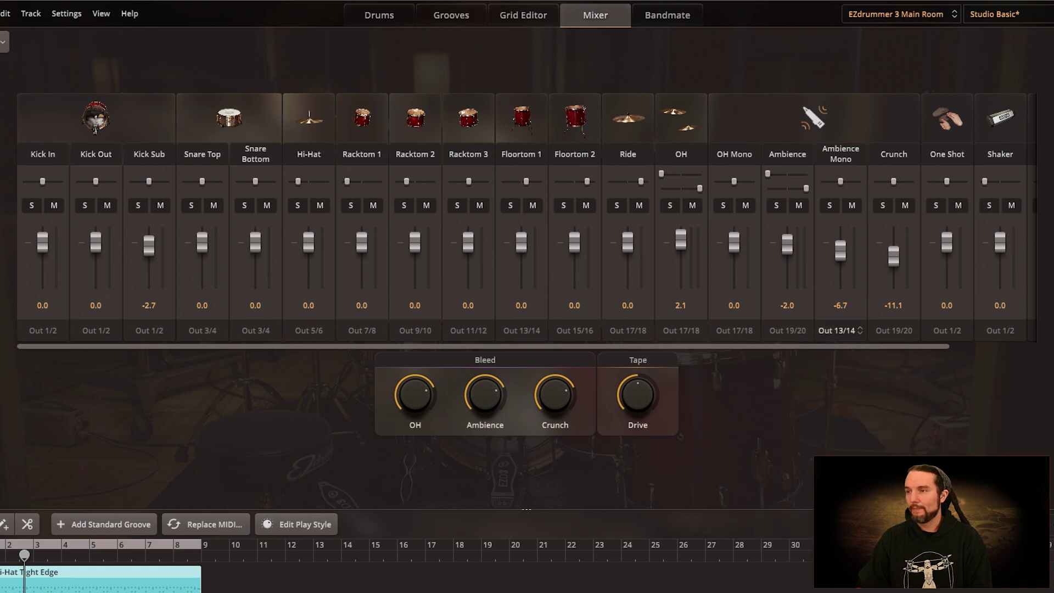
pyautogui.click(886, 328)
pyautogui.click(848, 374)
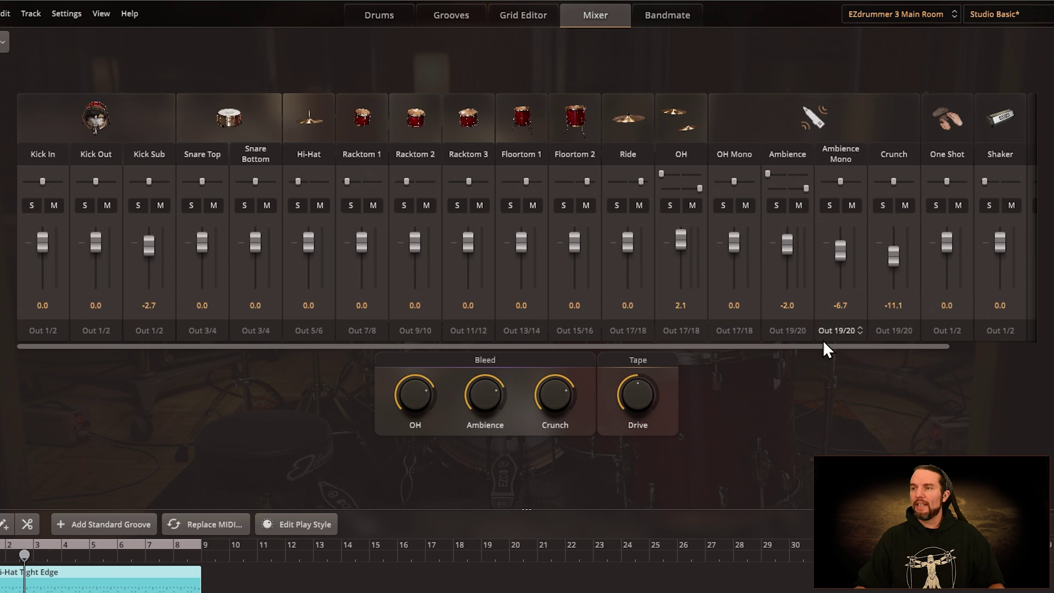
pyautogui.moveTo(827, 346); pyautogui.dragTo(961, 341)
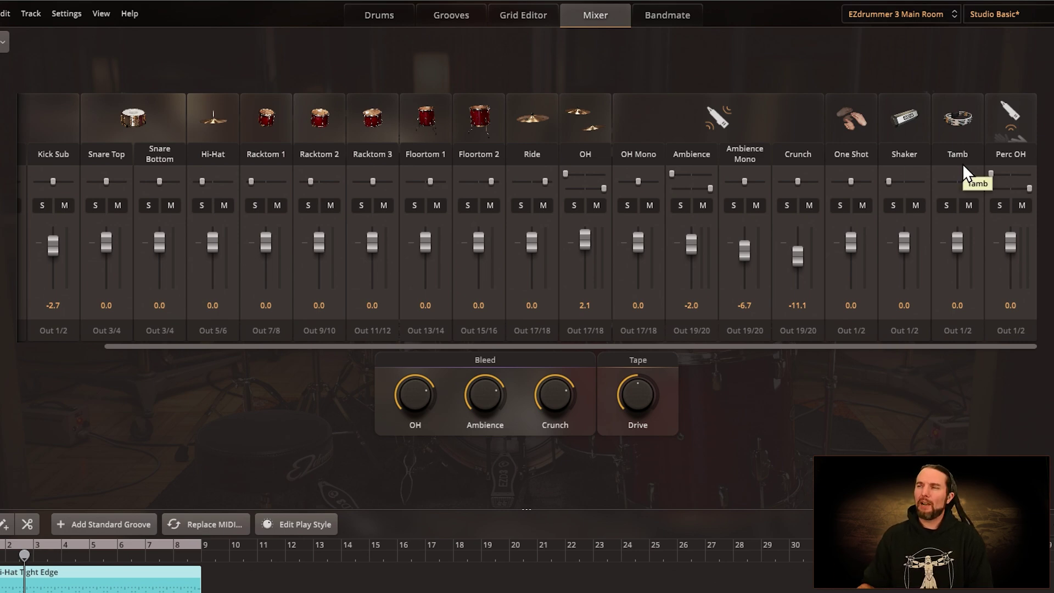
pyautogui.click(851, 331)
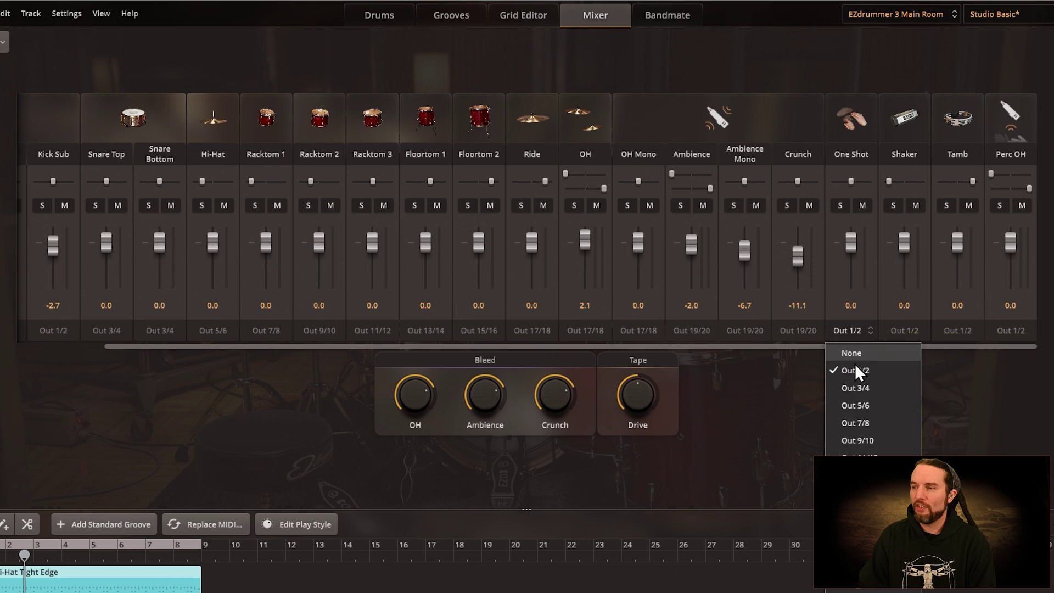
pyautogui.click(760, 393)
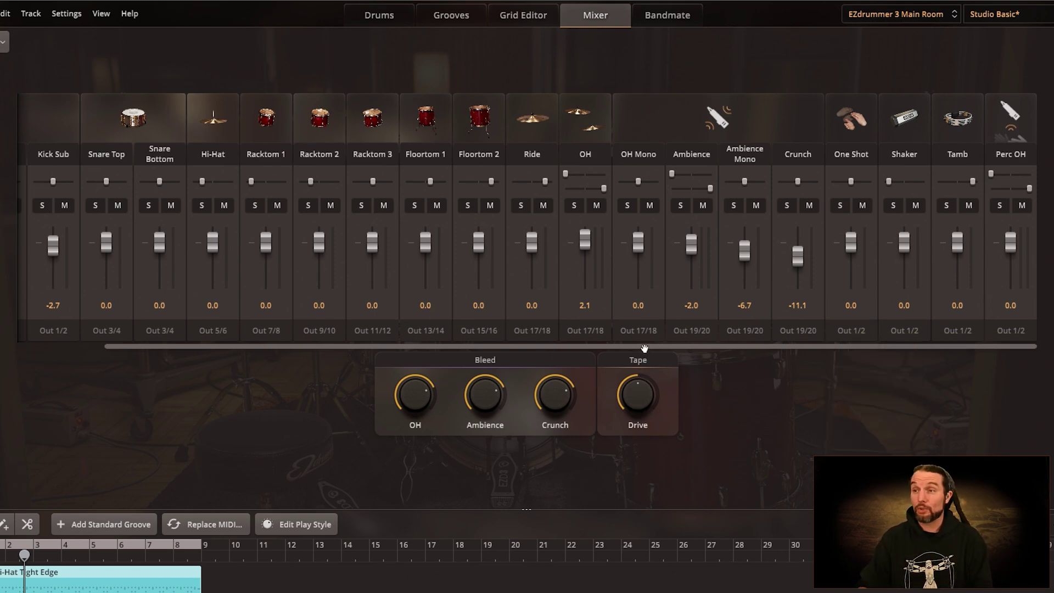
pyautogui.moveTo(644, 348); pyautogui.dragTo(243, 350)
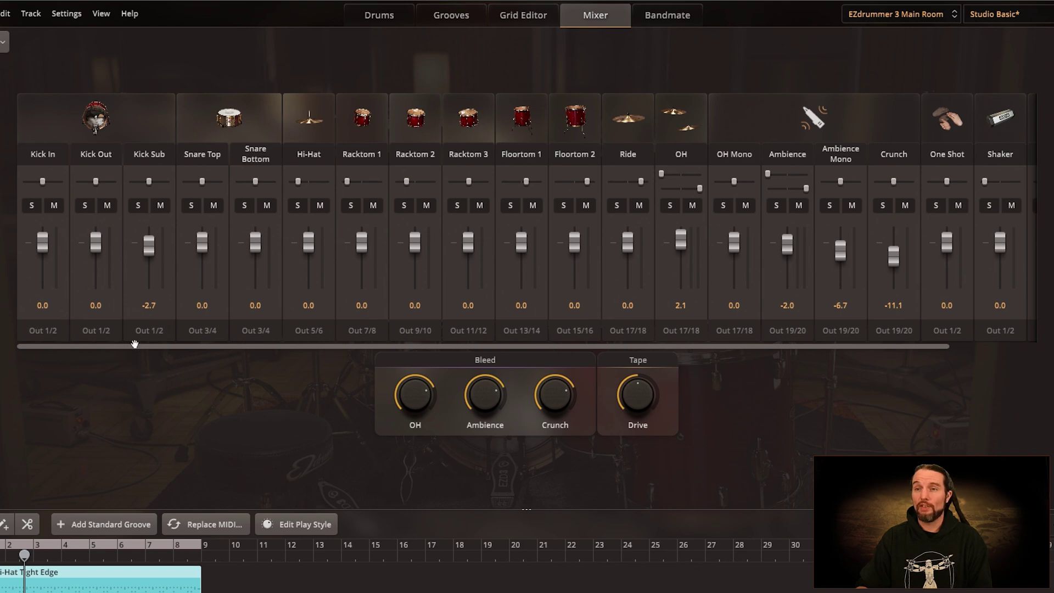
# Set the One Shot, Shaker, Tamb and Perc OH output selectors to None.
pyautogui.moveTo(134, 344); pyautogui.dragTo(230, 346)
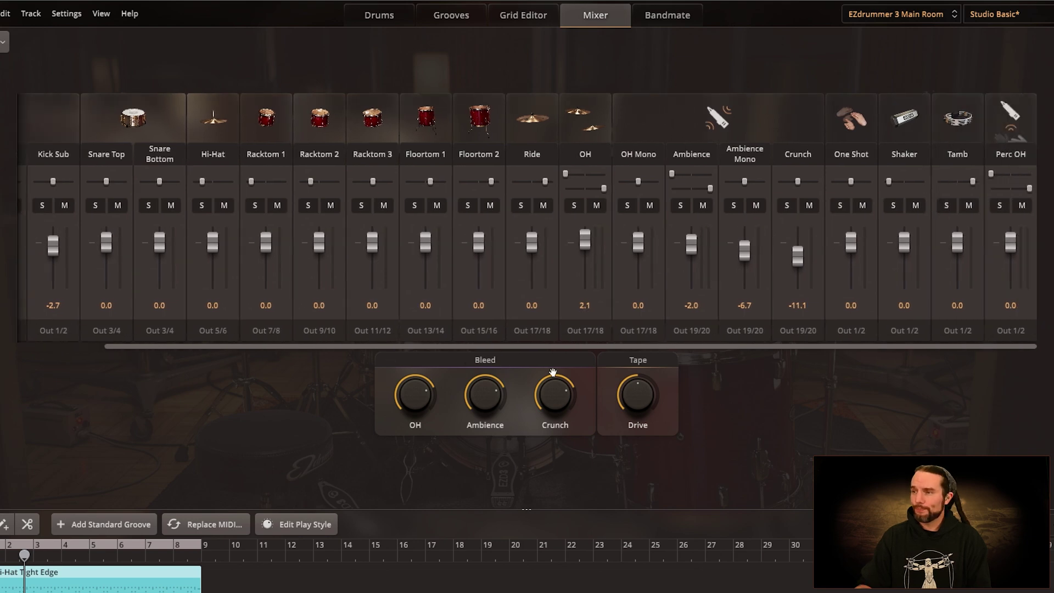
pyautogui.click(857, 338)
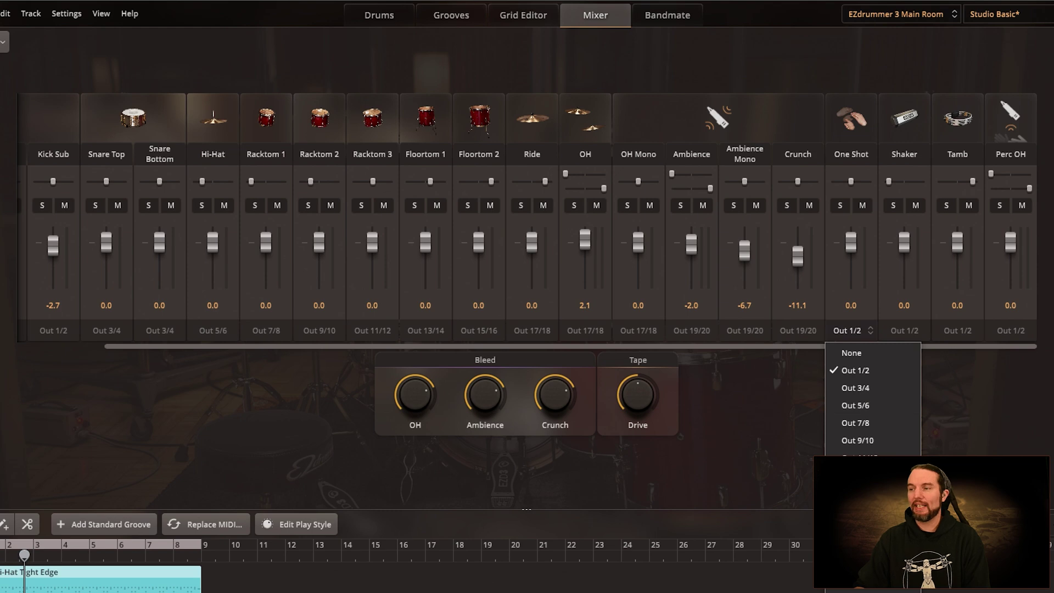
pyautogui.click(855, 546)
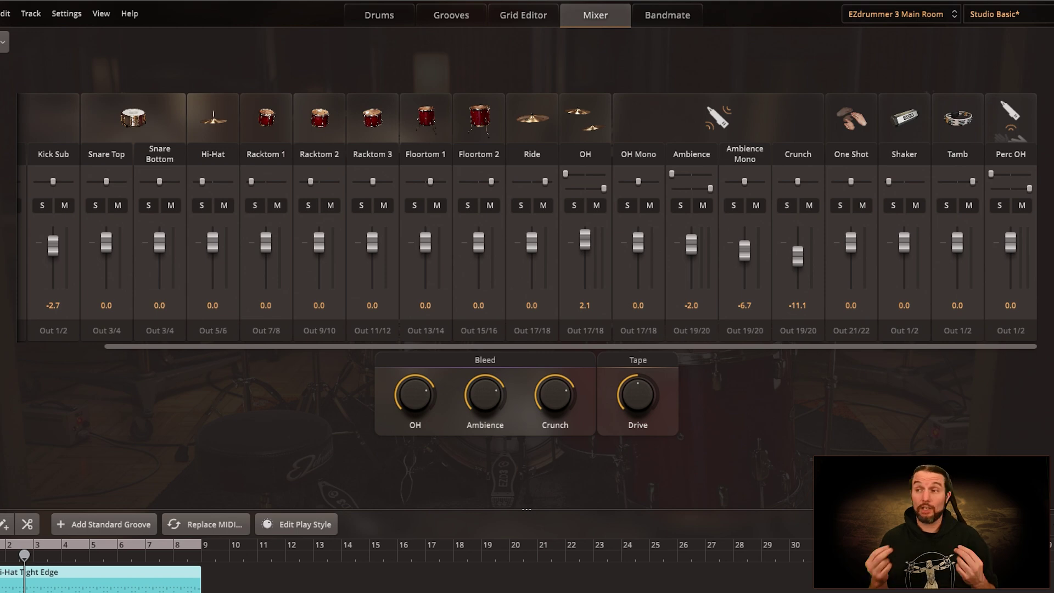
pyautogui.click(857, 329)
pyautogui.click(902, 353)
pyautogui.click(899, 332)
pyautogui.click(939, 351)
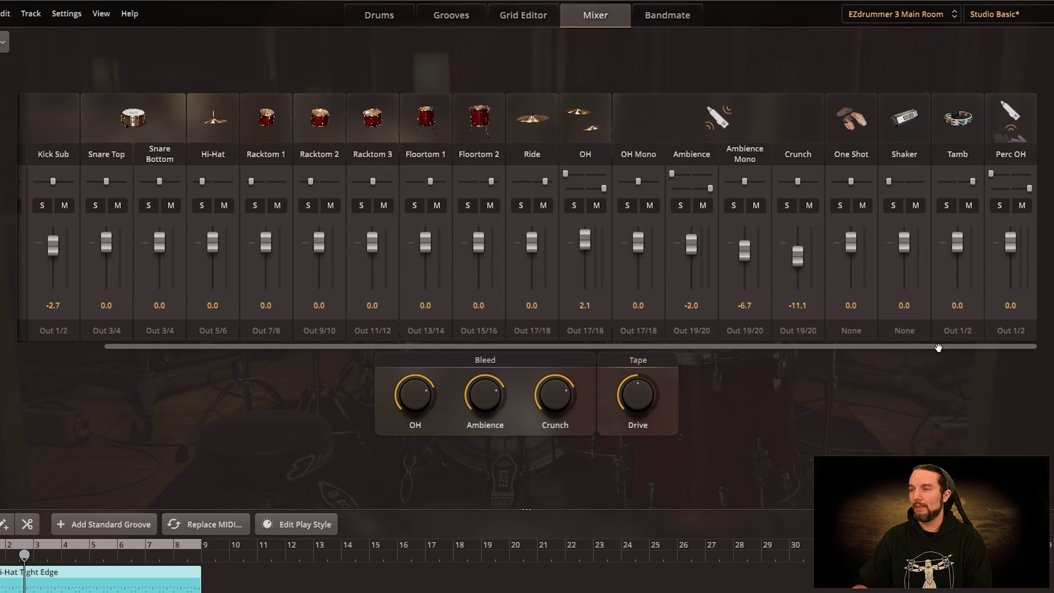
pyautogui.click(957, 330)
pyautogui.click(974, 350)
pyautogui.click(1010, 330)
pyautogui.click(1021, 351)
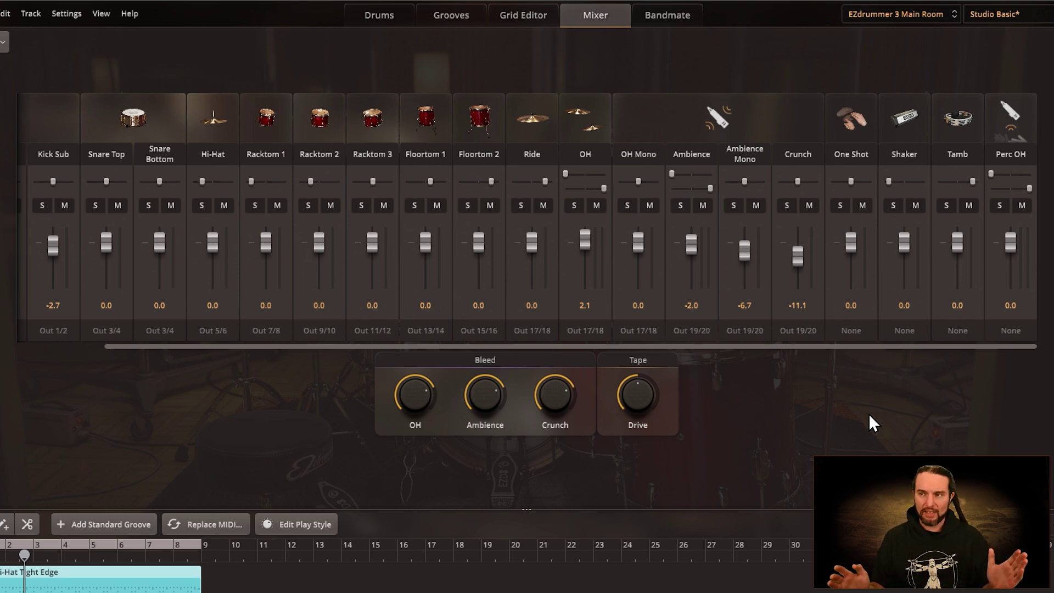
pyautogui.moveTo(835, 348); pyautogui.dragTo(639, 350)
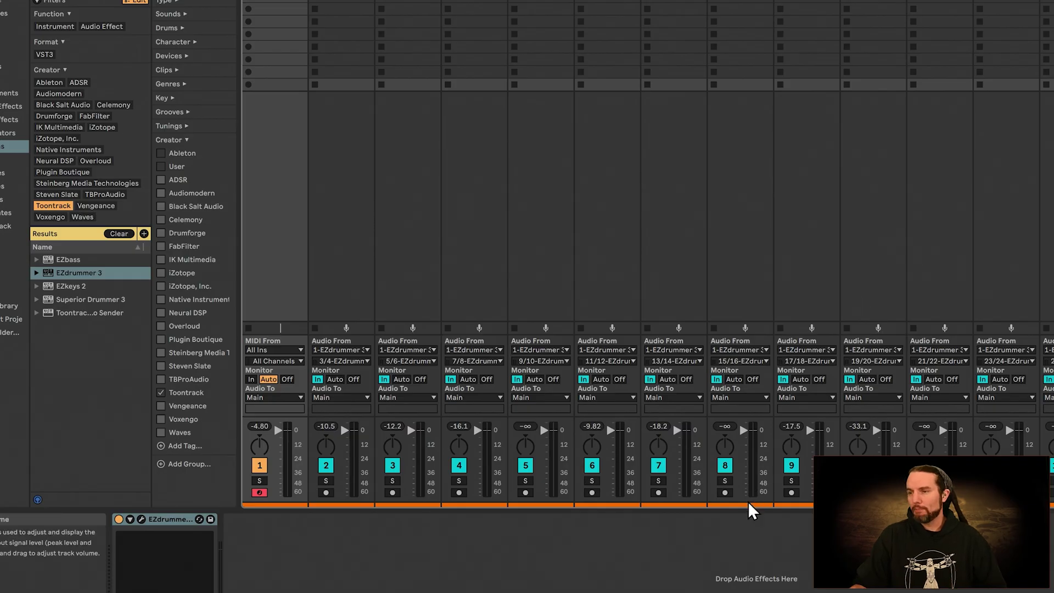
# Delete audio tracks 11 through 16.
pyautogui.hscroll(4, 713, 401)
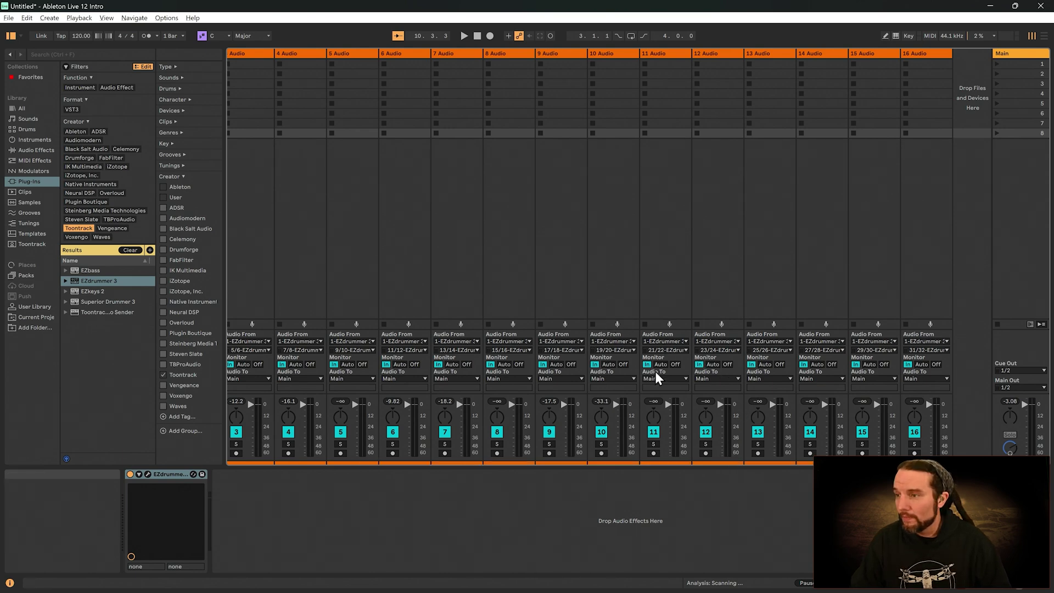
pyautogui.click(679, 55)
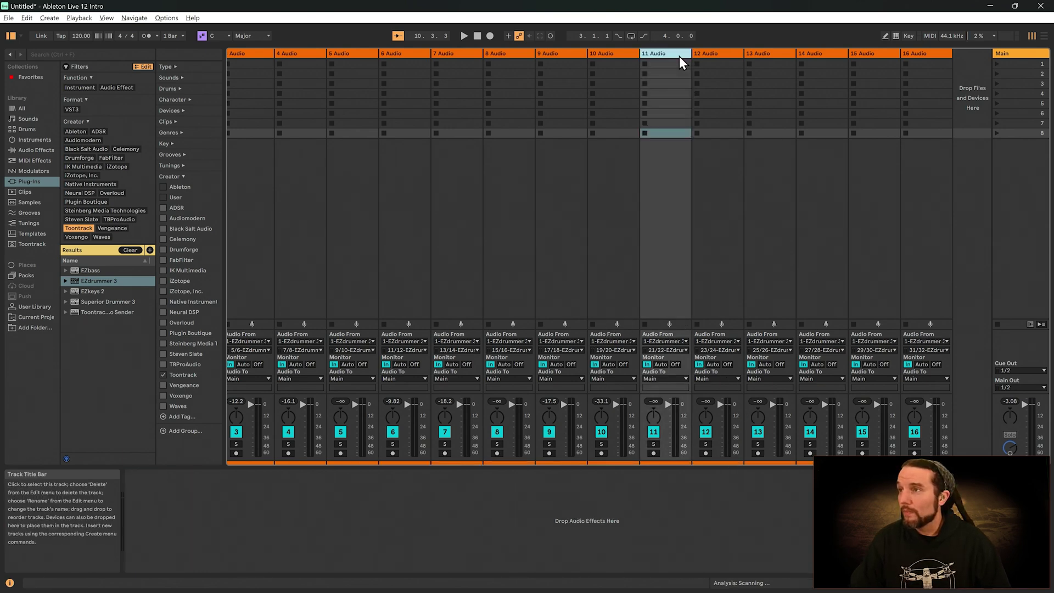
pyautogui.keyDown('shift'); pyautogui.click(921, 54); pyautogui.keyUp('shift')
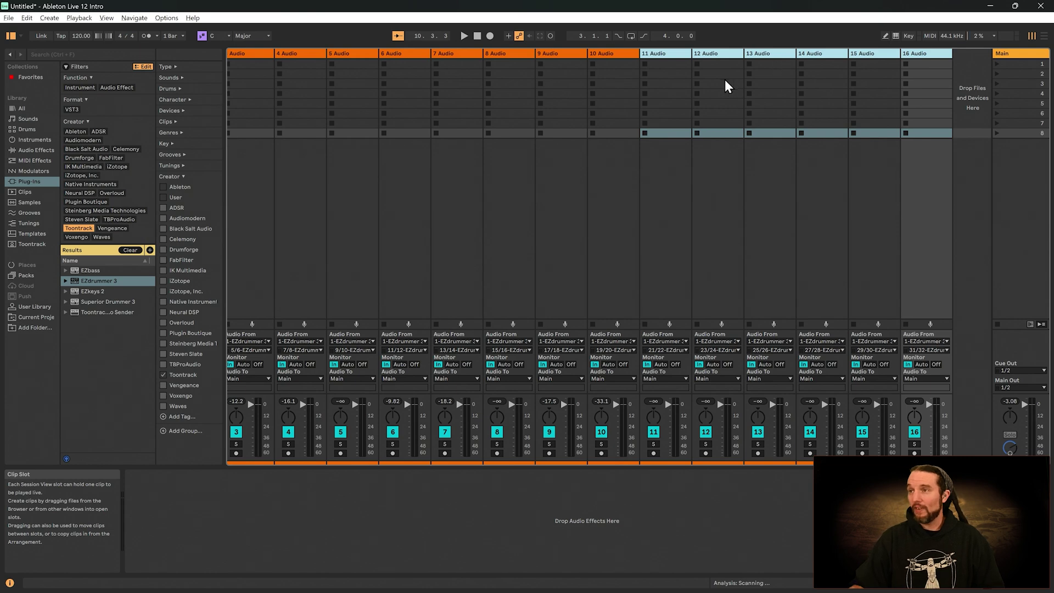
pyautogui.rightClick(667, 53)
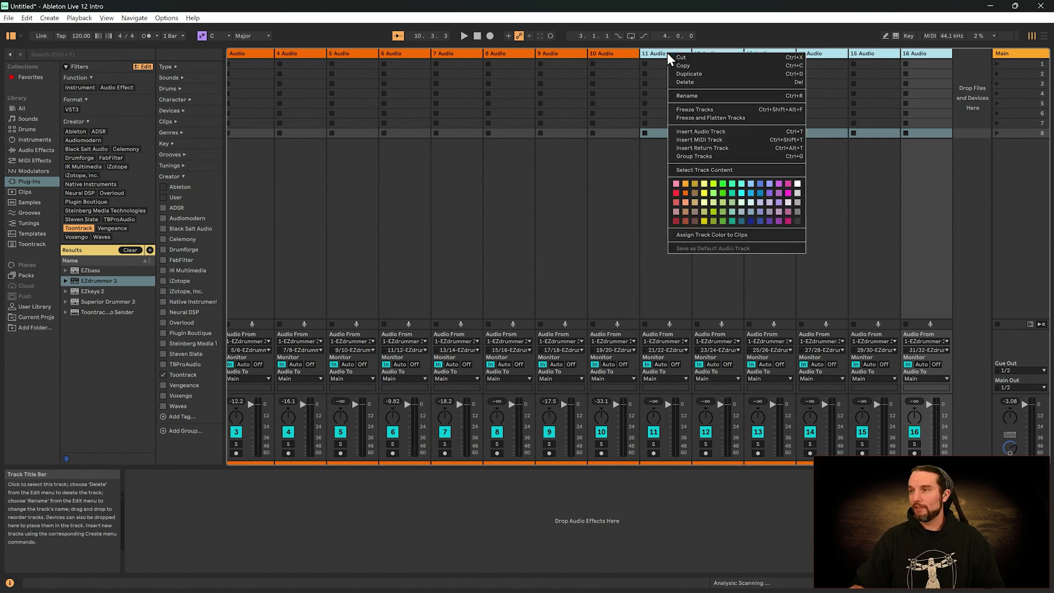
pyautogui.click(712, 86)
pyautogui.press('Delete')
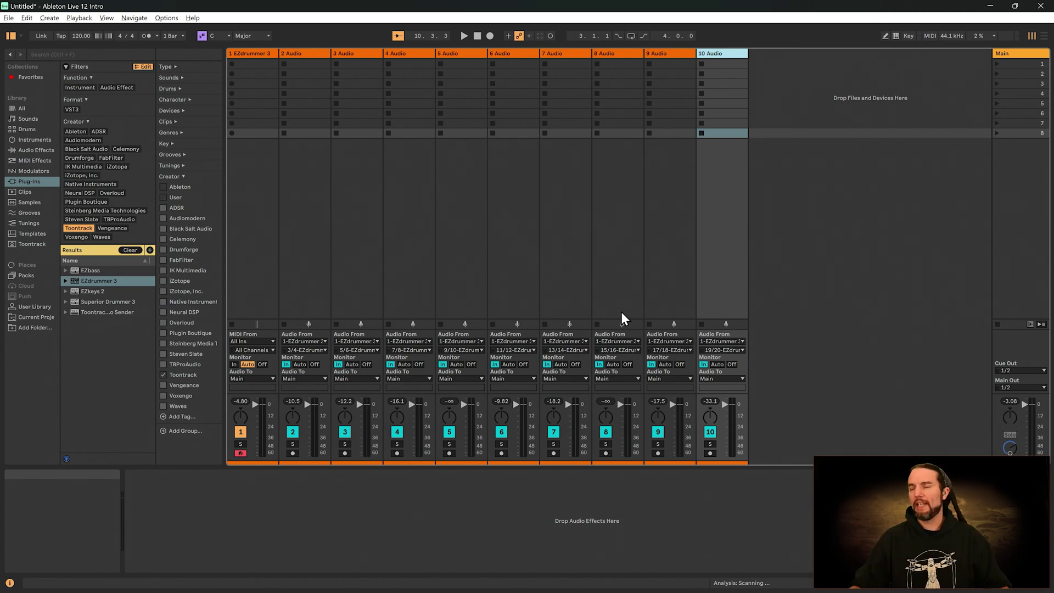
# Start playback and bring up the EZdrummer 3 plugin window.
pyautogui.press('space')
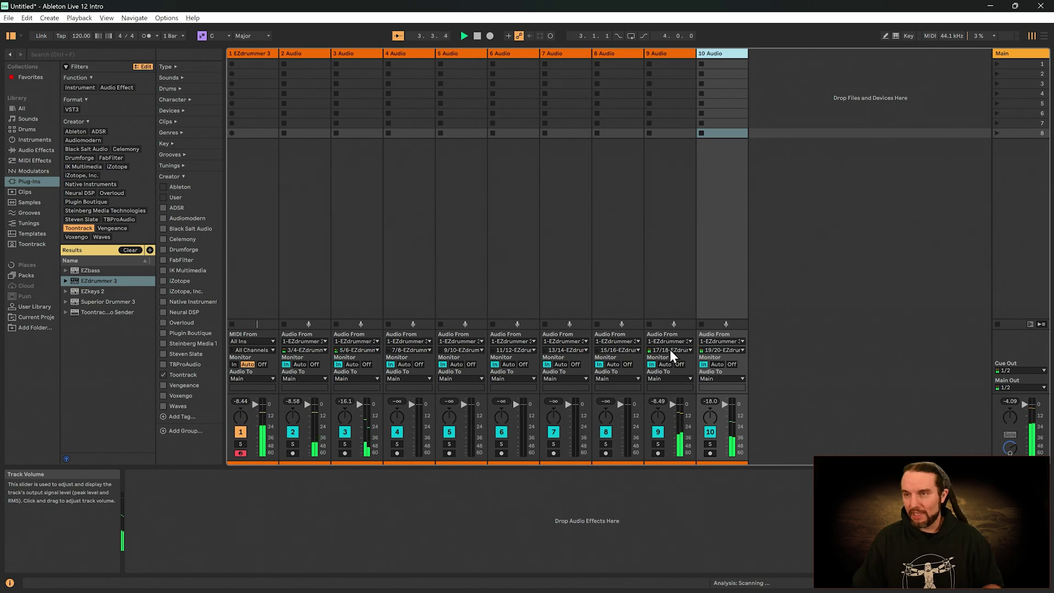
pyautogui.click(236, 91)
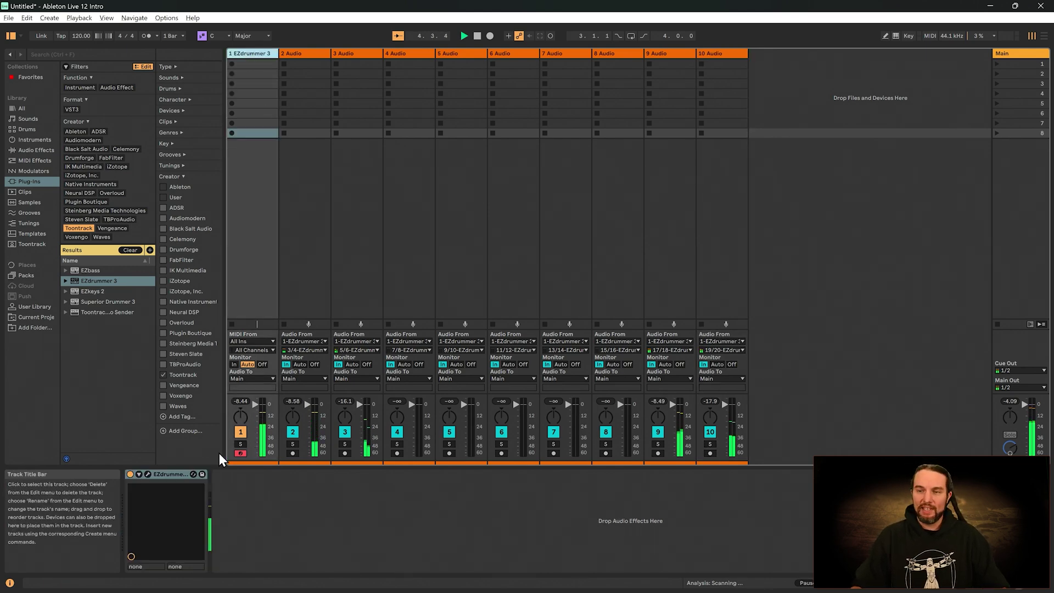
pyautogui.click(144, 474)
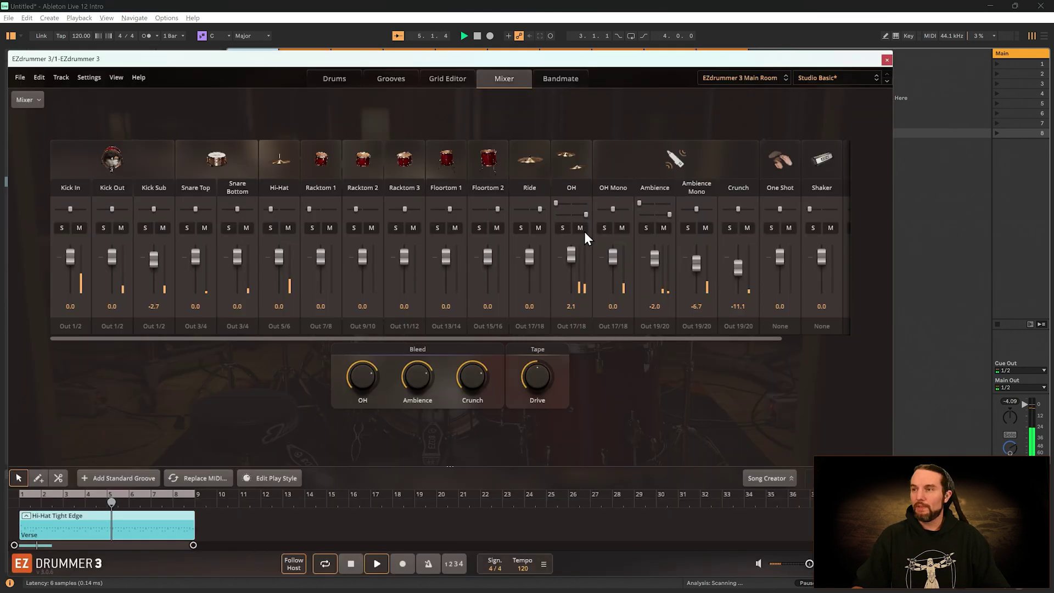
# Filter the groove library to Toms power-hand grooves and audition Verse 05.
pyautogui.click(414, 76)
pyautogui.scroll(-3, 753, 159)
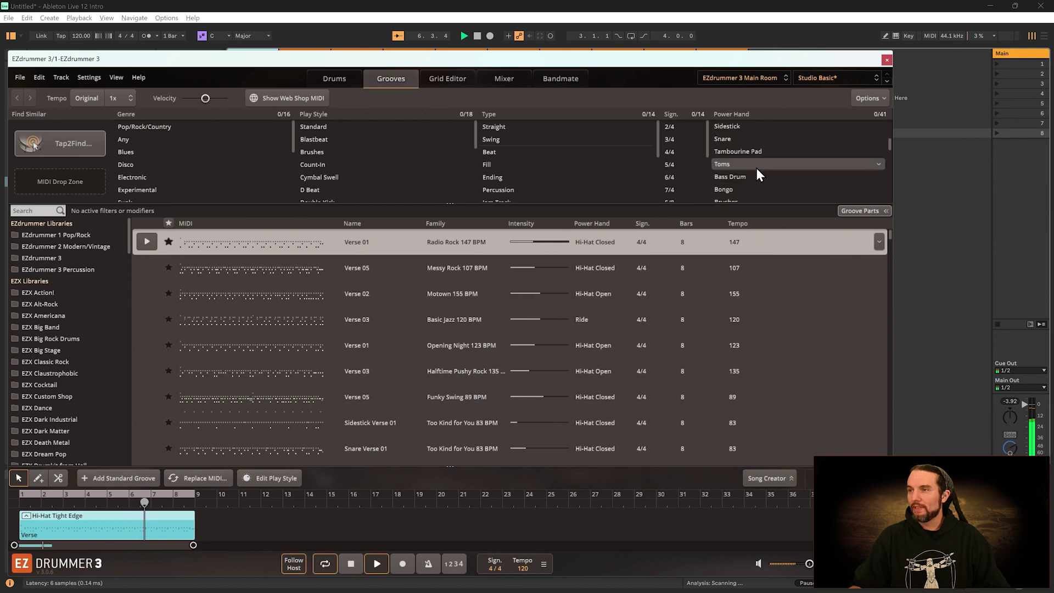
pyautogui.click(755, 164)
pyautogui.click(150, 243)
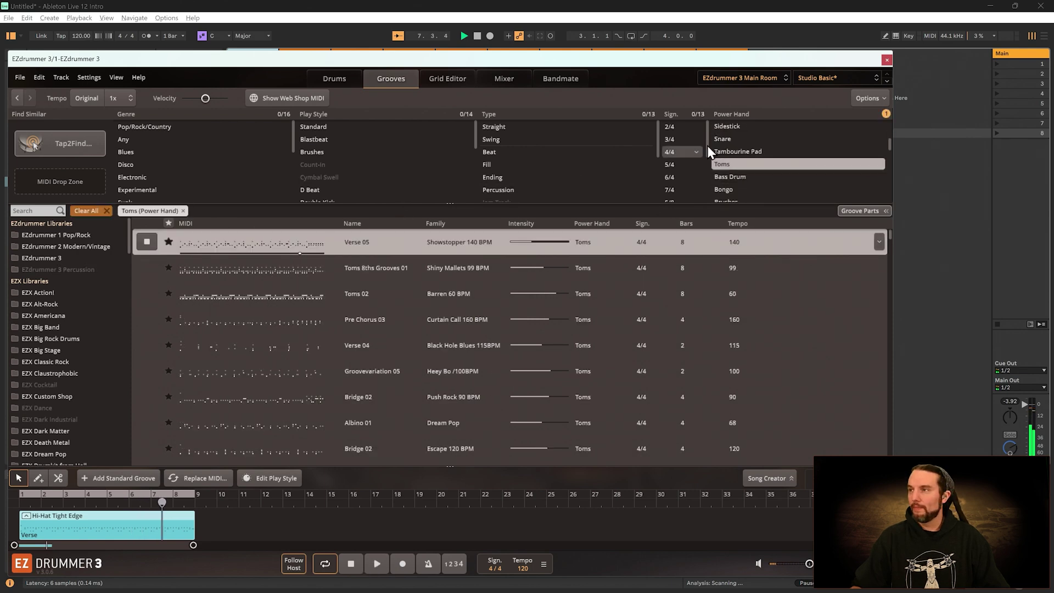
# Close and reopen the EZdrummer 3 window, returning to its Mixer view.
pyautogui.click(848, 23)
pyautogui.click(886, 60)
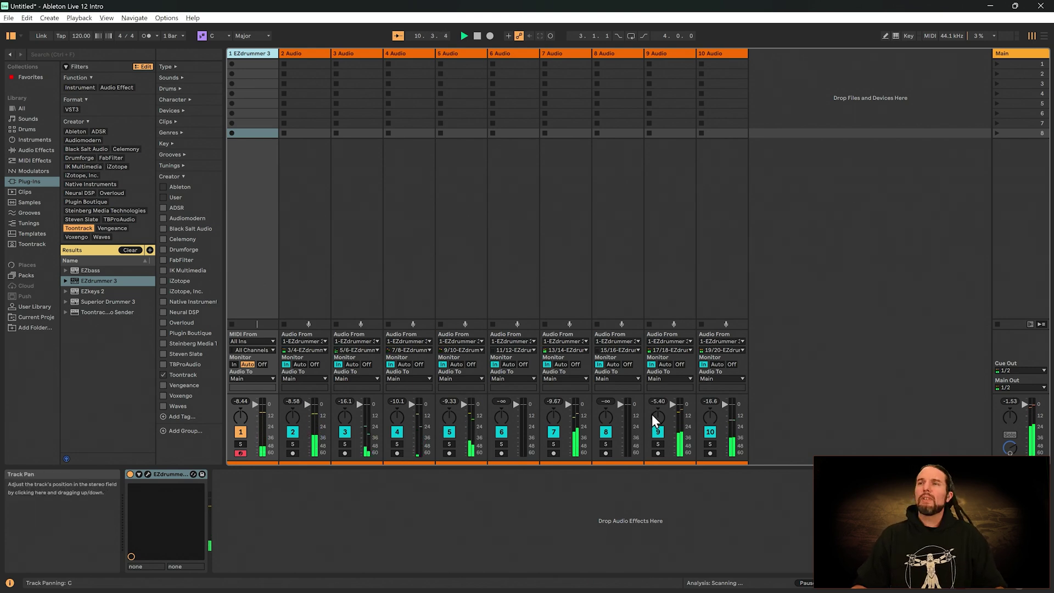
pyautogui.click(147, 473)
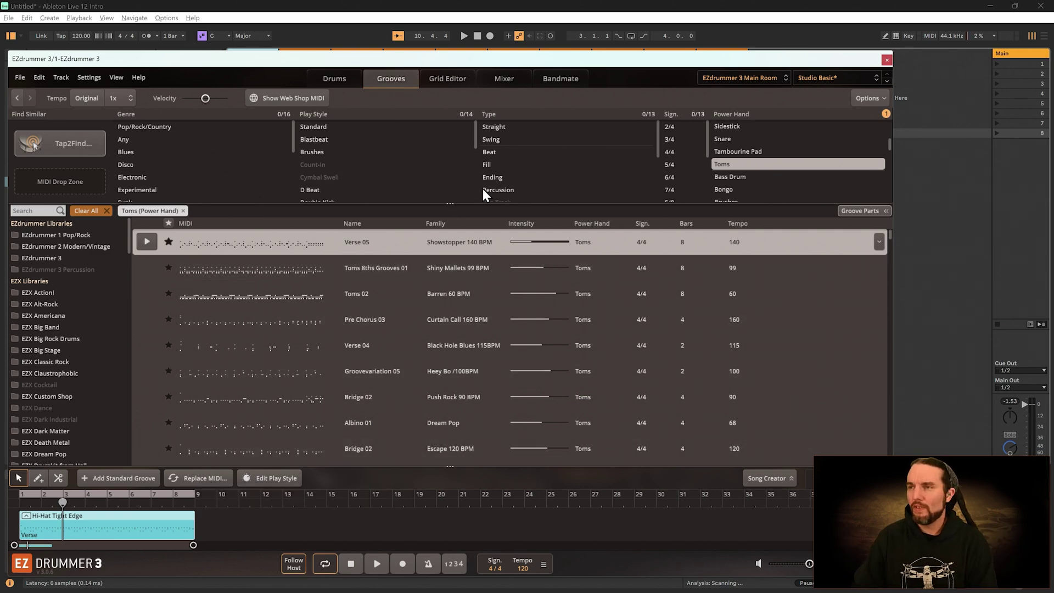
pyautogui.click(494, 80)
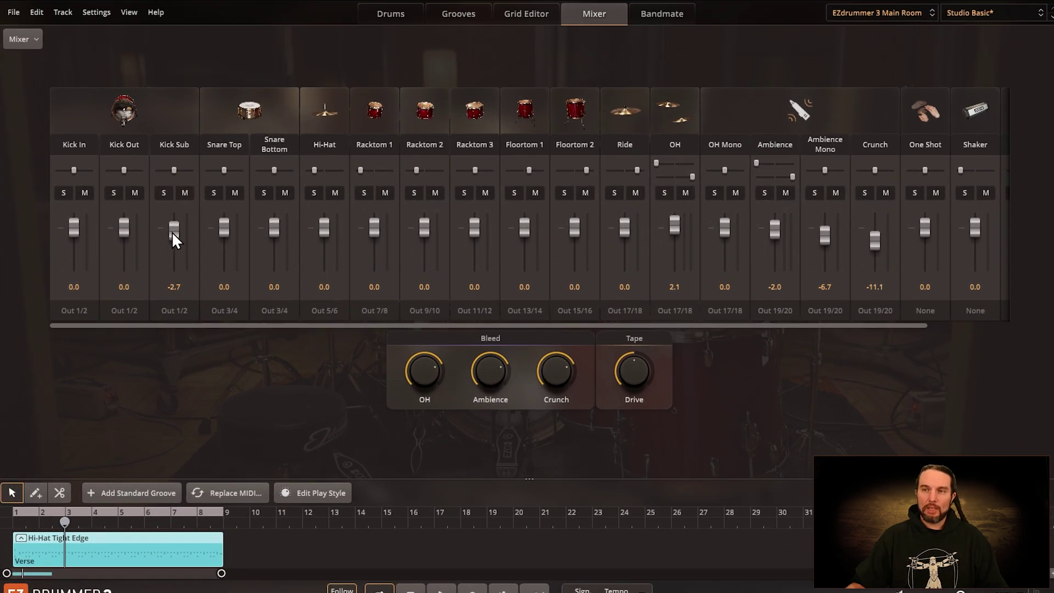
# Reset the Kick Sub and Ambience faders to 0.0 and centre the Hi-Hat pan.
pyautogui.keyDown('ctrl'); pyautogui.click(174, 231); pyautogui.keyUp('ctrl')
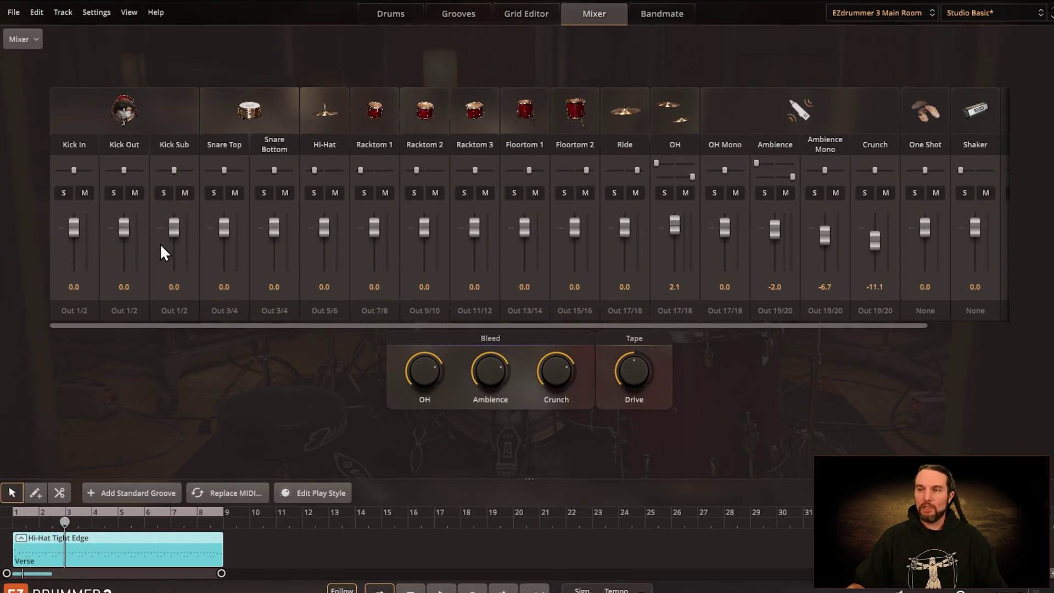
pyautogui.keyDown('ctrl'); pyautogui.click(774, 229); pyautogui.keyUp('ctrl')
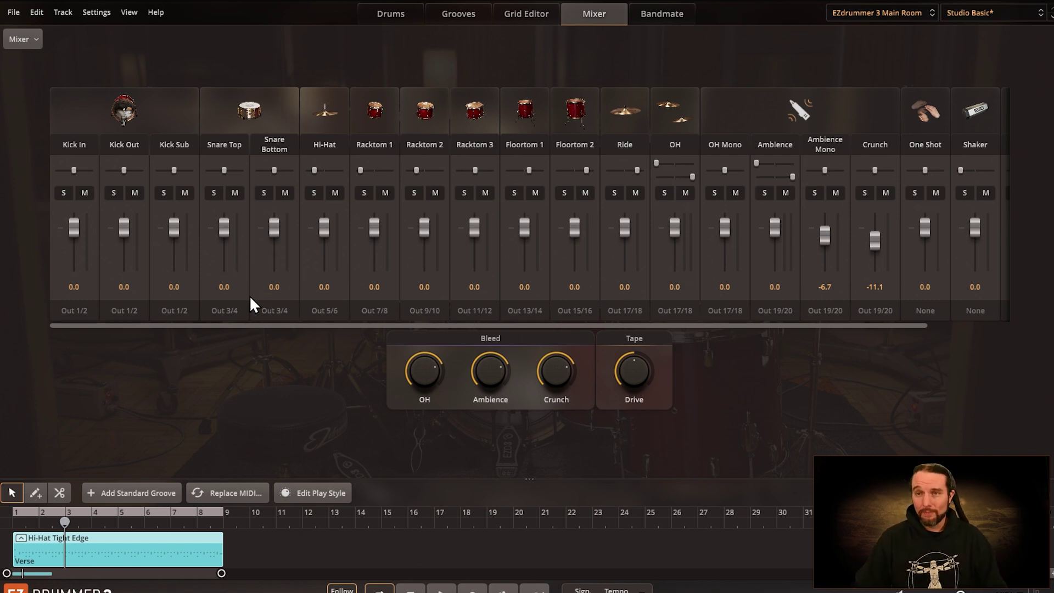
pyautogui.doubleClick(315, 170)
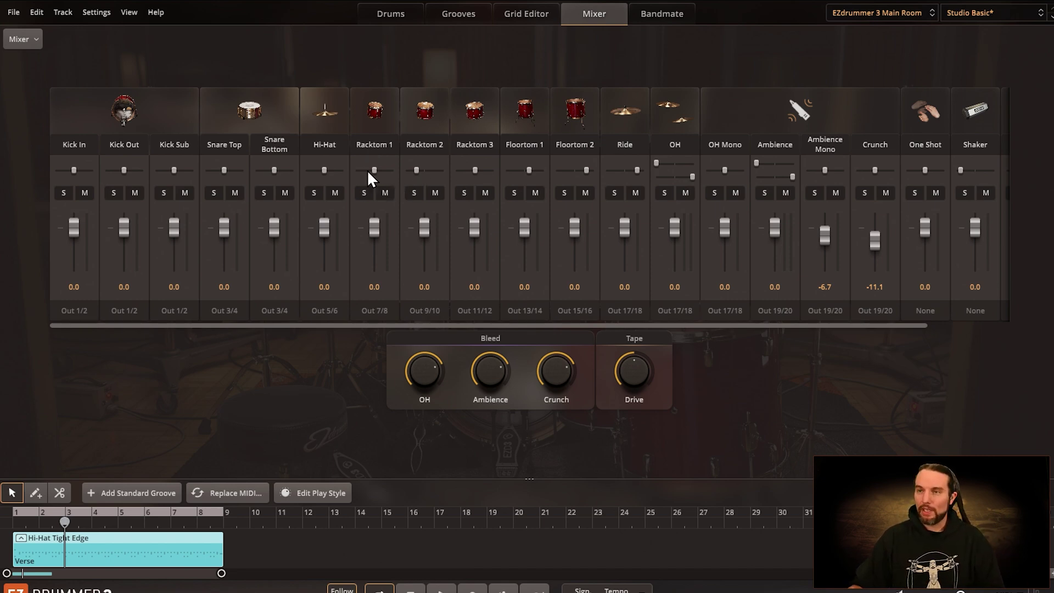
pyautogui.moveTo(473, 168)
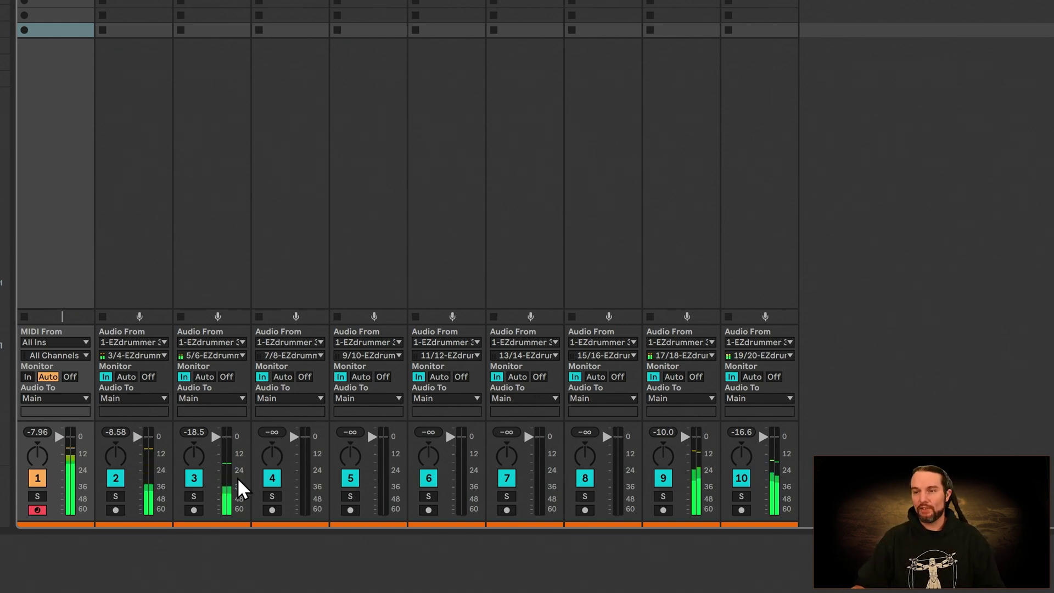
# After briefly soloing track 3, pan track 5 left and tracks 7 and 8 right.
pyautogui.click(193, 496)
pyautogui.click(193, 496)
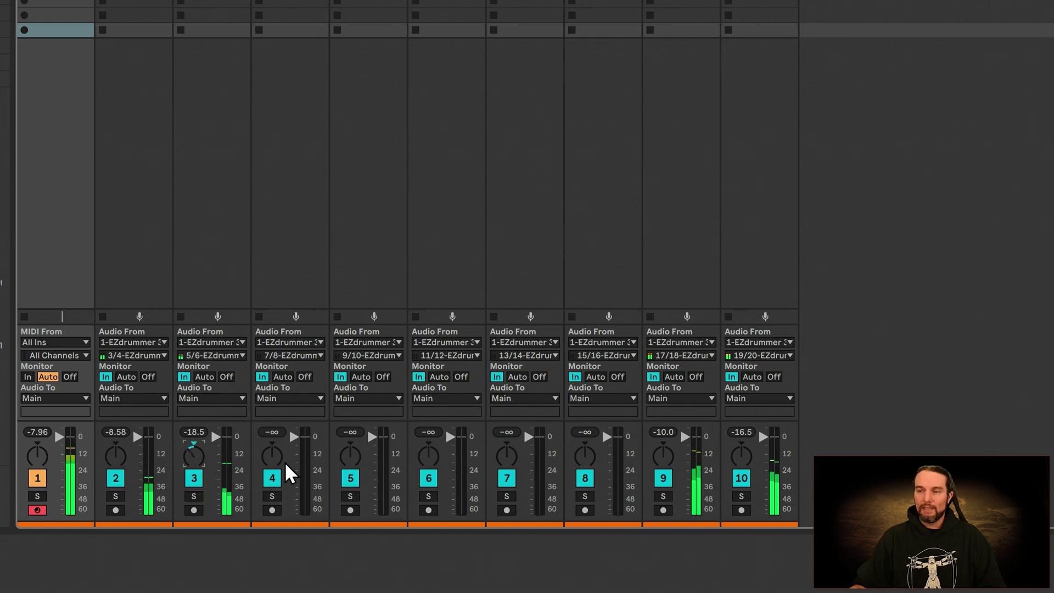
pyautogui.moveTo(354, 460); pyautogui.dragTo(354, 477)
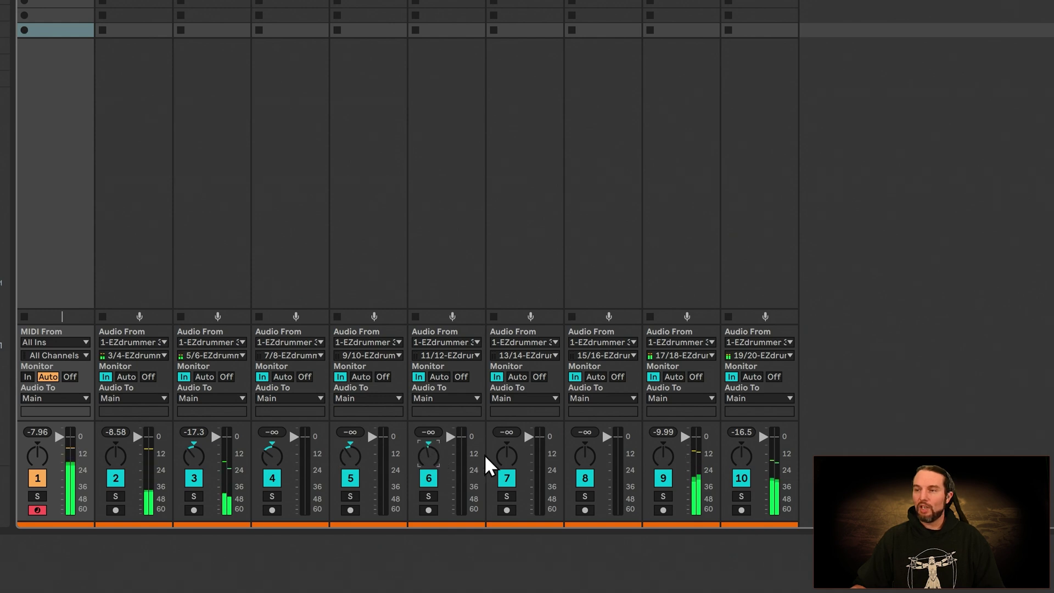
pyautogui.moveTo(506, 460); pyautogui.dragTo(506, 448)
pyautogui.moveTo(584, 455); pyautogui.dragTo(584, 445)
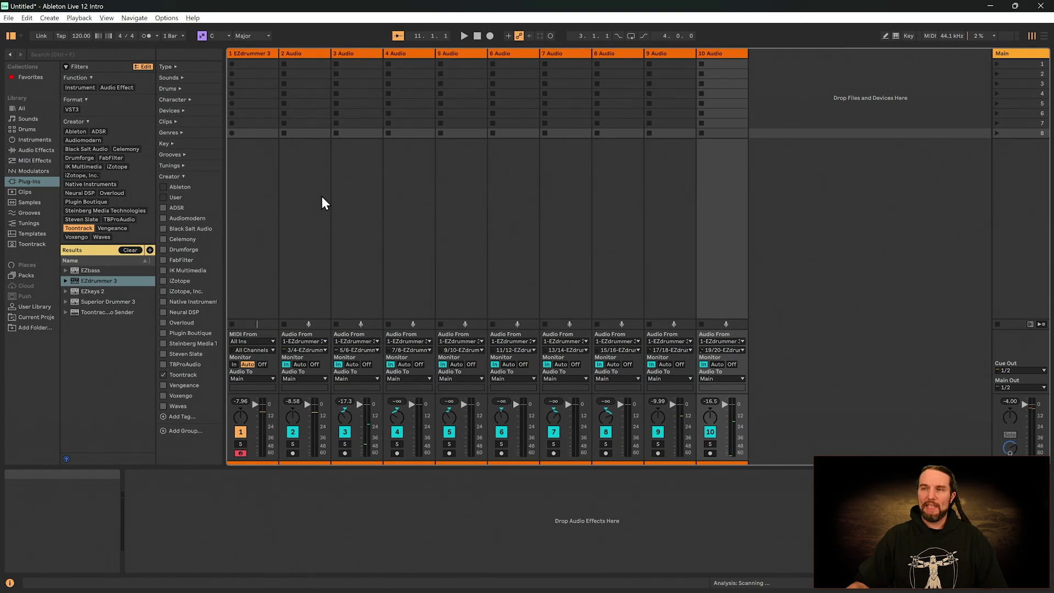
# Rename the 2 Audio track to 'Snare' and start playback.
pyautogui.click(327, 214)
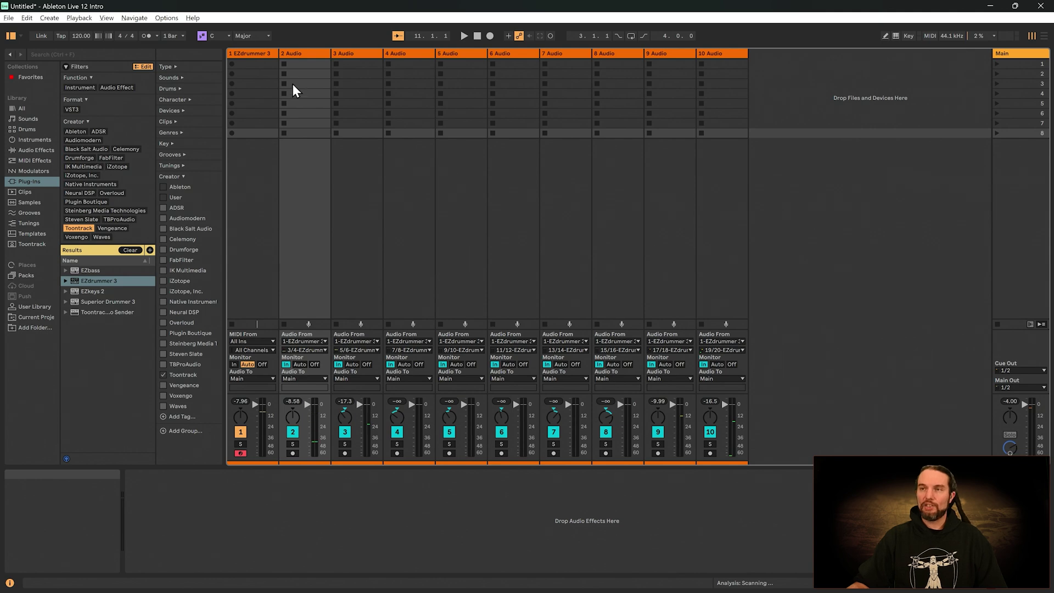
pyautogui.rightClick(295, 55)
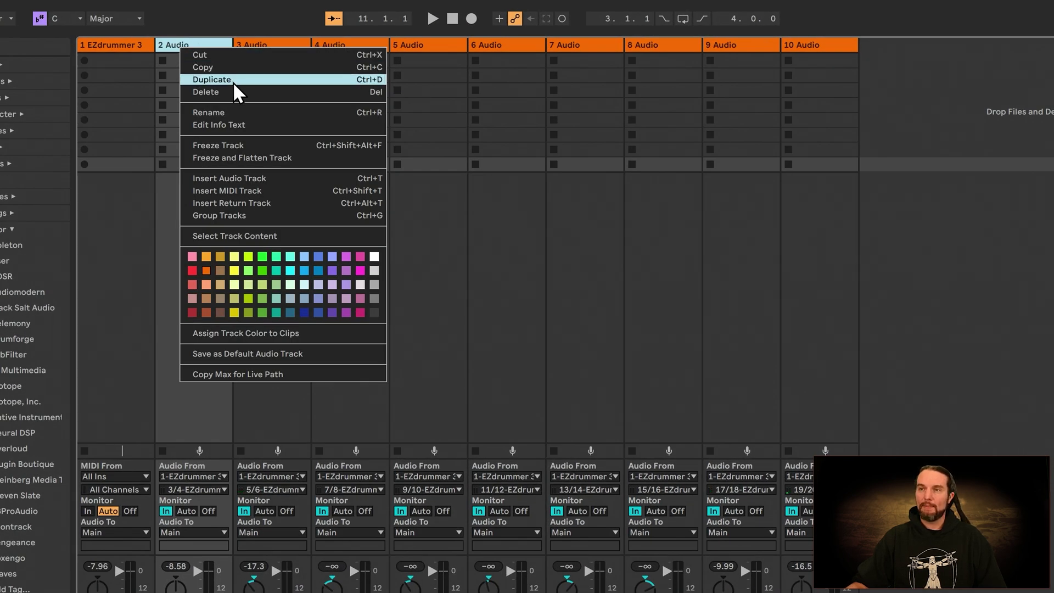
pyautogui.click(239, 111)
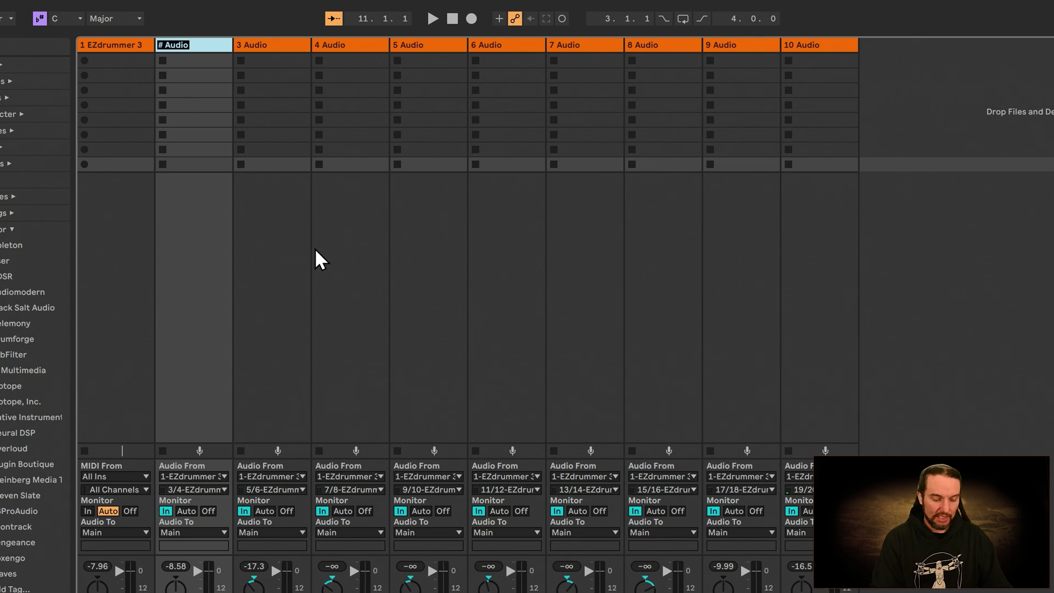
pyautogui.write('Snare')
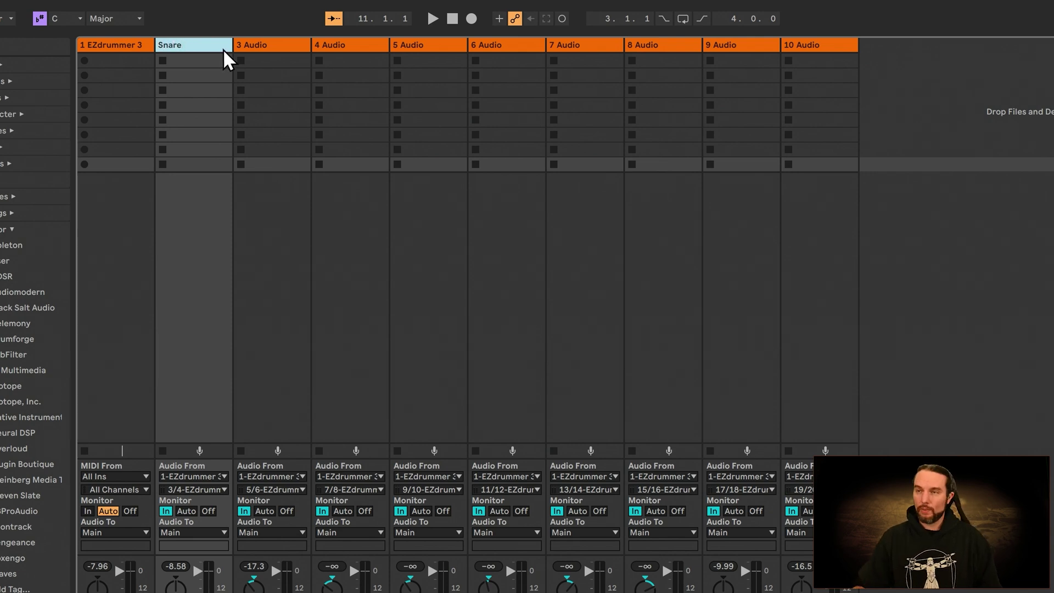
pyautogui.press('Return')
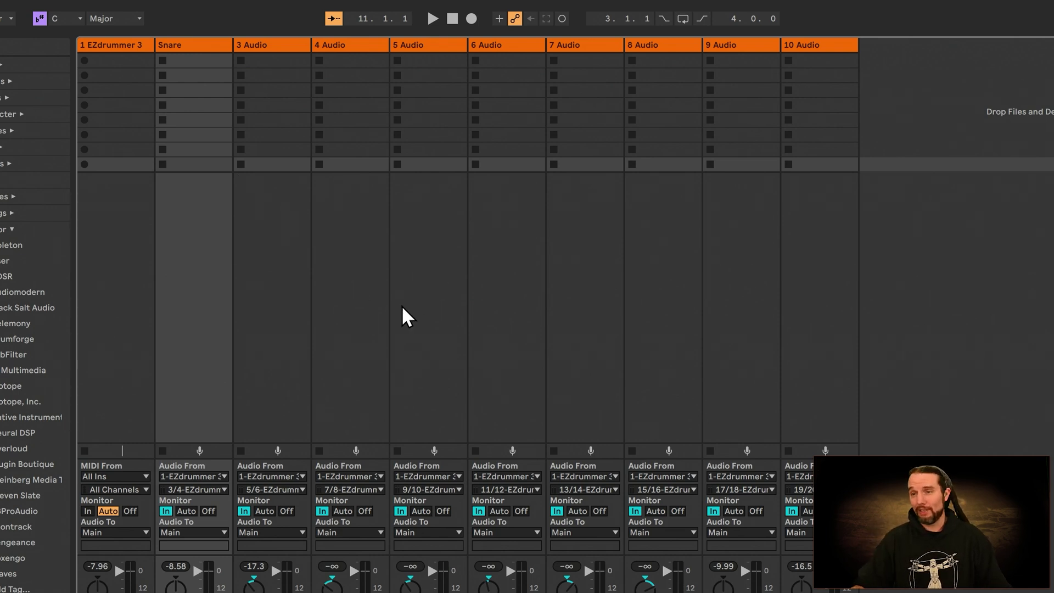
pyautogui.press('space')
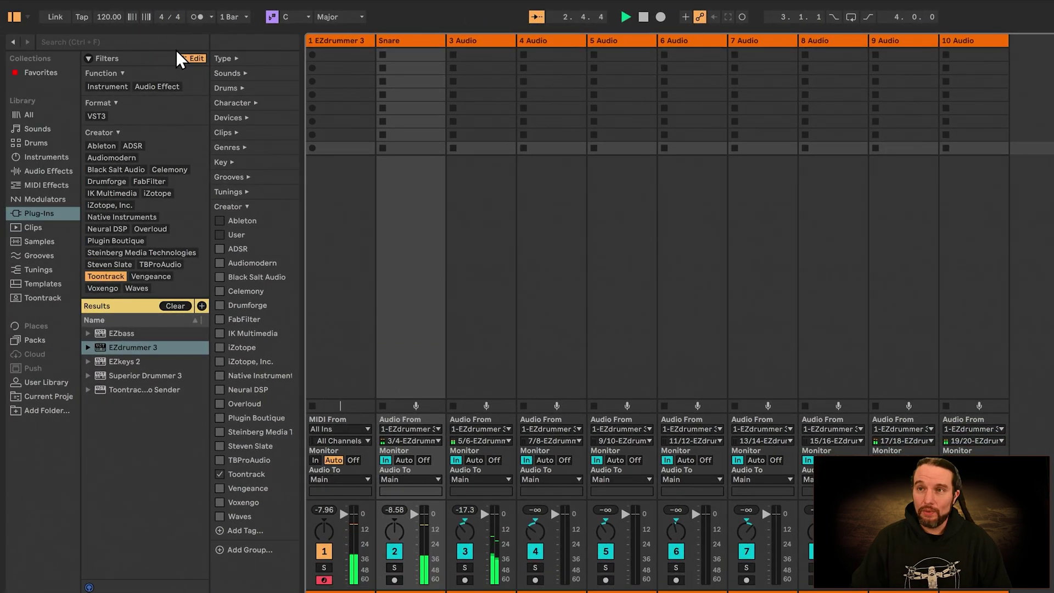
# Load FabFilter Pro-Q 3 from the browser onto the EZdrummer 3 track.
pyautogui.click(186, 305)
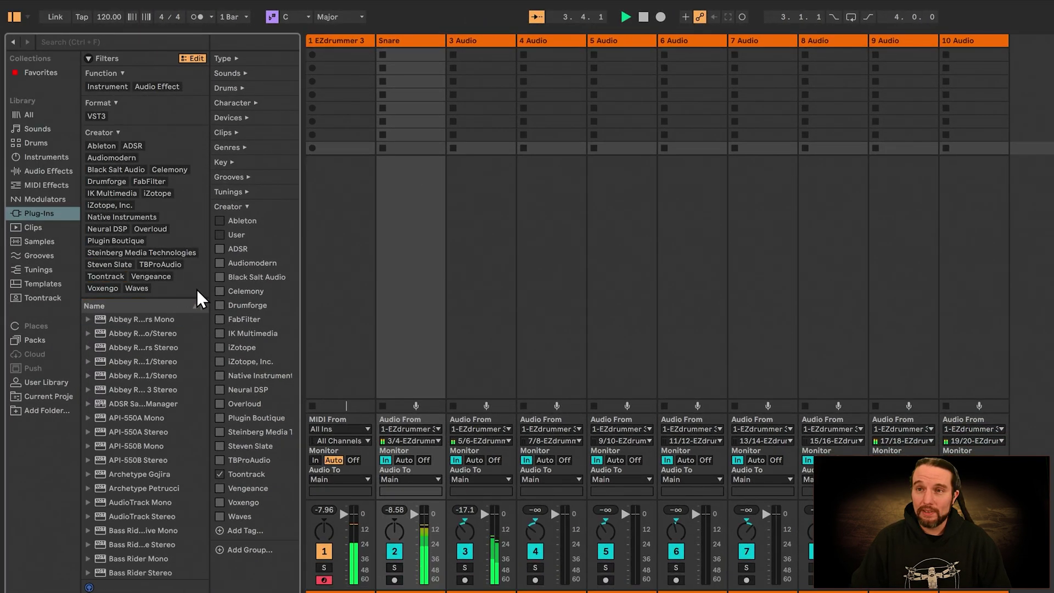
pyautogui.click(150, 182)
pyautogui.moveTo(118, 334); pyautogui.dragTo(448, 200)
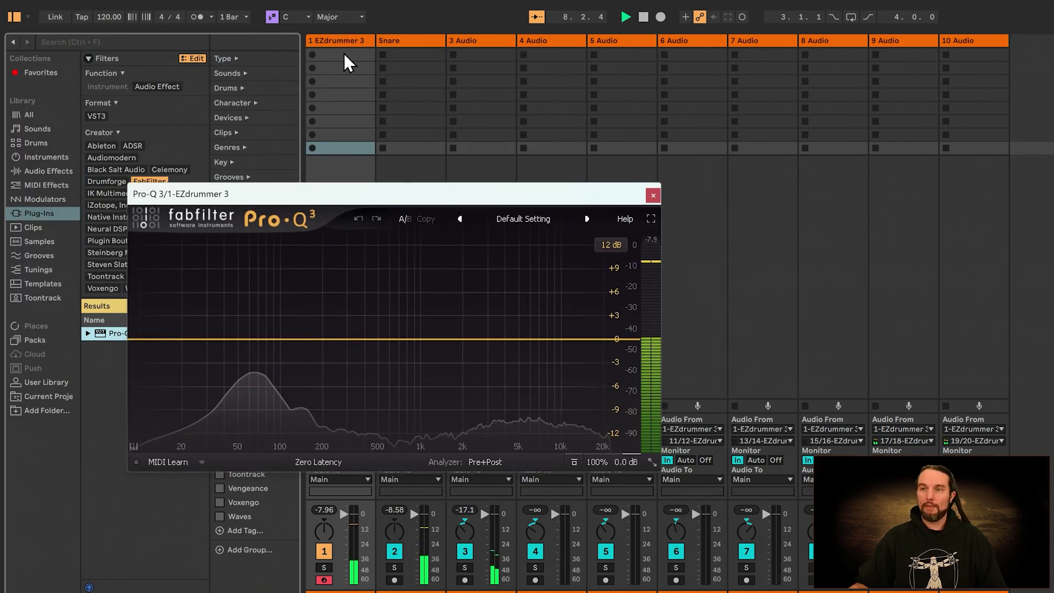
# Add a Pro-Q 3 low-cut band at about 41 Hz with a 12 dB/oct slope.
pyautogui.click(226, 339)
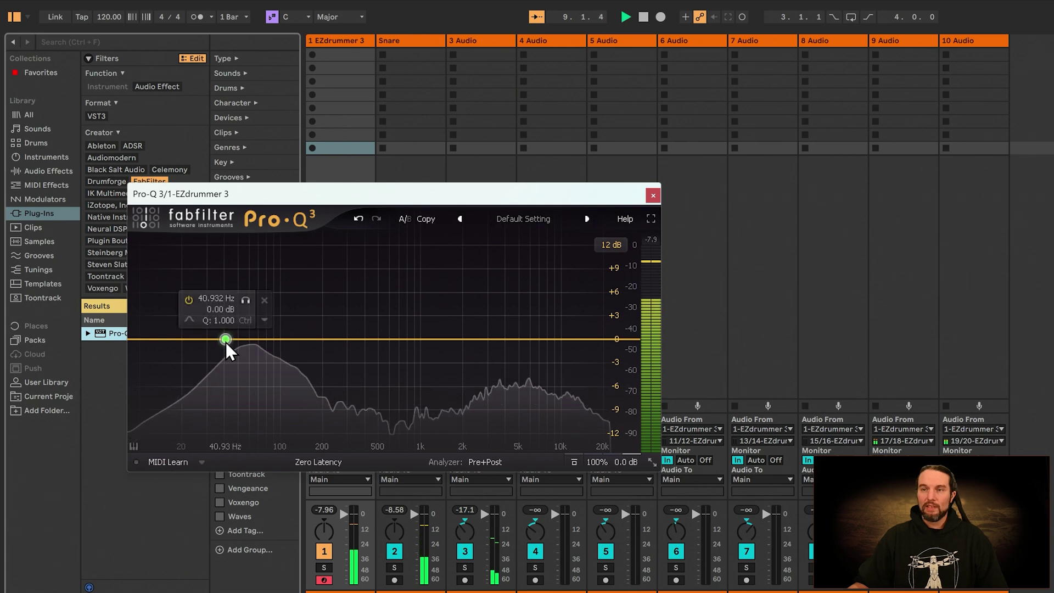
pyautogui.click(190, 323)
pyautogui.click(226, 336)
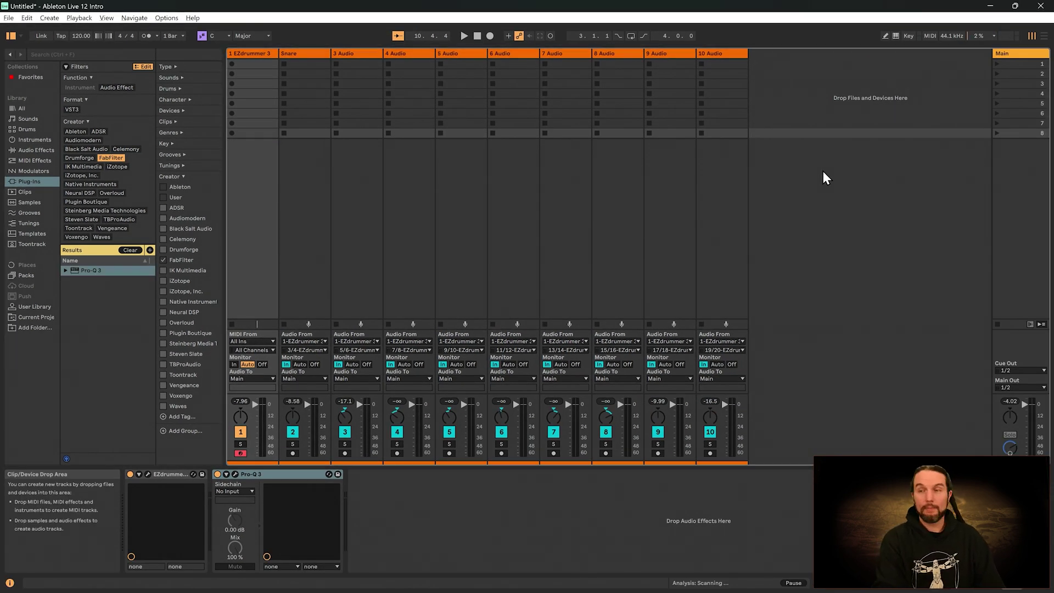
# Add an eleventh audio track after 10 Audio, named 'EZ Bus' and coloured salmon.
pyautogui.hotkey('ctrl', 't')
pyautogui.moveTo(313, 56); pyautogui.dragTo(782, 55)
pyautogui.rightClick(772, 53)
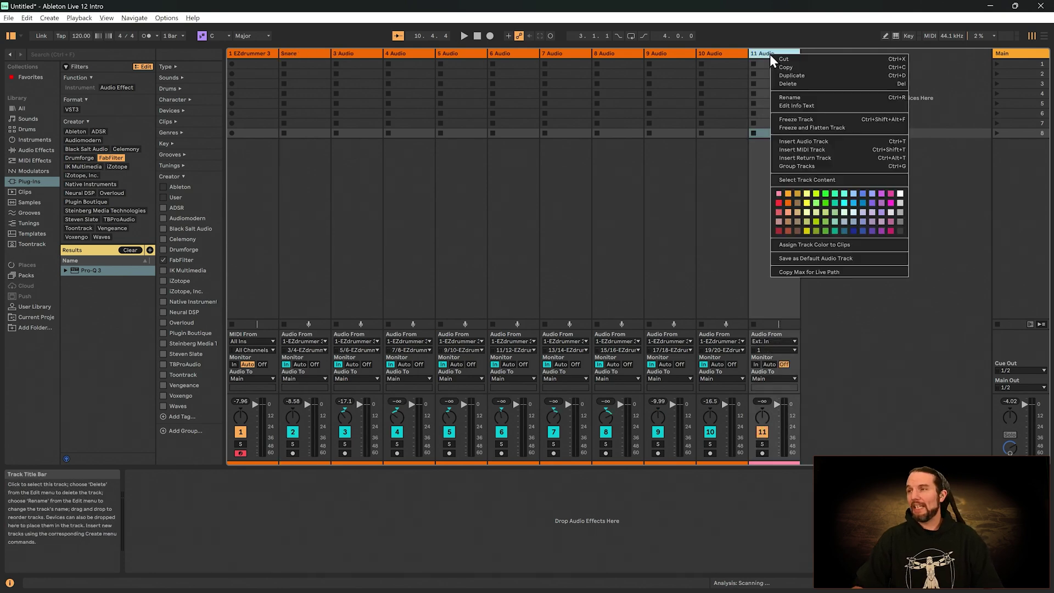
pyautogui.click(810, 98)
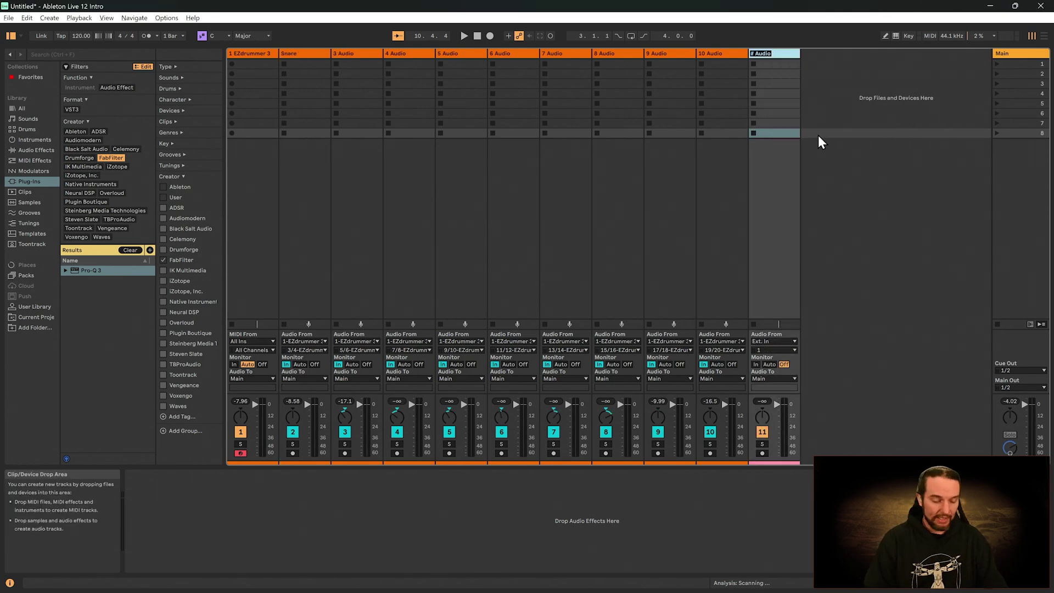
pyautogui.write('EZ Bus')
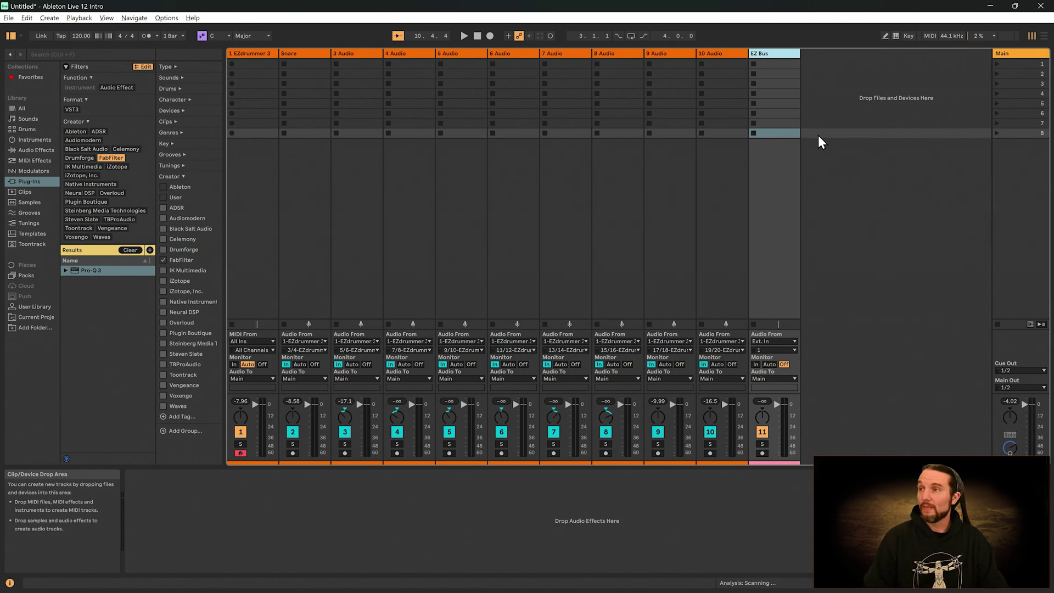
pyautogui.rightClick(772, 54)
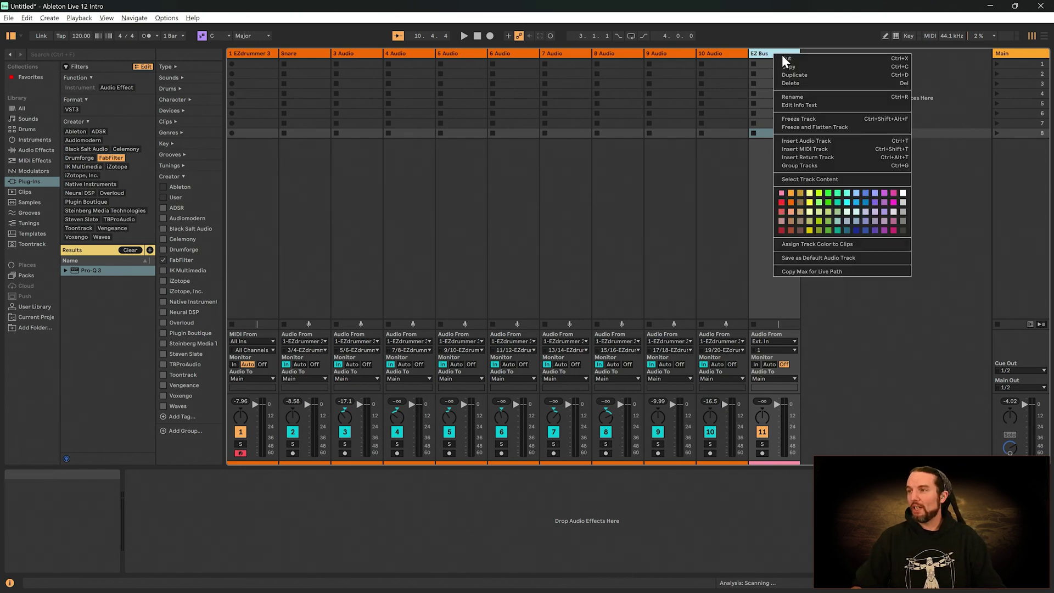
pyautogui.click(791, 212)
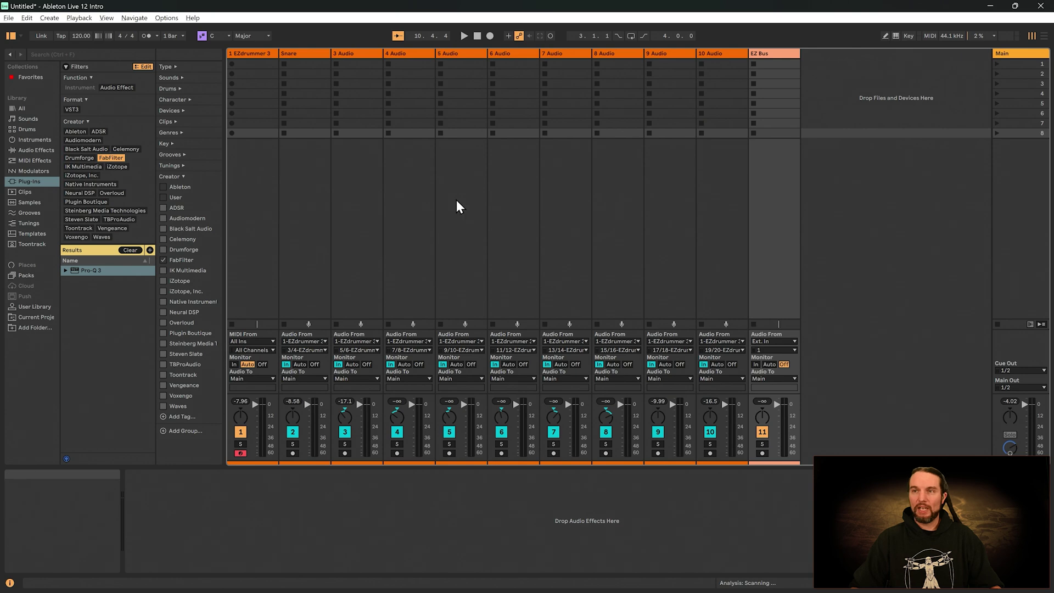
# Select tracks EZdrummer 3 through 10 Audio and set their Audio To output to EZ Bus.
pyautogui.click(255, 54)
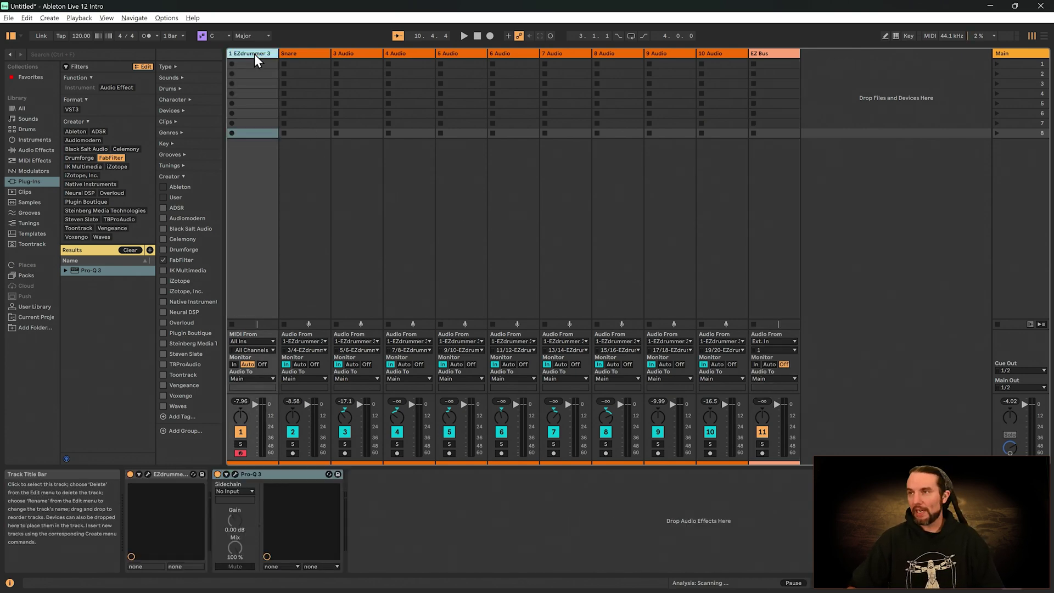
pyautogui.keyDown('shift'); pyautogui.click(720, 55); pyautogui.keyUp('shift')
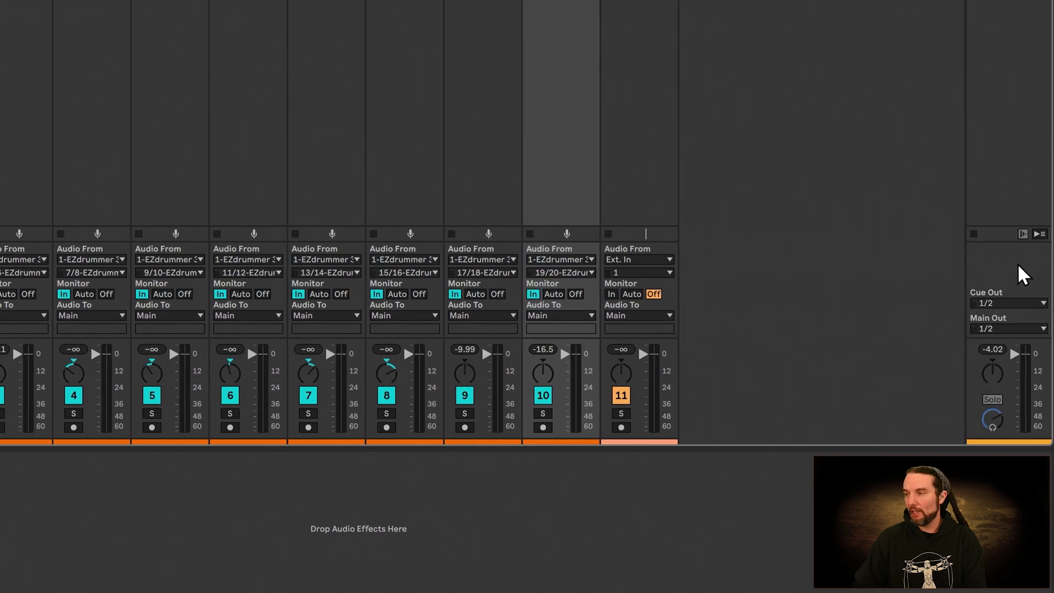
pyautogui.click(235, 317)
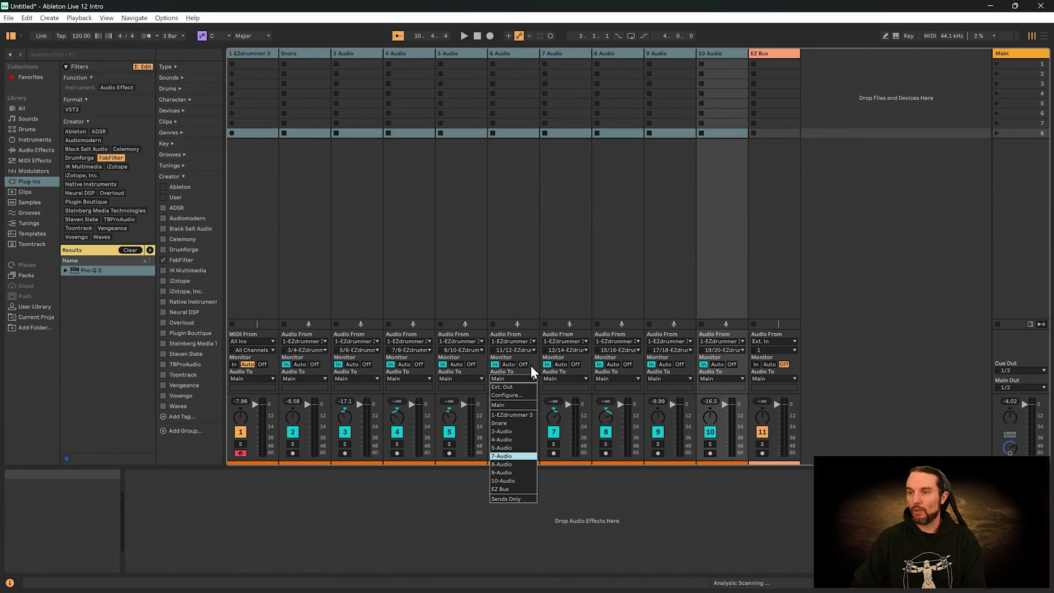
pyautogui.click(509, 488)
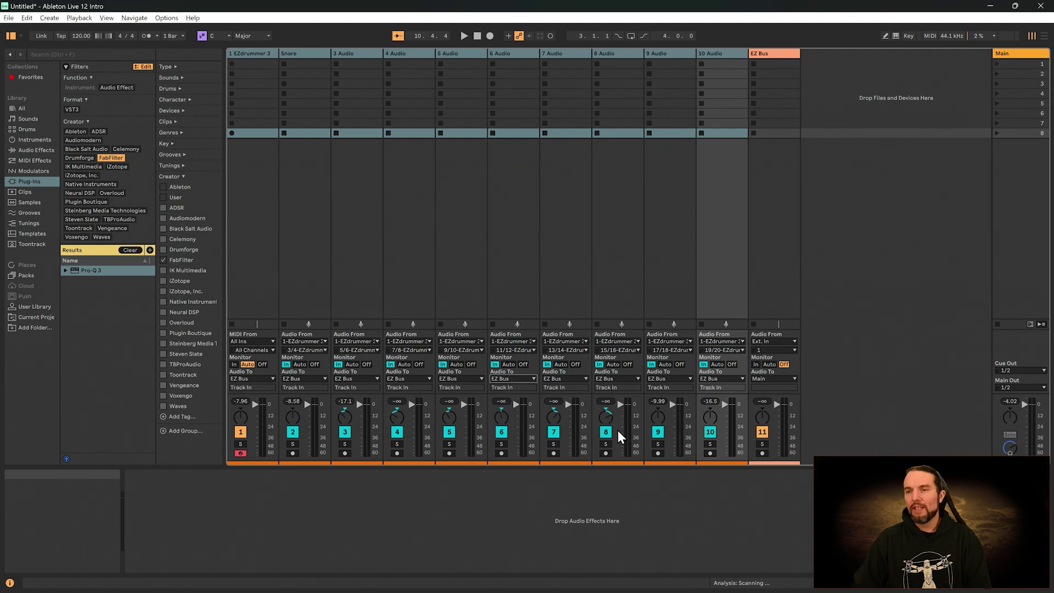
# With playback running, set EZ Bus monitoring to In, then mute EZ Bus to test it.
pyautogui.press('space')
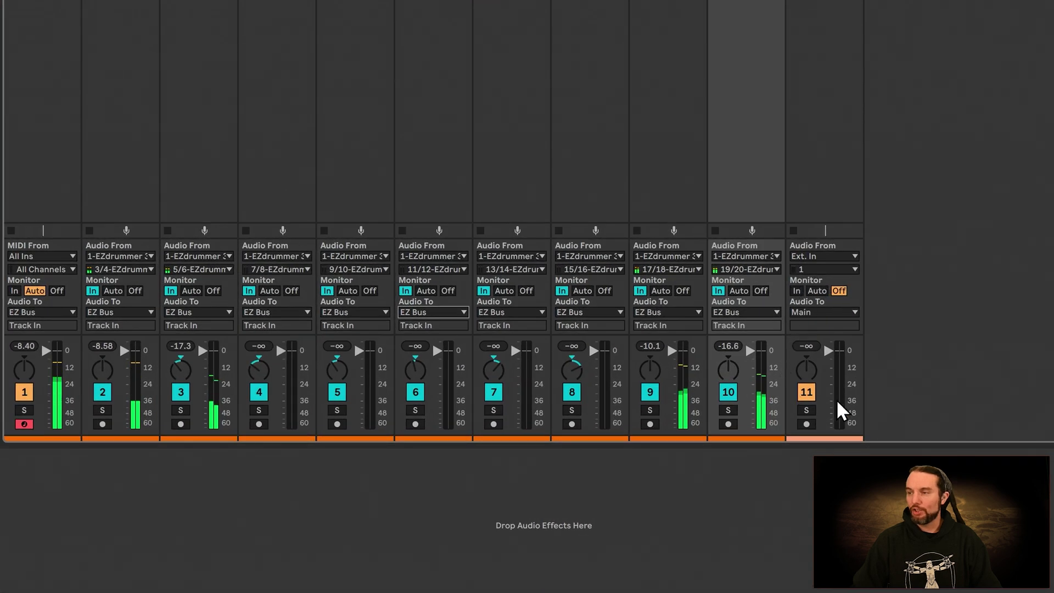
pyautogui.click(795, 290)
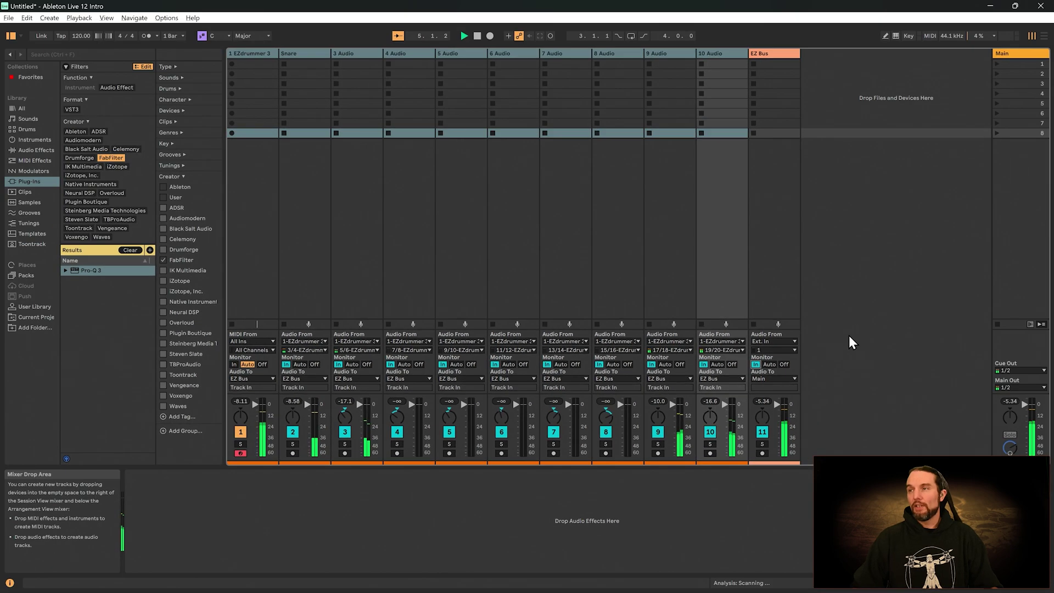
pyautogui.click(830, 307)
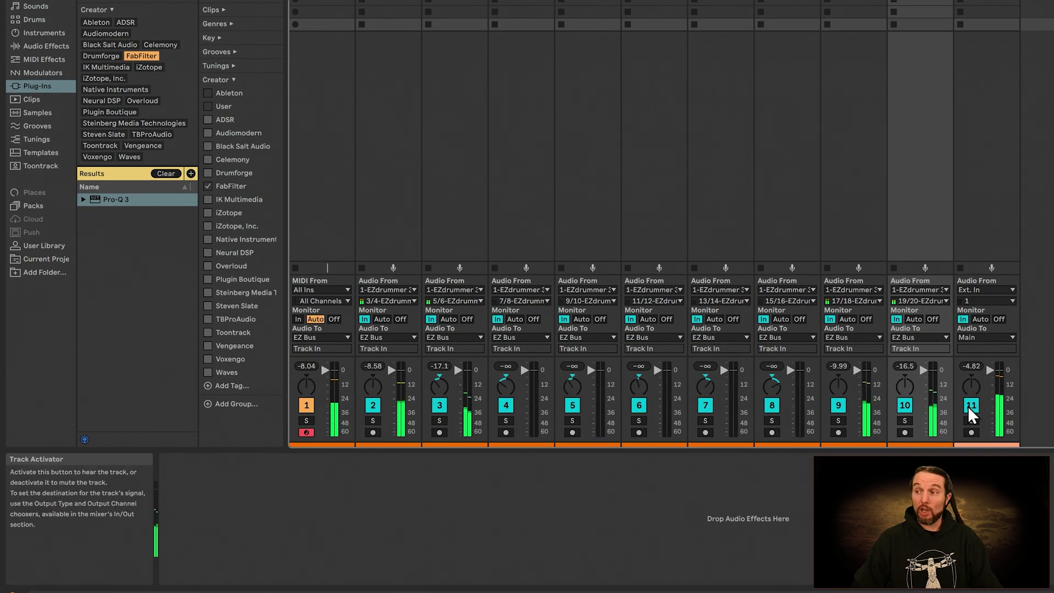
pyautogui.click(761, 433)
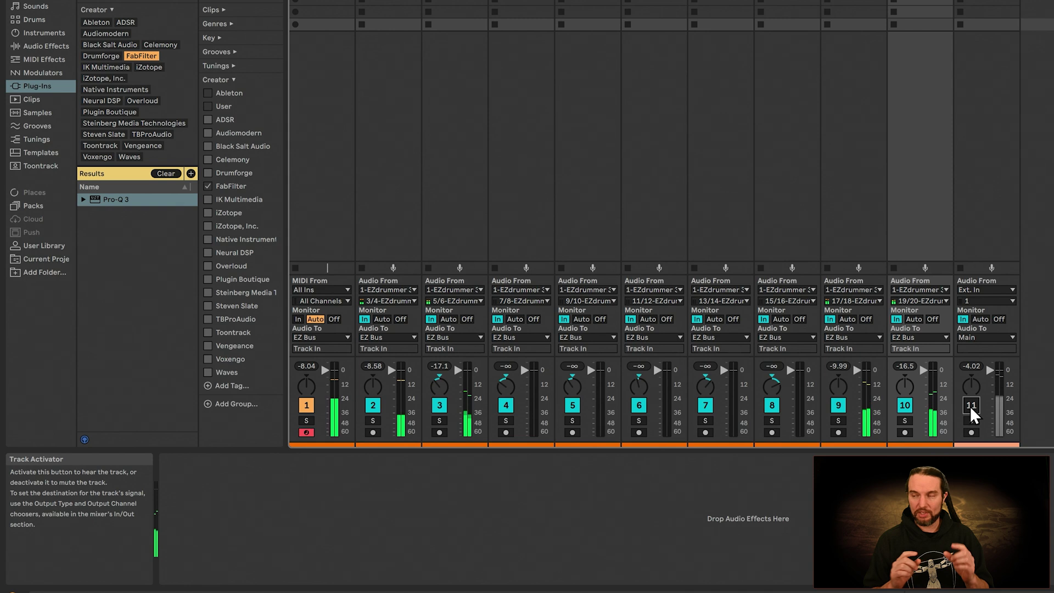
# Unmute and solo EZ Bus, lower its volume slightly, and clear the FabFilter plug-in filter.
pyautogui.click(970, 405)
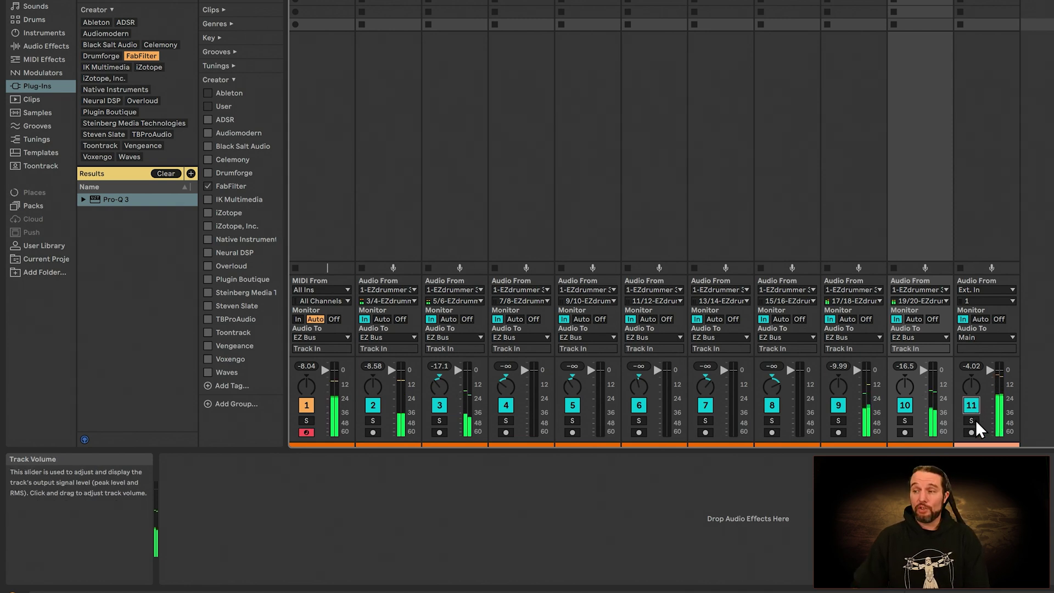
pyautogui.click(972, 419)
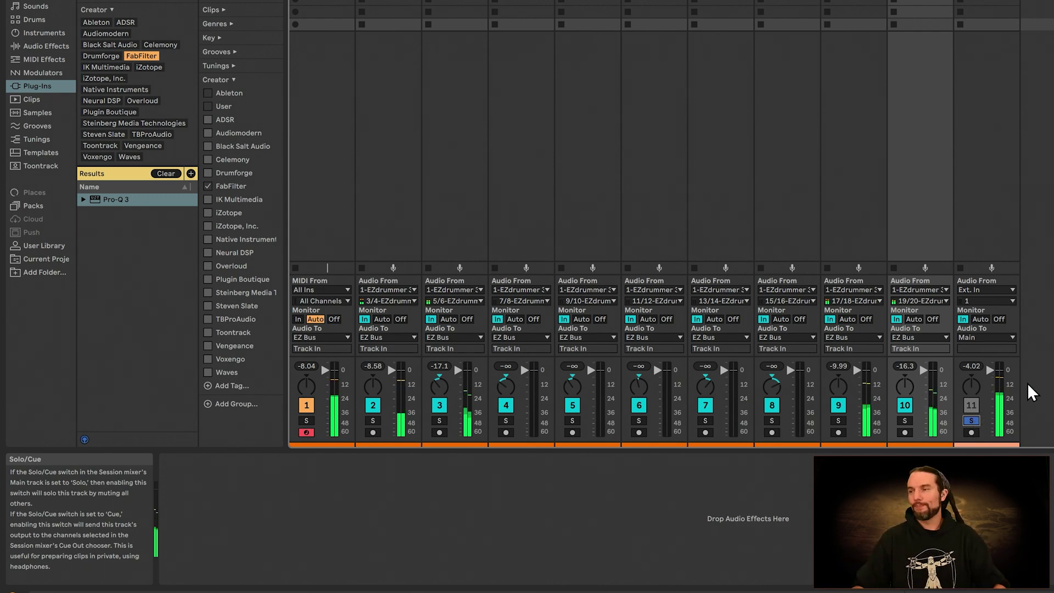
pyautogui.click(991, 378)
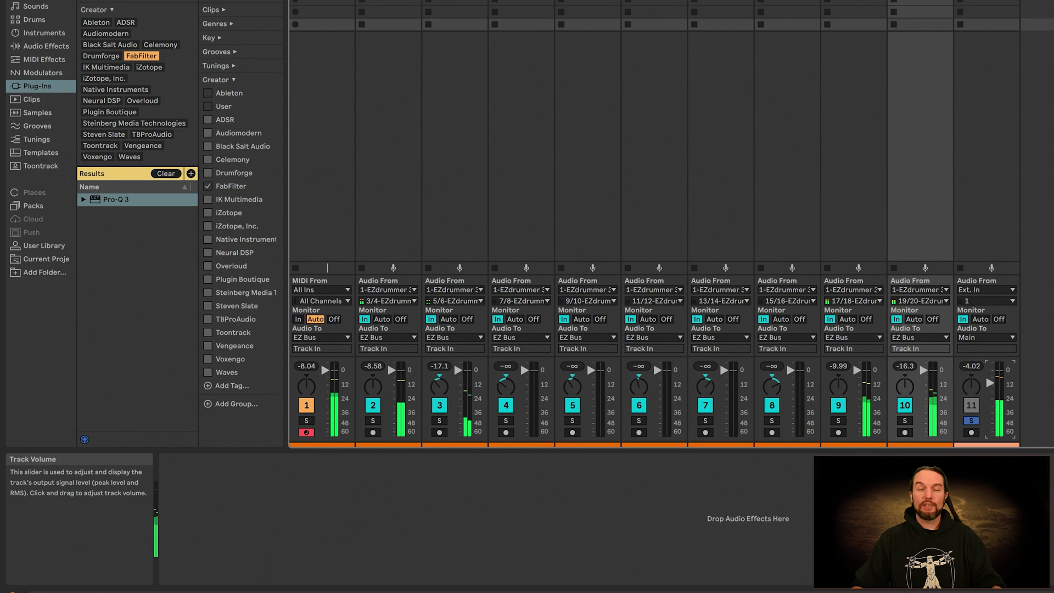
pyautogui.moveTo(990, 383)
pyautogui.mouseDown()
pyautogui.moveTo(990, 393)
pyautogui.moveTo(990, 379)
pyautogui.mouseUp()
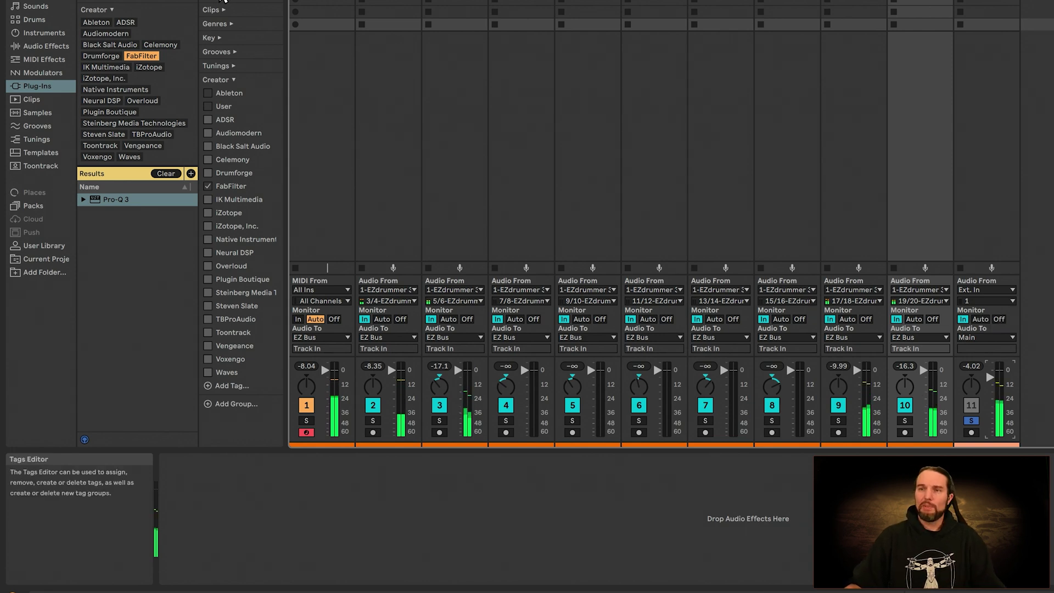
pyautogui.click(166, 174)
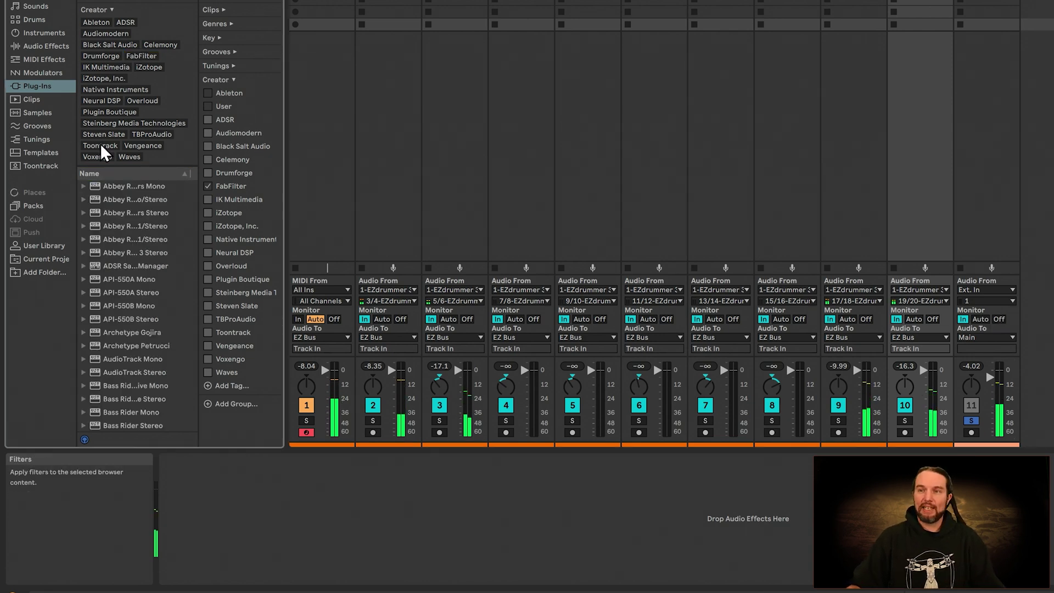
# Add Waves L2 Stereo to EZ Bus with threshold about -4.7 and output ceiling about -1.9.
pyautogui.click(131, 157)
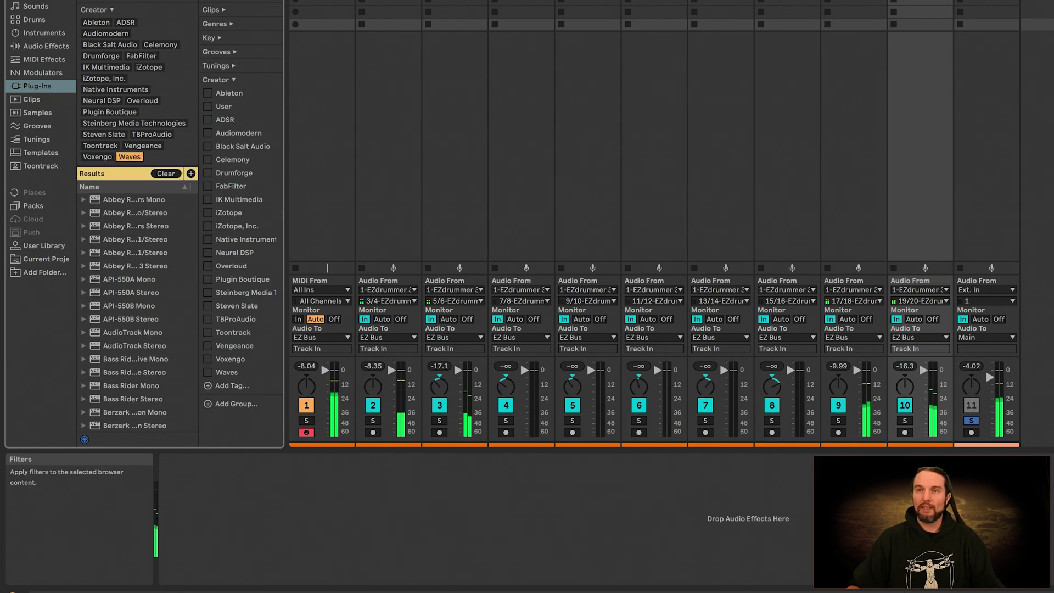
pyautogui.write('L2')
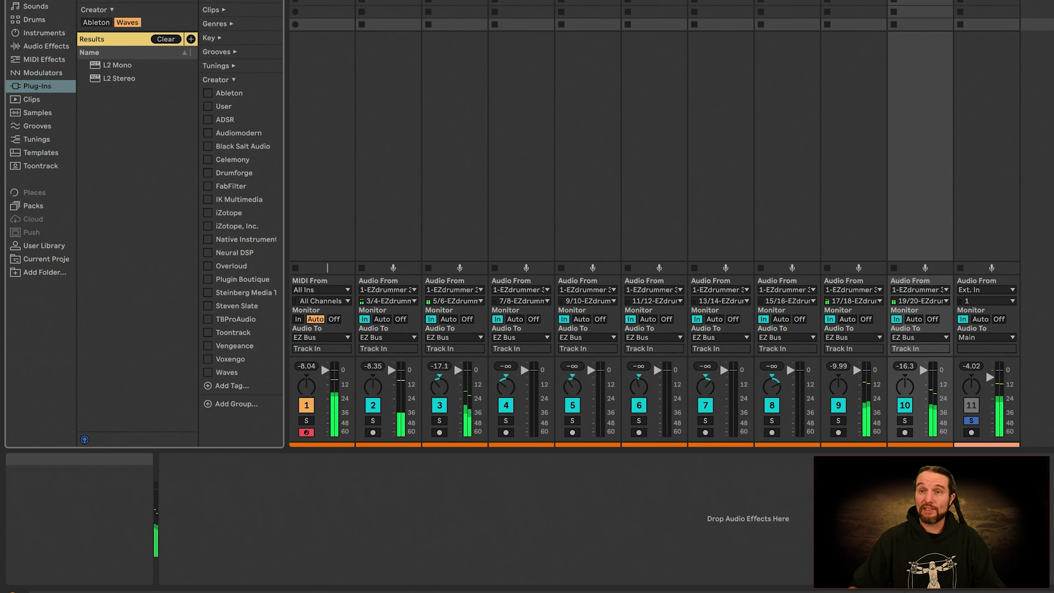
pyautogui.moveTo(112, 79); pyautogui.dragTo(975, 22)
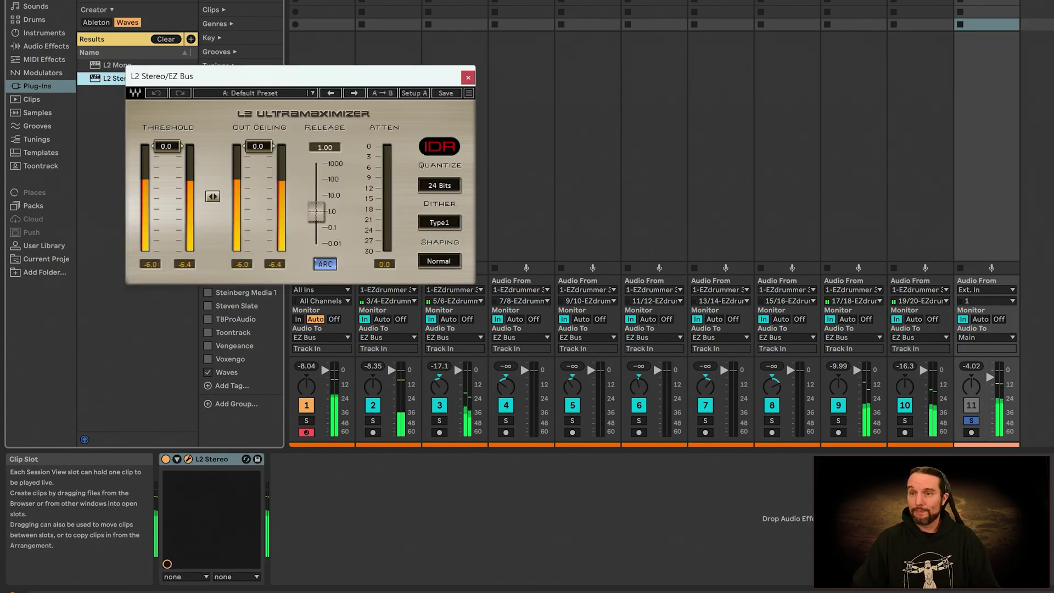
pyautogui.moveTo(167, 146); pyautogui.dragTo(167, 161)
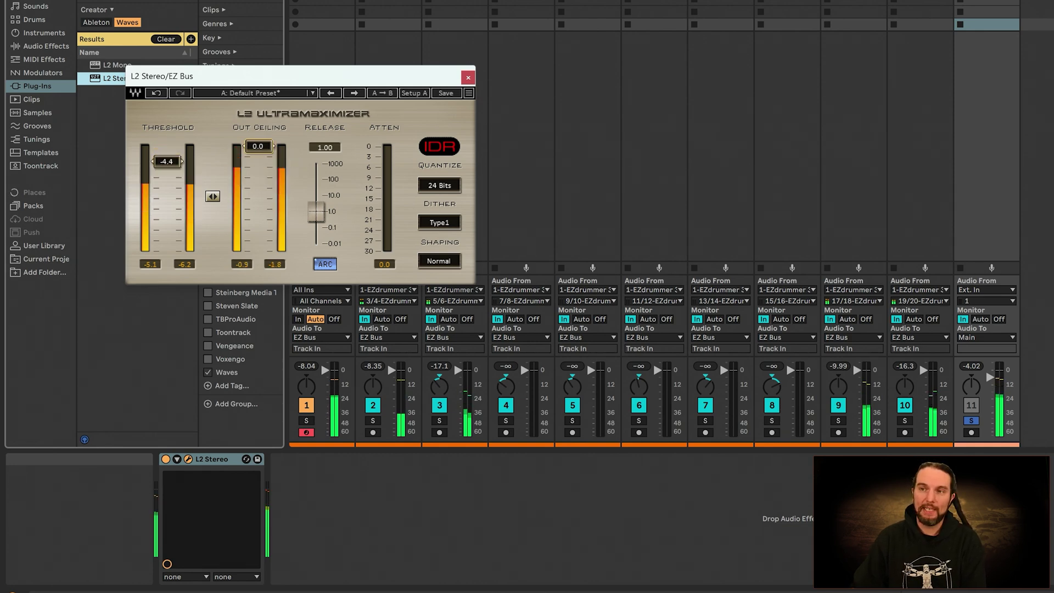
pyautogui.moveTo(257, 146)
pyautogui.mouseDown()
pyautogui.moveTo(258, 182)
pyautogui.moveTo(257, 152)
pyautogui.mouseUp()
pyautogui.moveTo(167, 162); pyautogui.dragTo(167, 150)
pyautogui.click(468, 76)
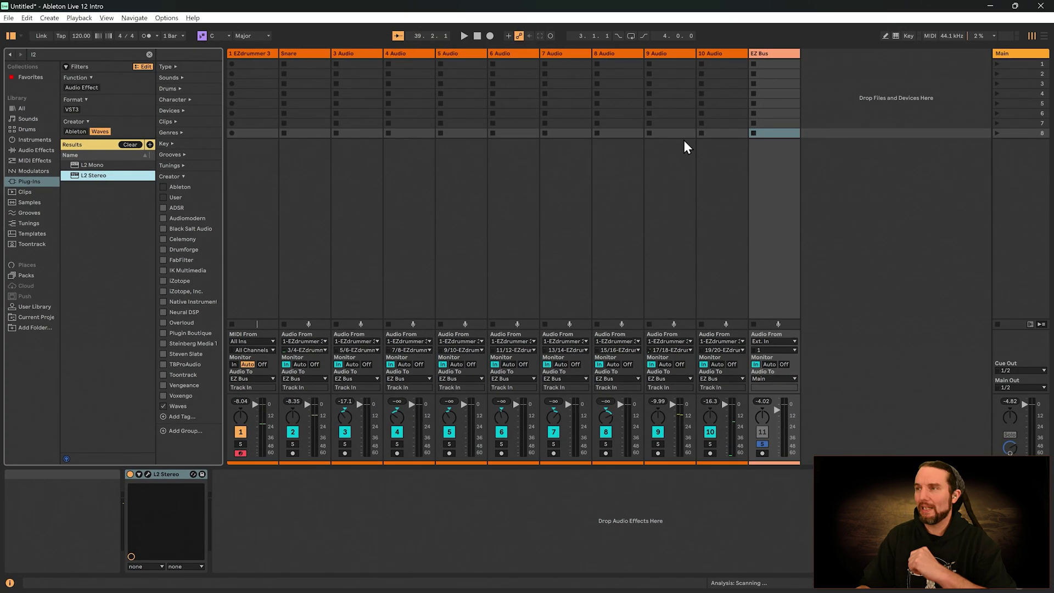
pyautogui.click(776, 54)
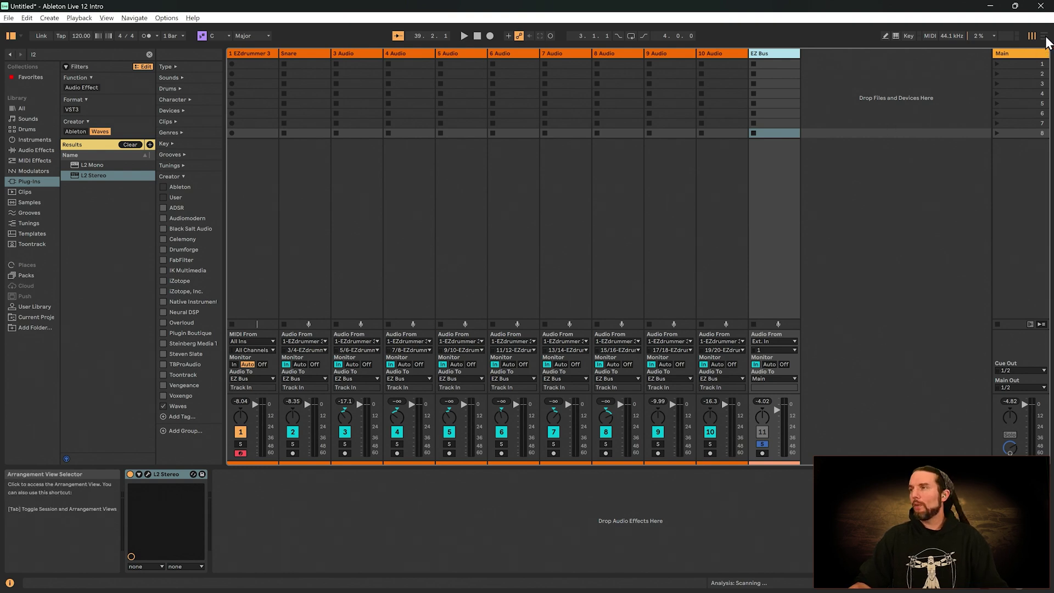
pyautogui.click(1045, 37)
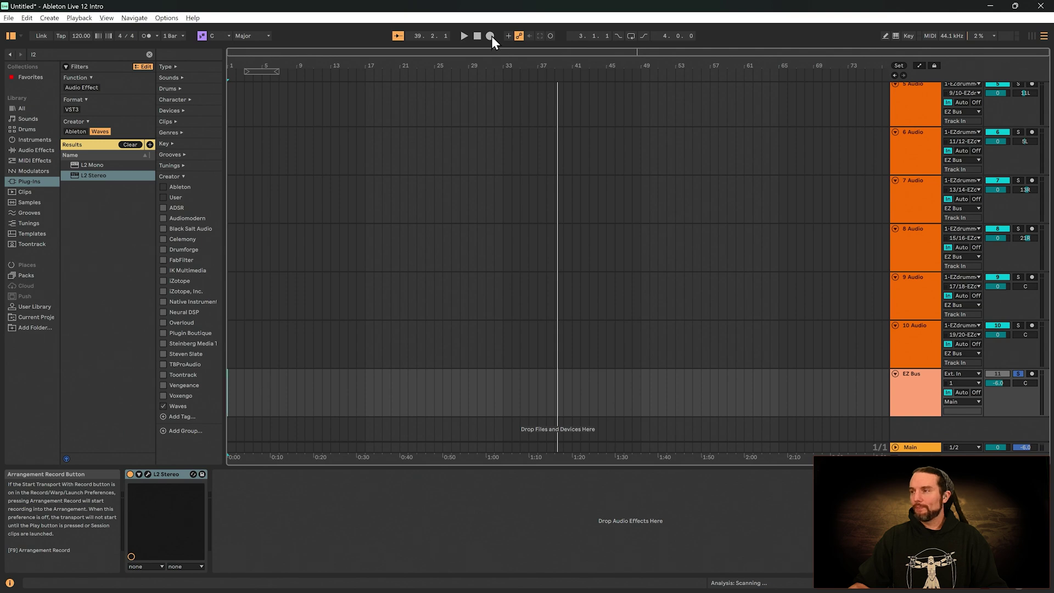
# In Session View, select all ten drum tracks and arm them, then return to Arrangement View.
pyautogui.click(1032, 36)
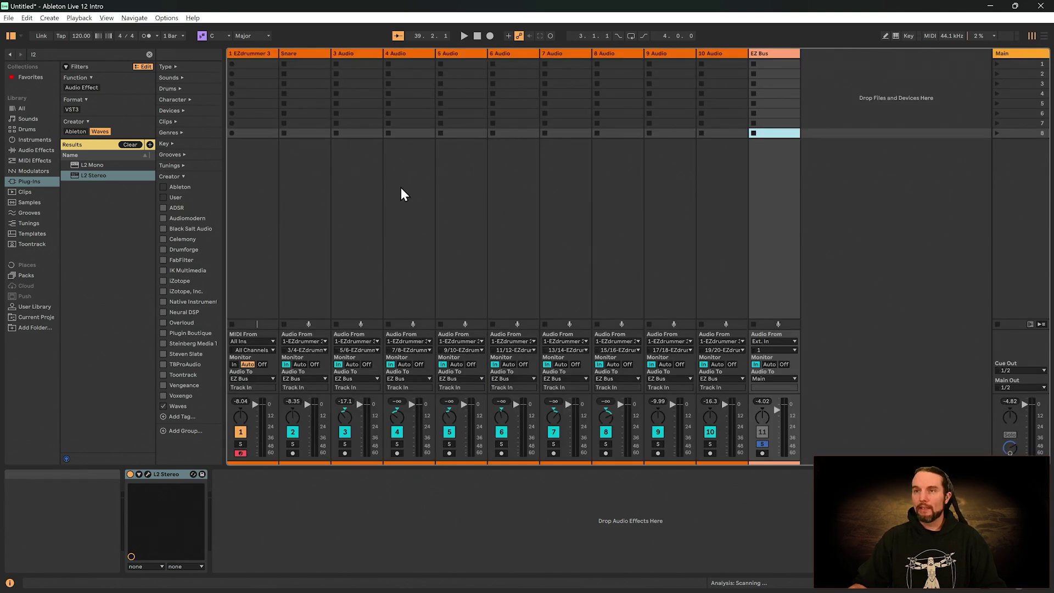
pyautogui.click(259, 55)
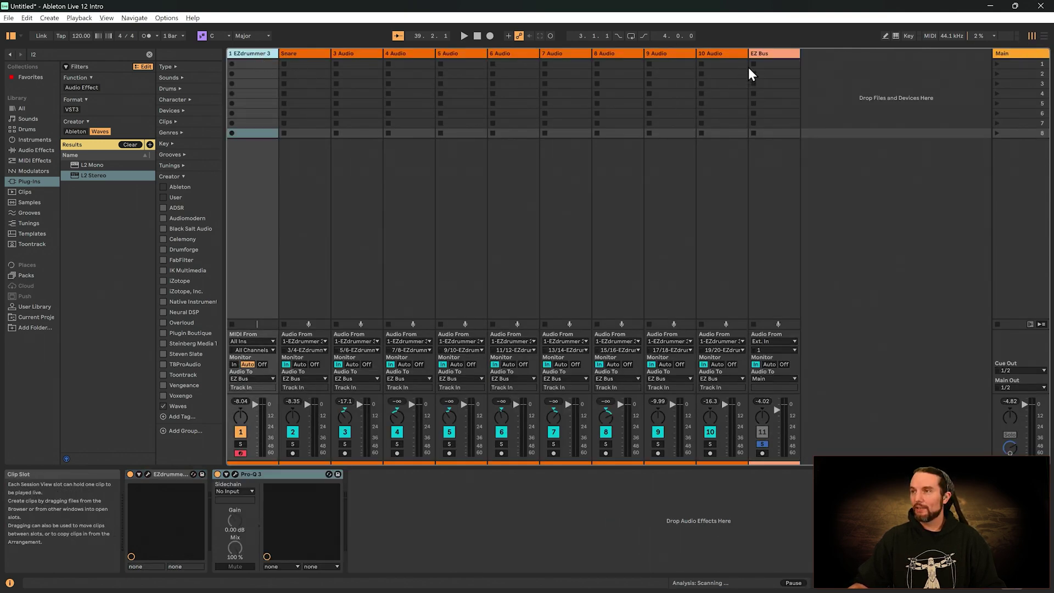
pyautogui.keyDown('shift'); pyautogui.click(728, 54); pyautogui.keyUp('shift')
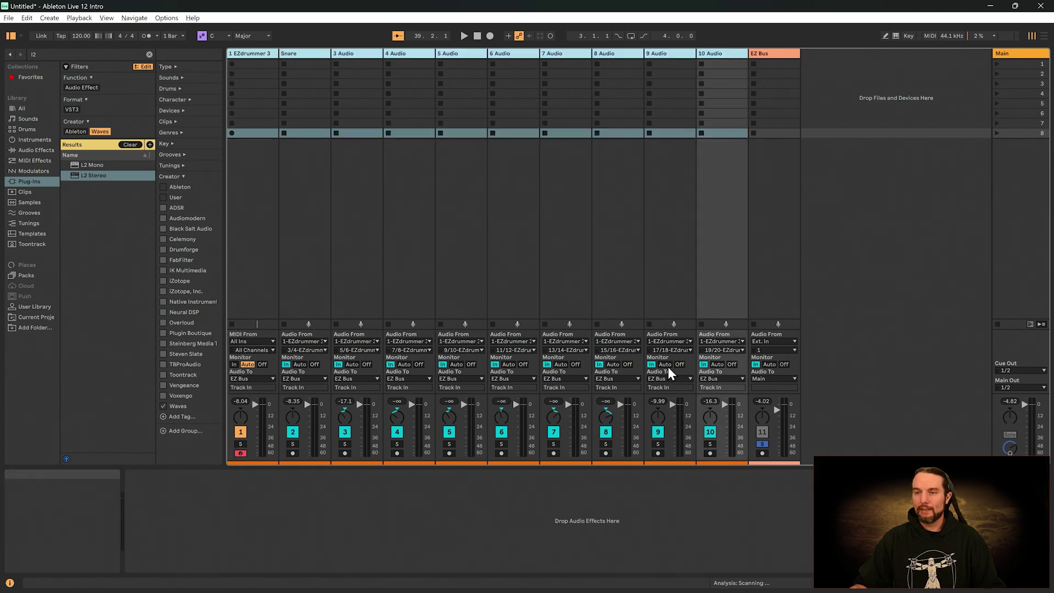
pyautogui.click(292, 452)
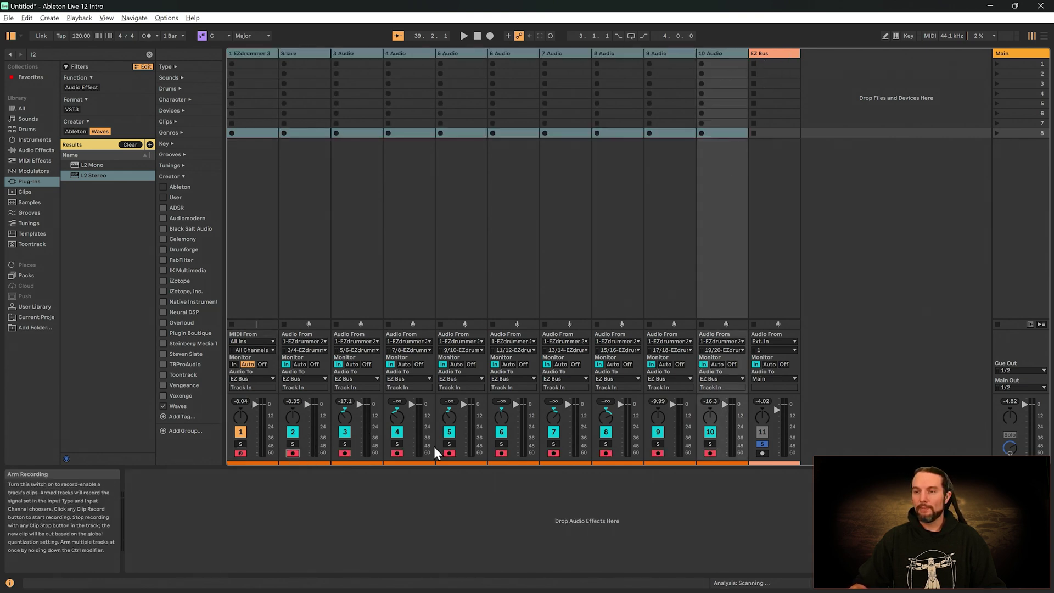
pyautogui.press('Tab')
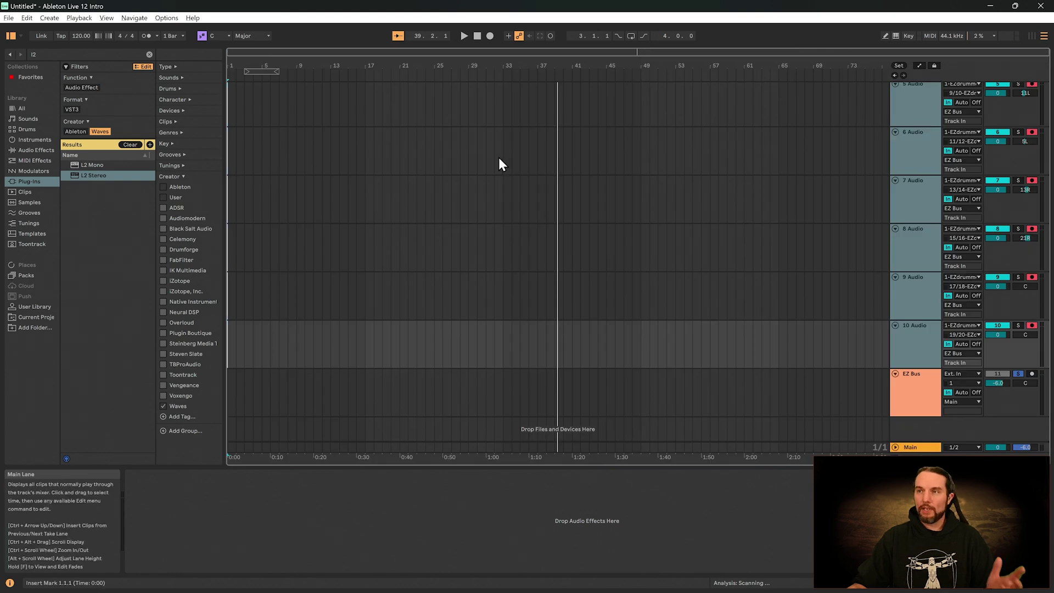
# Record a few bars of drums into the arrangement, then open the EZdrummer 3 plug-in window.
pyautogui.click(490, 36)
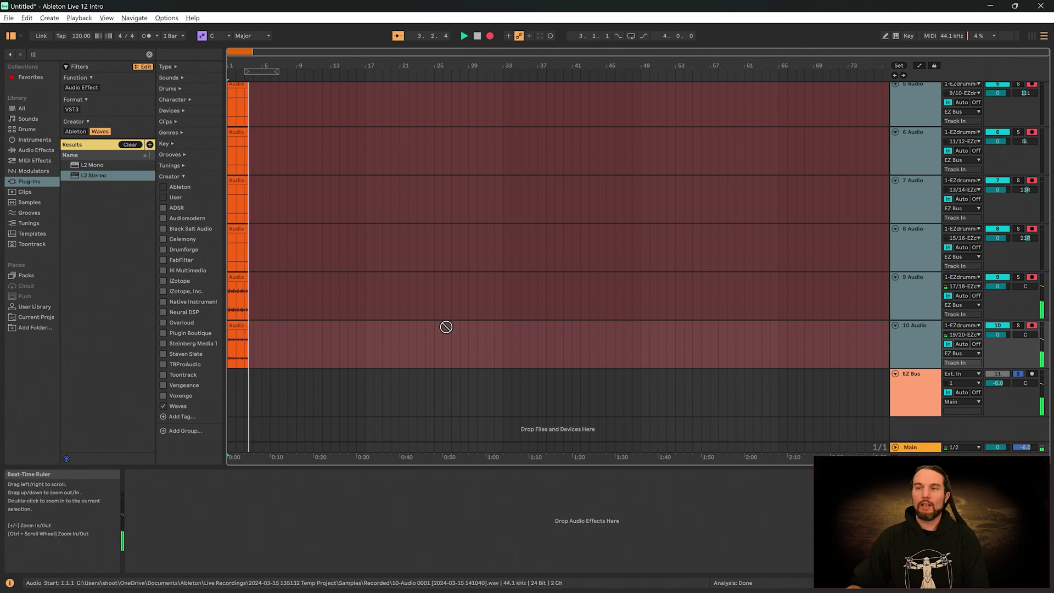
pyautogui.scroll(6, 245, 233)
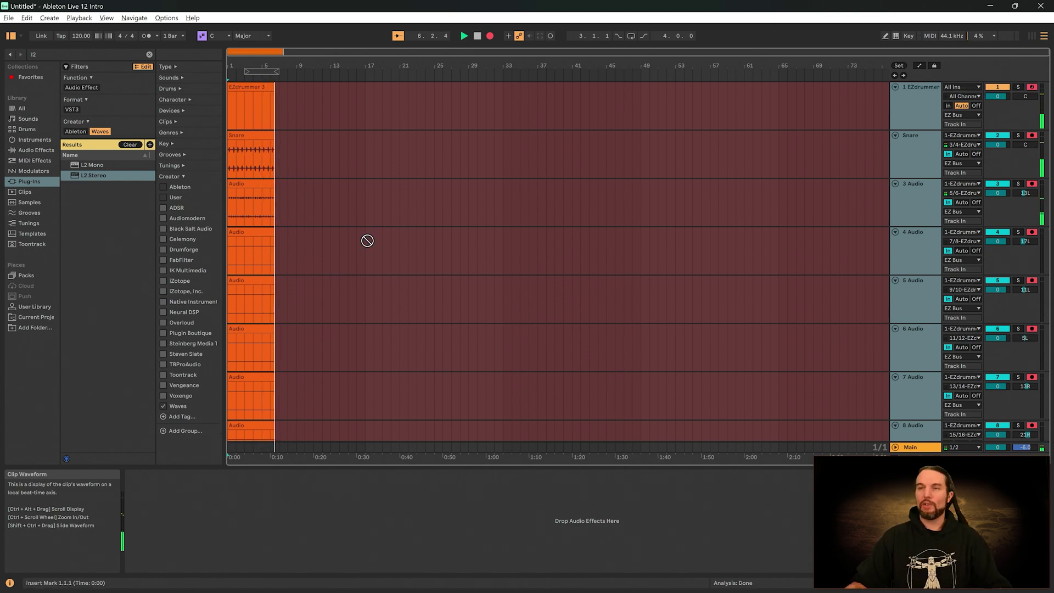
pyautogui.press('space')
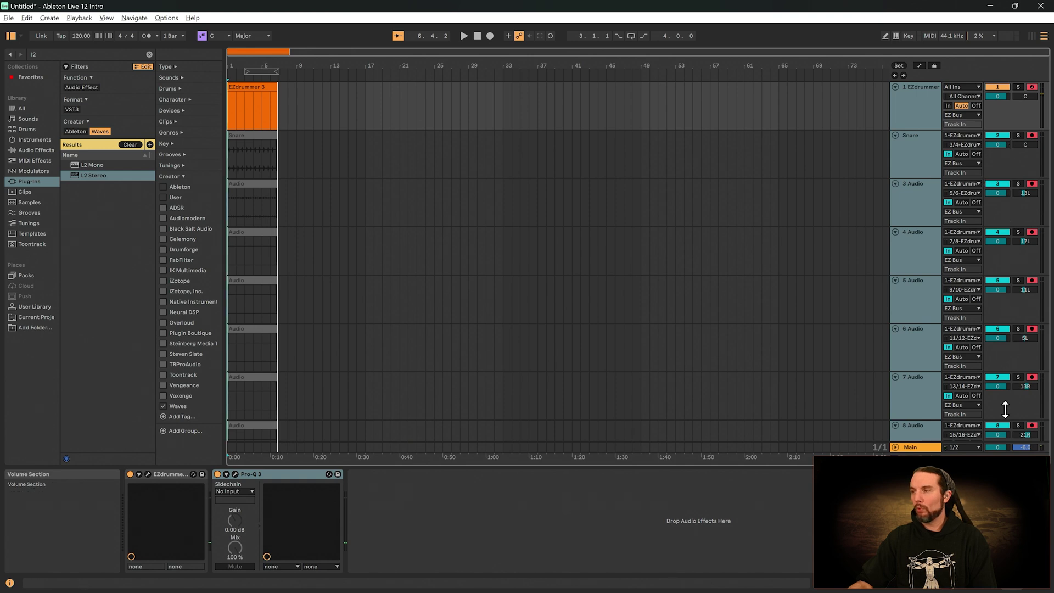
pyautogui.click(910, 100)
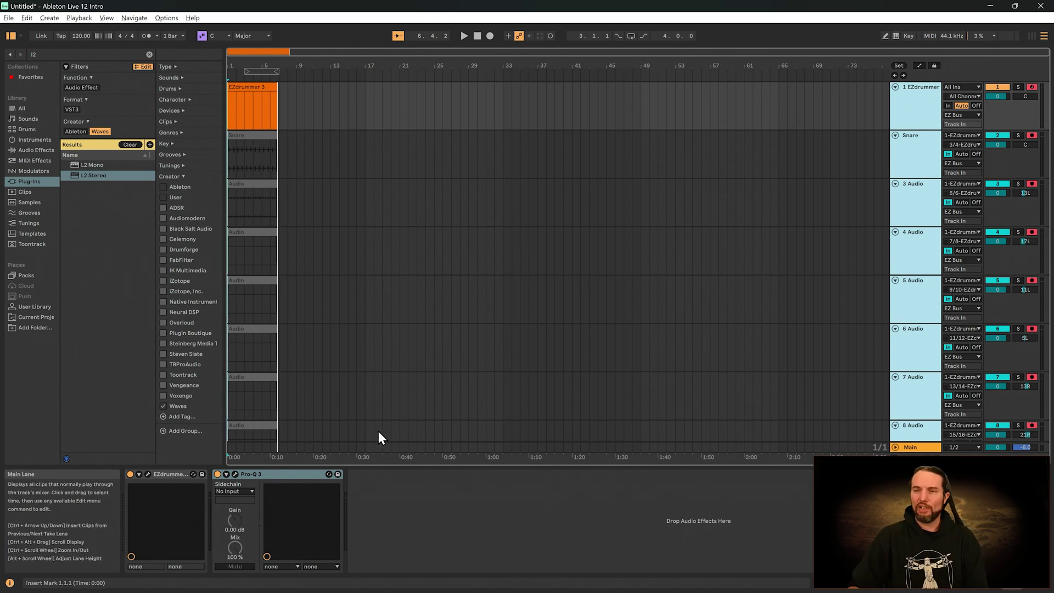
pyautogui.click(147, 474)
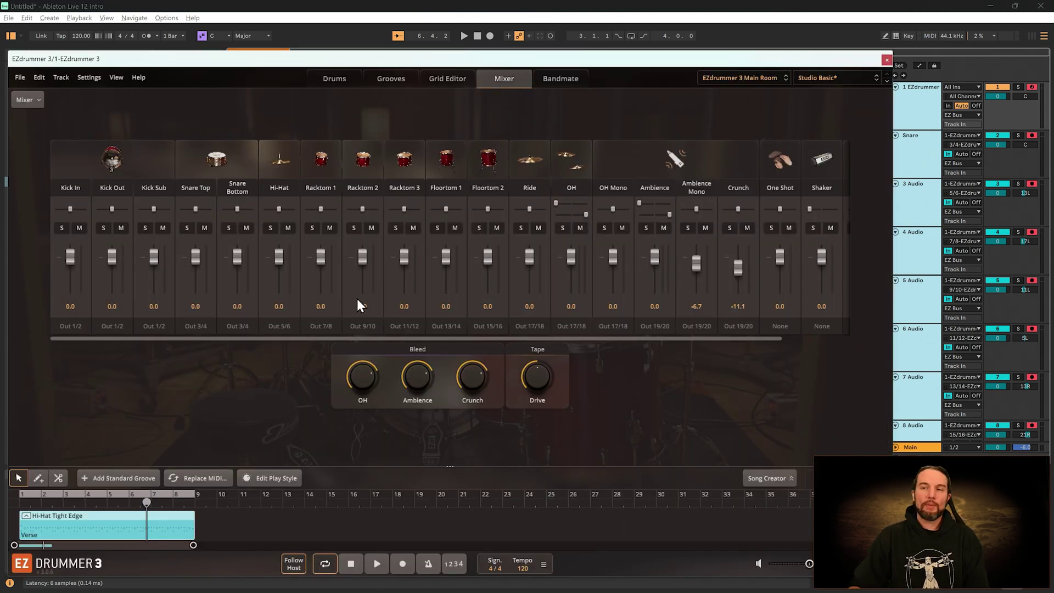
pyautogui.click(68, 326)
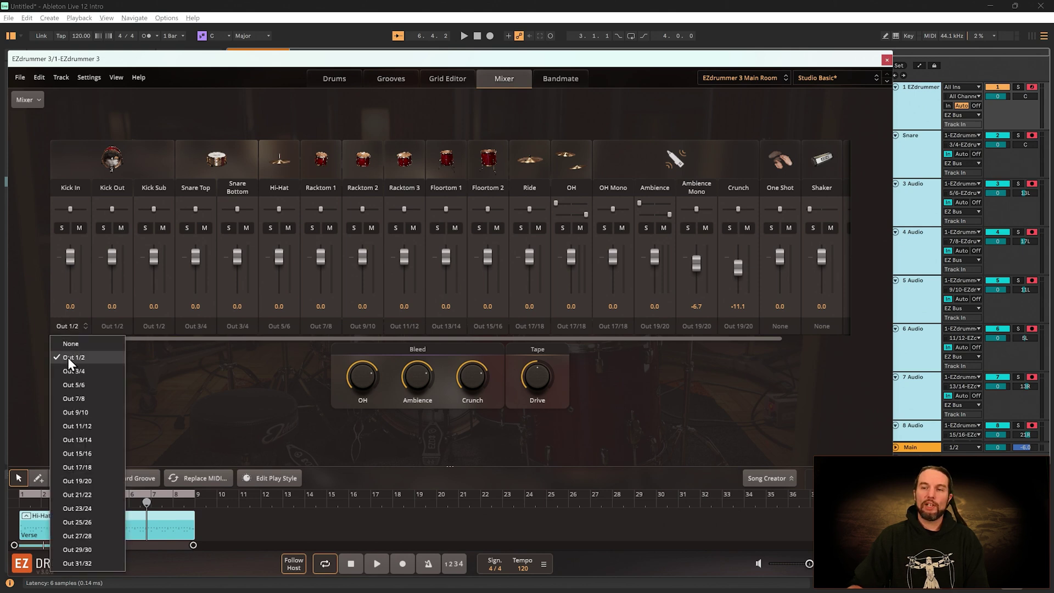
pyautogui.click(110, 326)
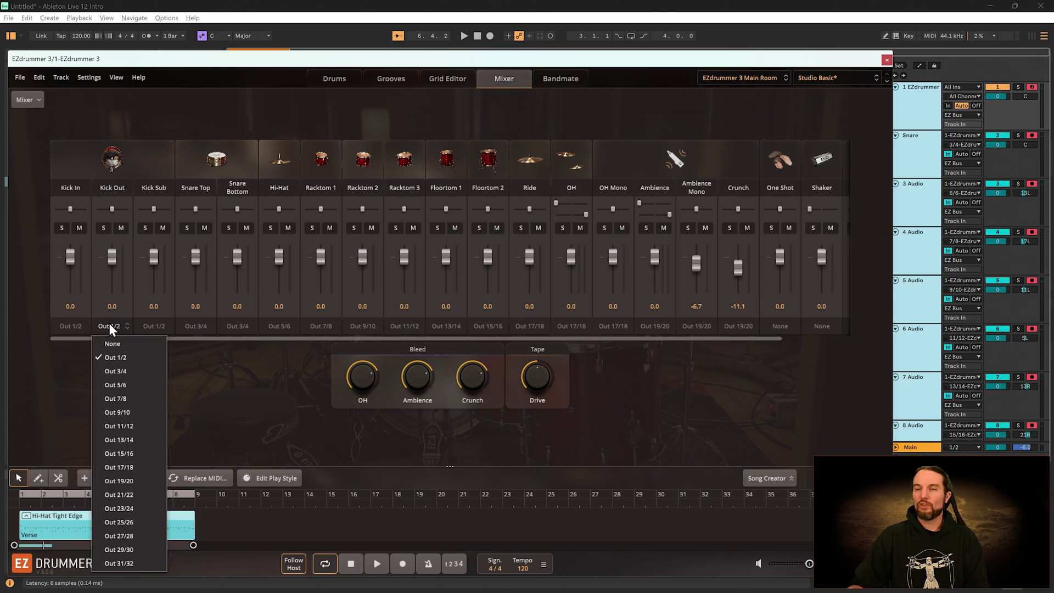
pyautogui.click(154, 326)
pyautogui.click(153, 356)
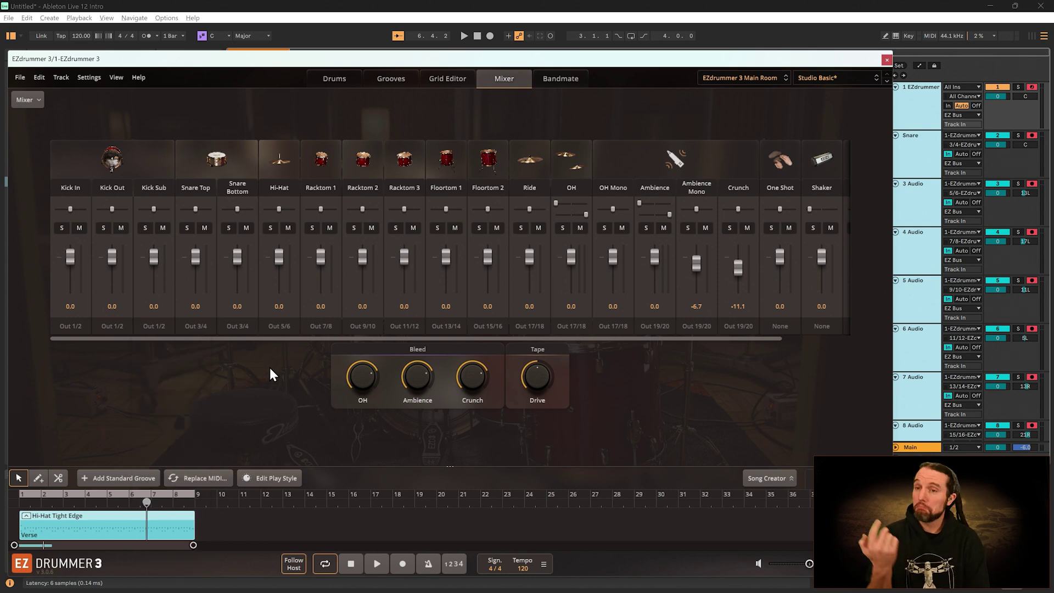
pyautogui.click(71, 326)
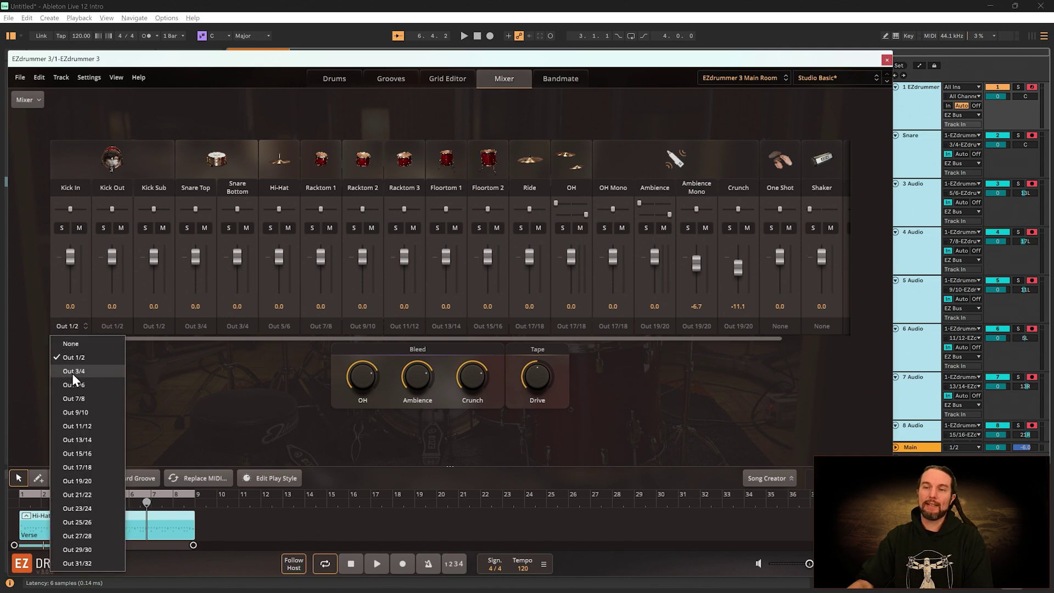
pyautogui.click(684, 392)
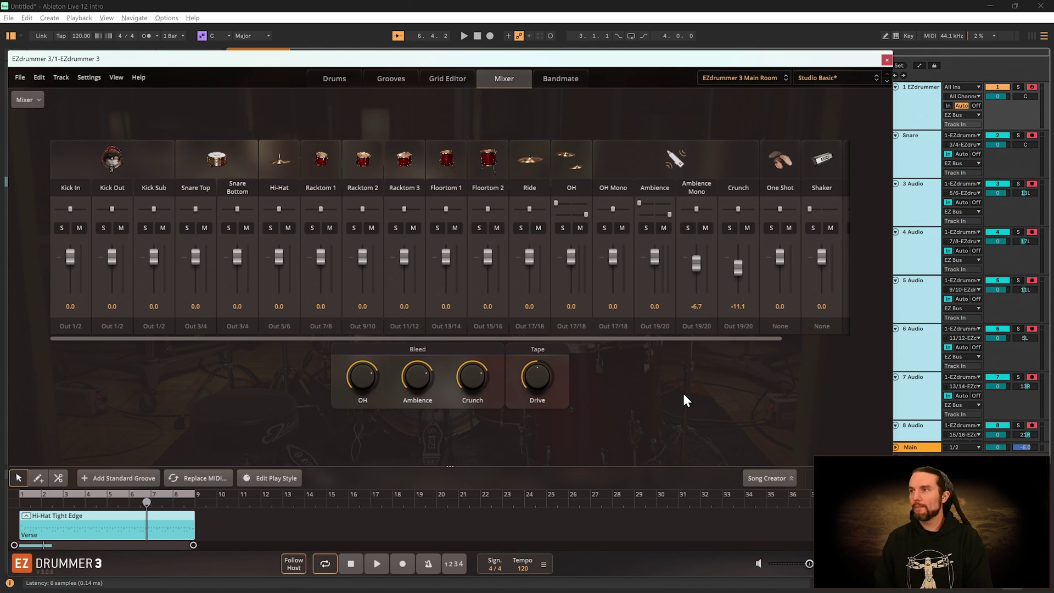
pyautogui.click(886, 60)
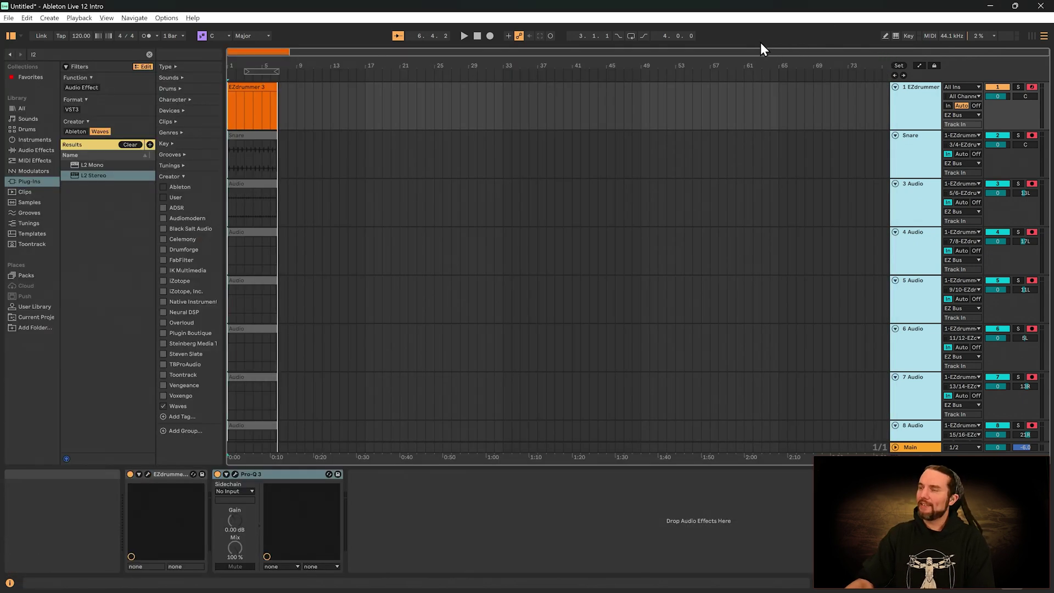
pyautogui.click(148, 473)
pyautogui.moveTo(419, 373)
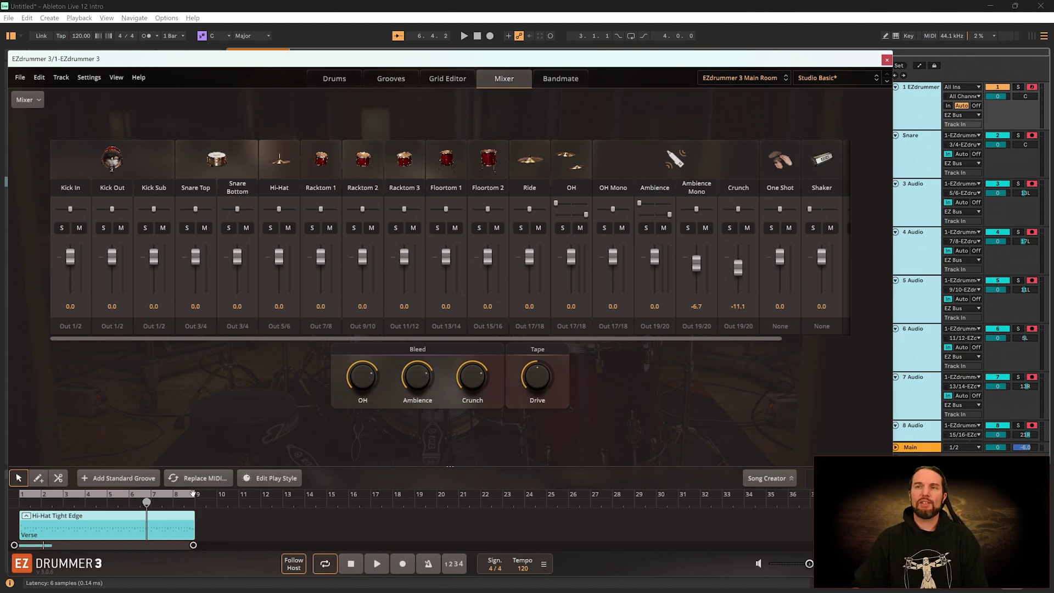
pyautogui.click(63, 78)
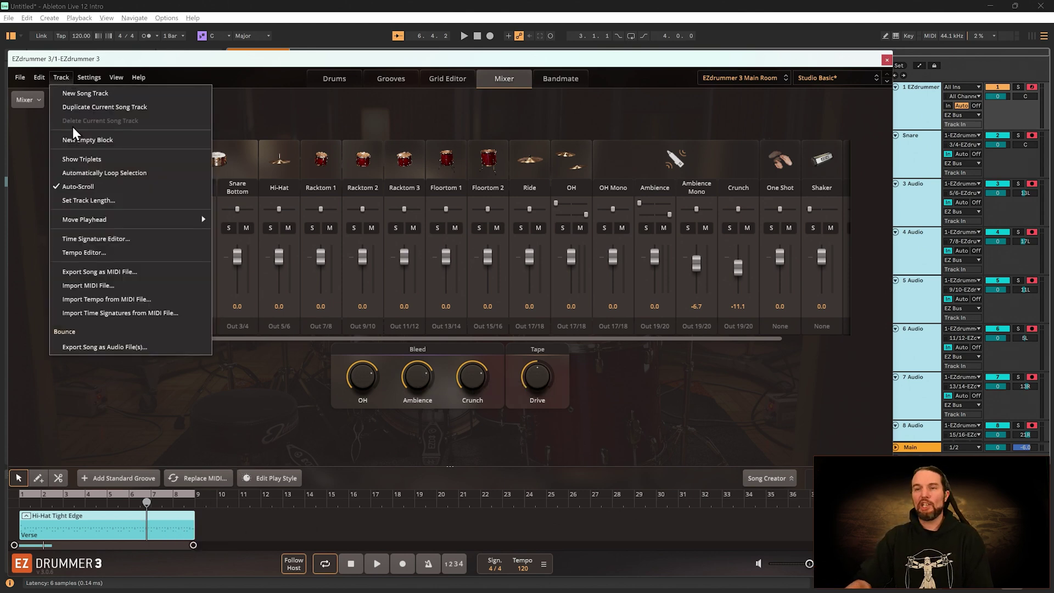
pyautogui.click(269, 405)
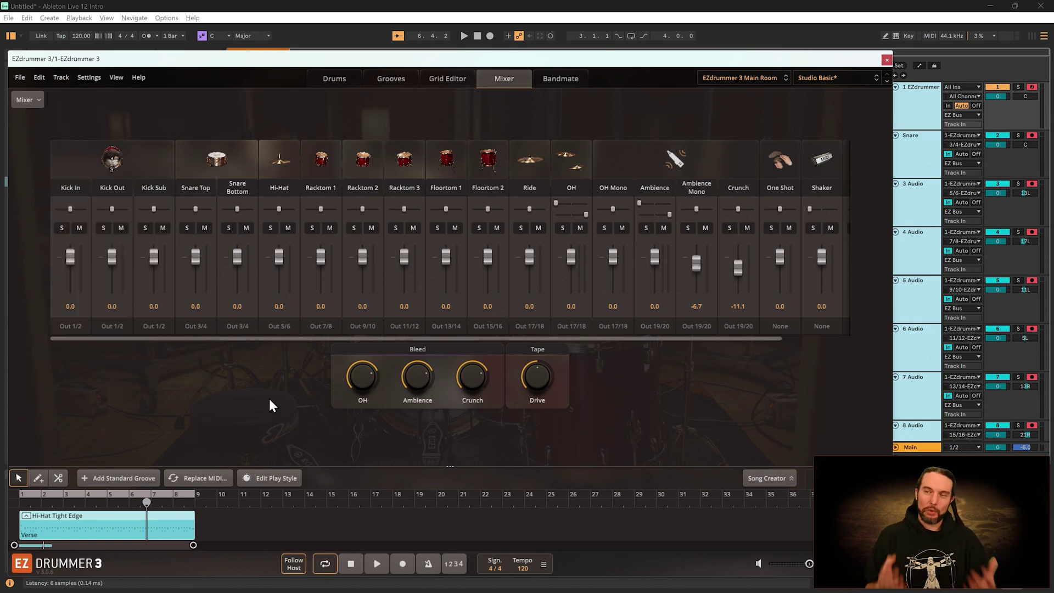